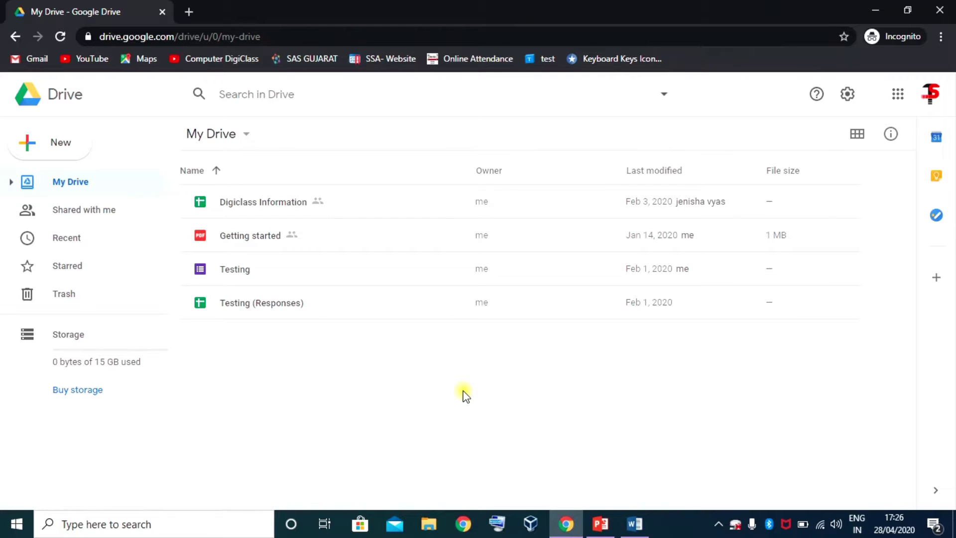
- Look through the Google account panel and the Google apps panel, then close them
left_click(930, 95)
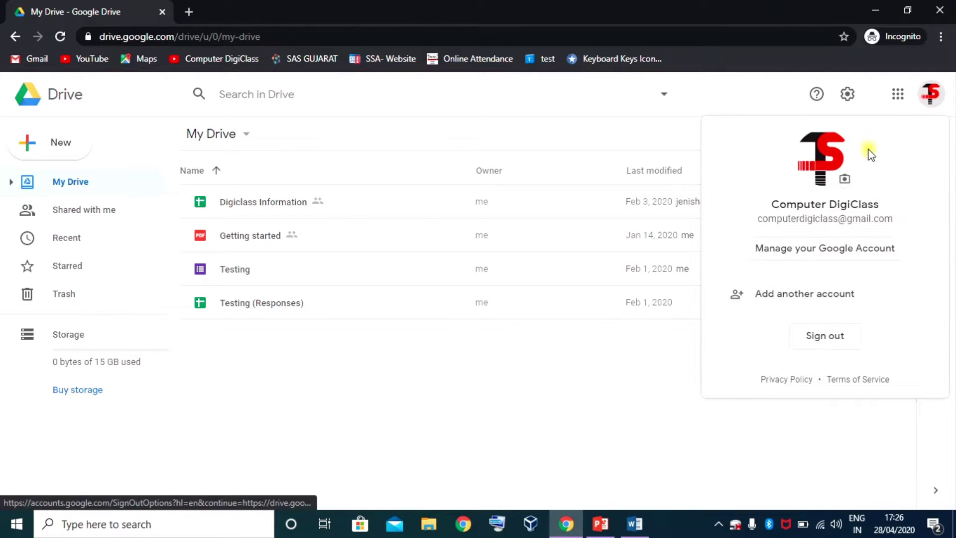
left_click(748, 88)
left_click(896, 96)
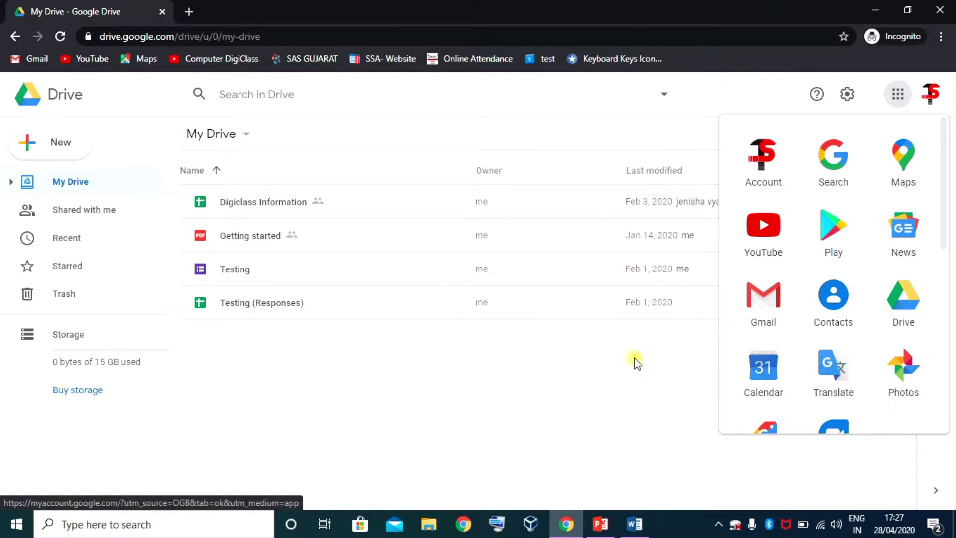
left_click(558, 363)
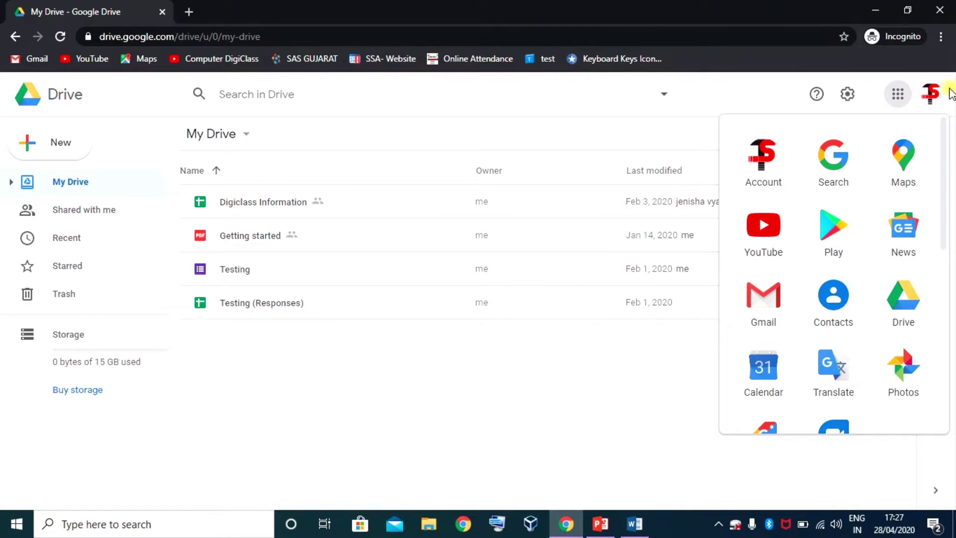
left_click(898, 94)
left_click(403, 360)
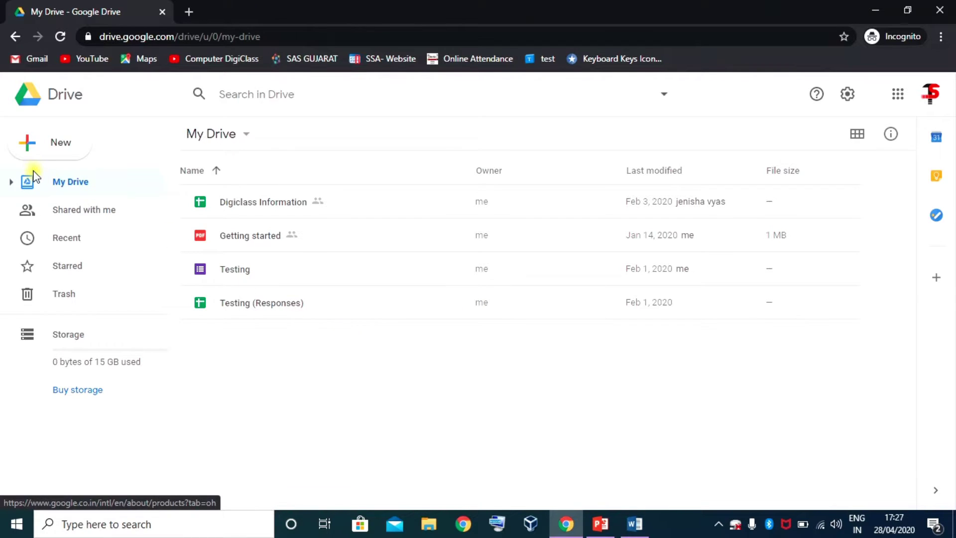
- Create a blank Google Form from Drive's New > More menu
left_click(55, 149)
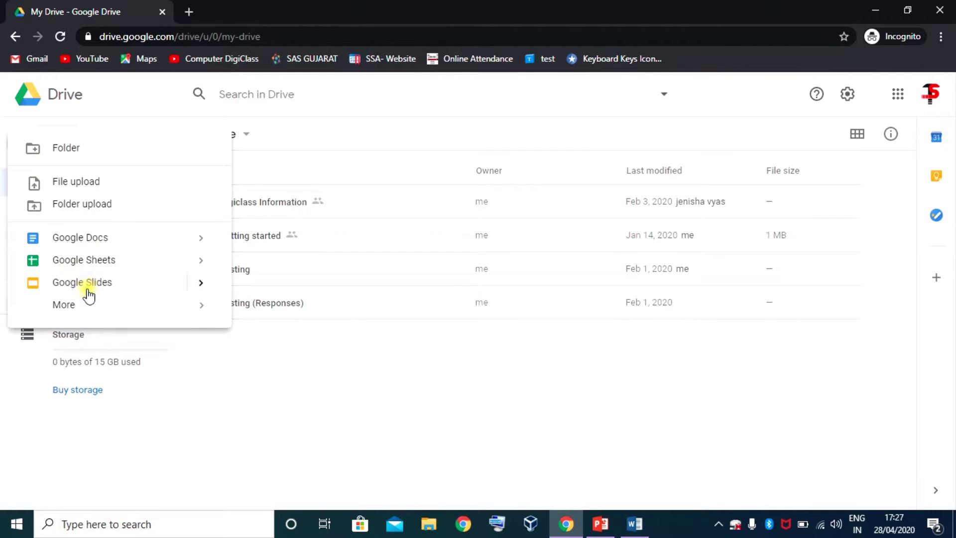
mouse_move(71, 309)
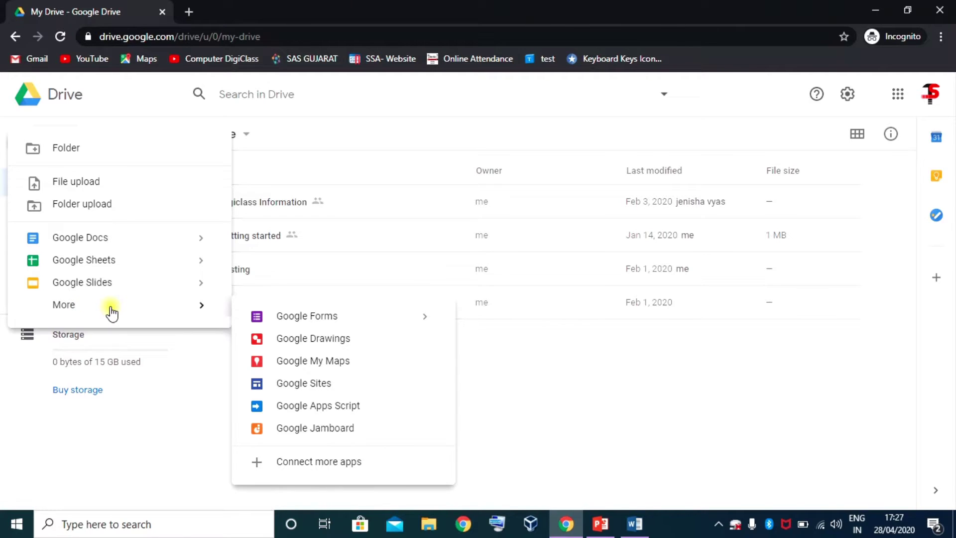
left_click(318, 318)
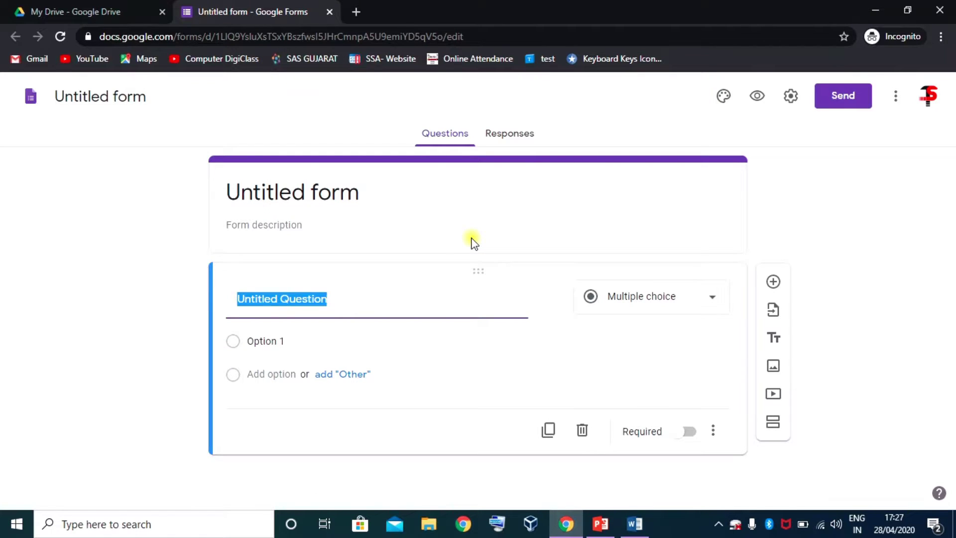
left_click(102, 98)
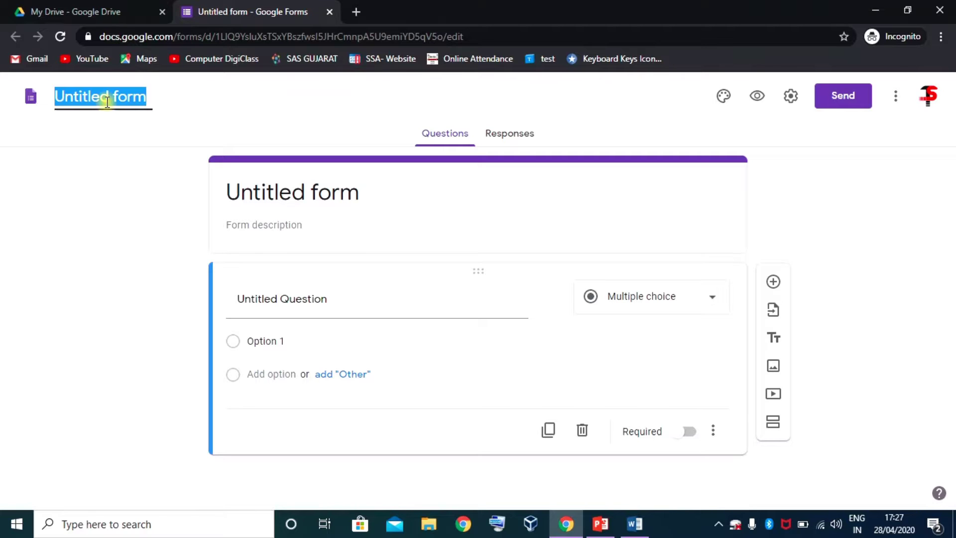
- Name the form 'test of English std 6', correcting the spelling of English
type("test of")
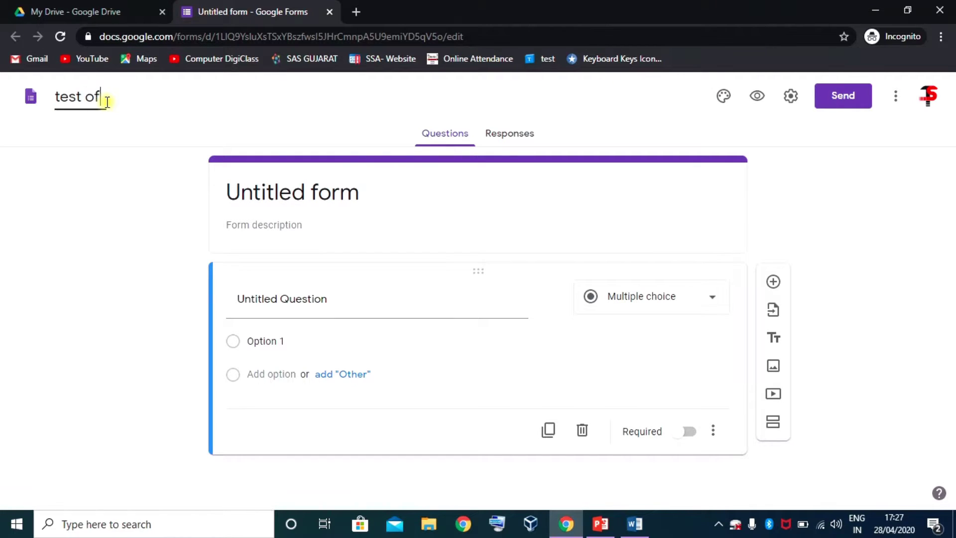
type(" english std")
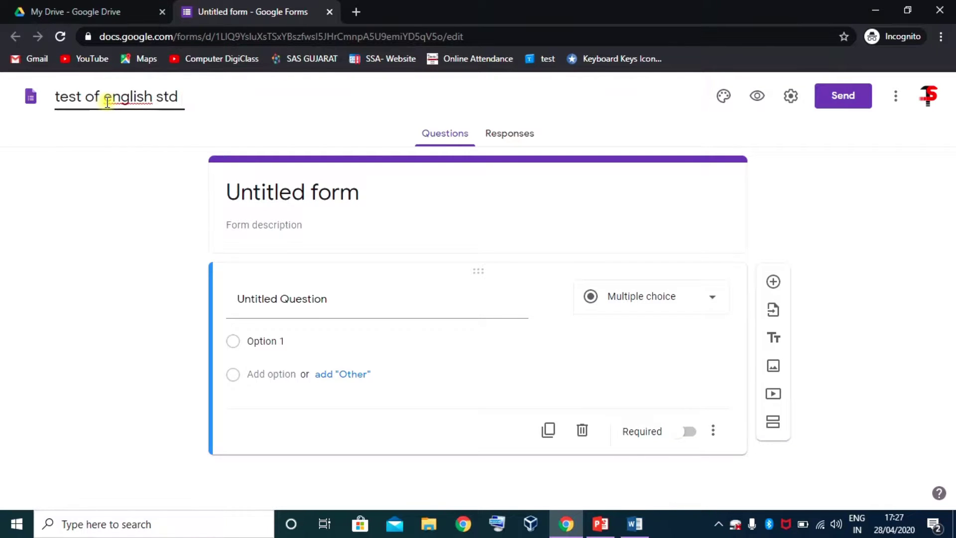
type(" 6")
right_click(121, 97)
left_click(147, 46)
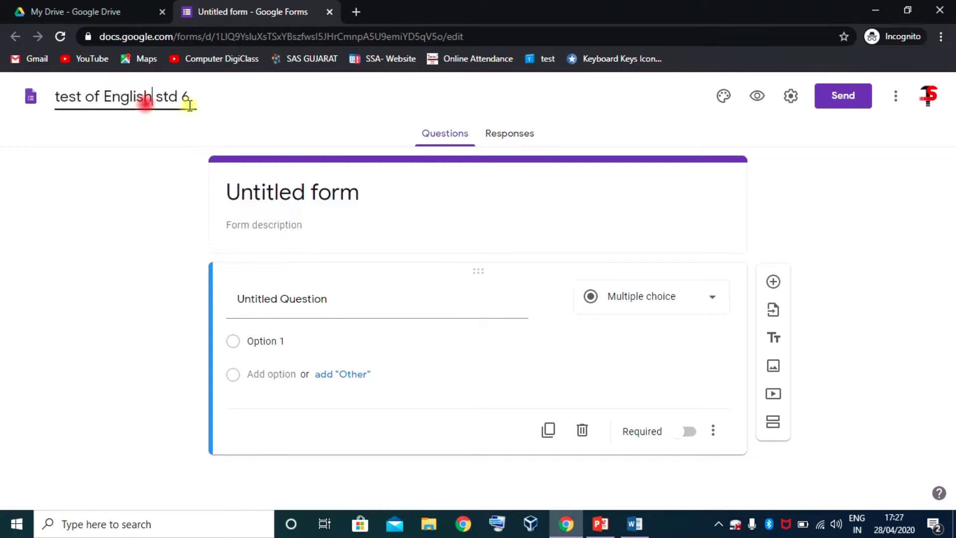
left_click(198, 98)
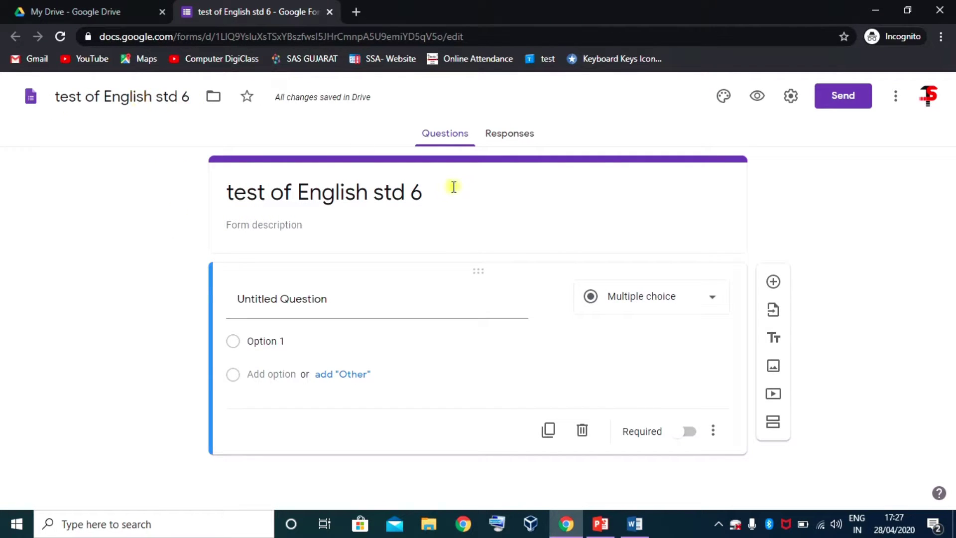
- Set the form heading to 'STD-6 Suj- English Cha-1' and leave the description empty
triple_click(420, 193)
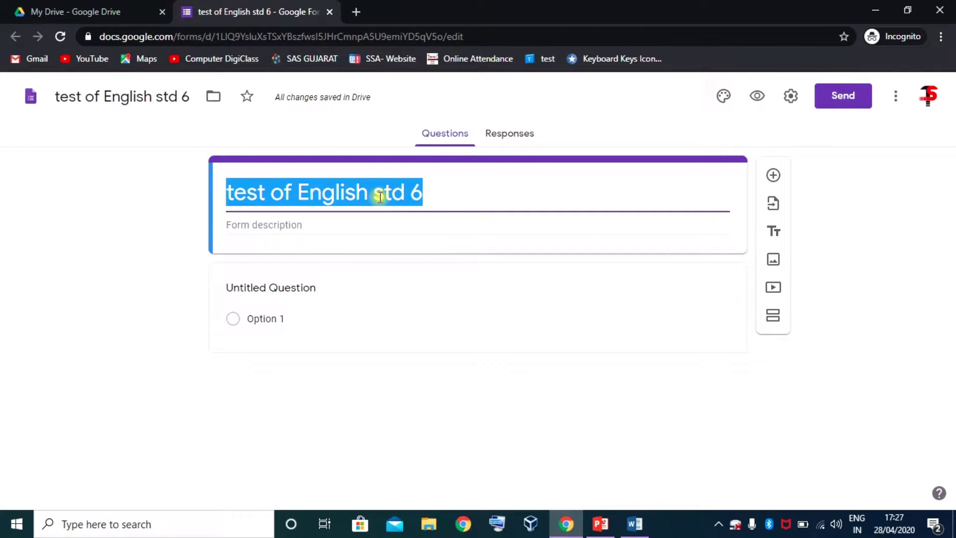
type("STD-6 Suj- English Cha-1")
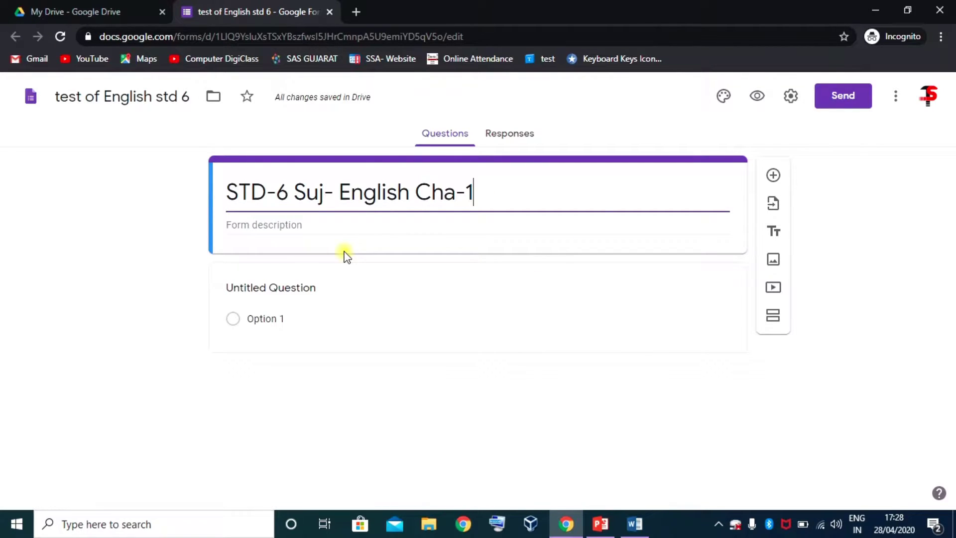
left_click(298, 224)
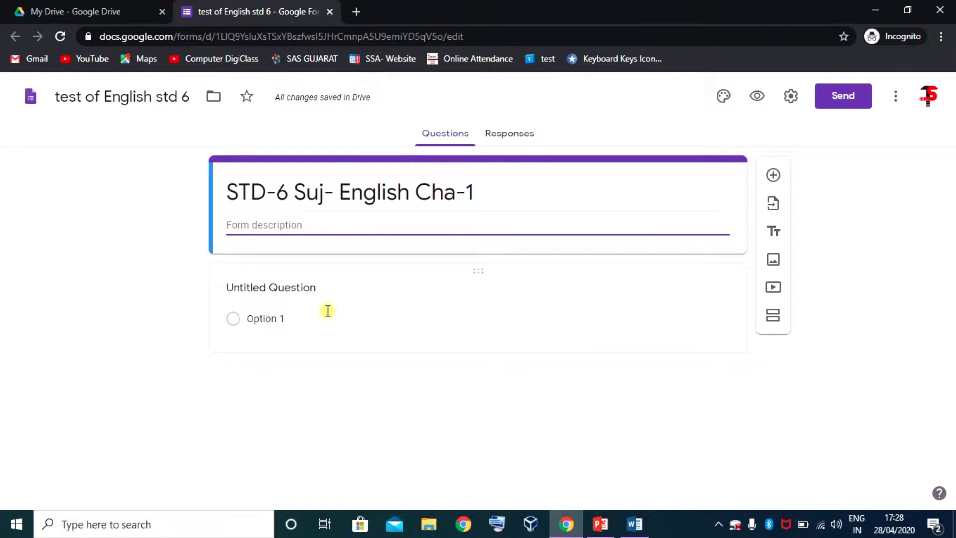
type("fdfg")
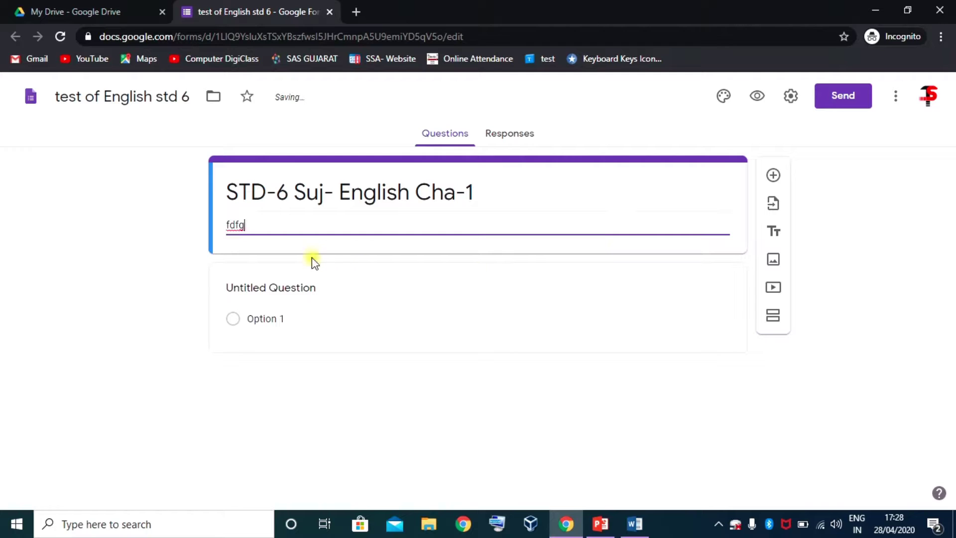
key("BackSpace")
key("BackSpace")
key("BackSpace")
key("BackSpace")
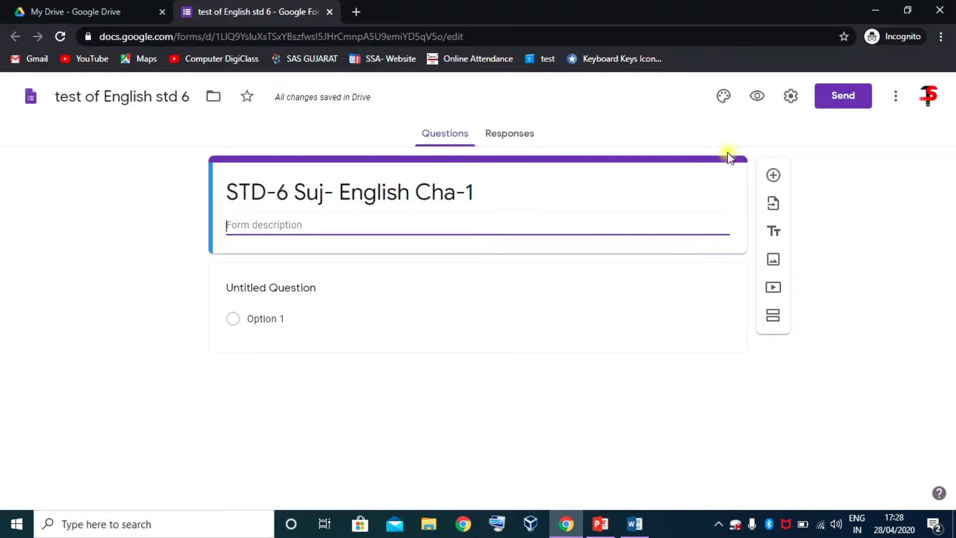
left_click(751, 157)
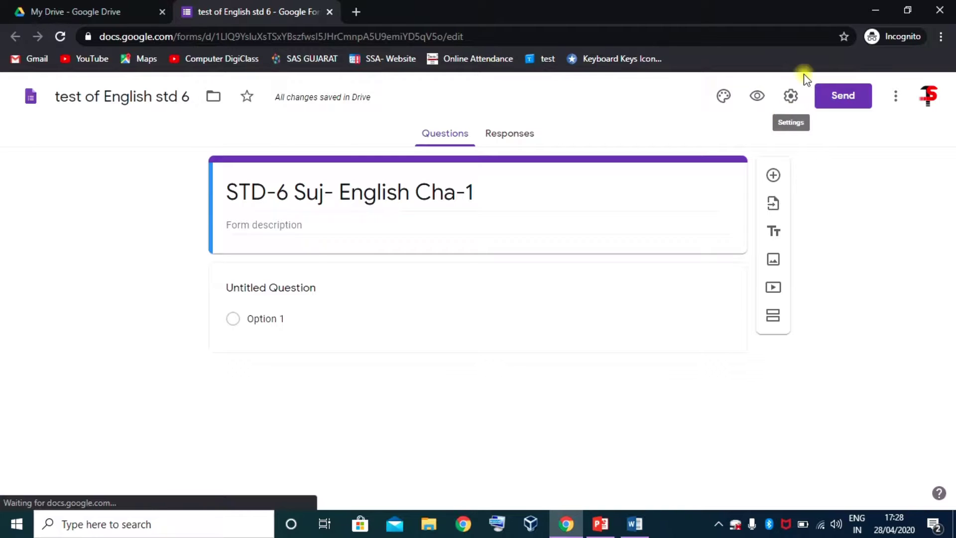
- In Settings, turn on Collect email addresses and See summary charts and text responses
left_click(792, 97)
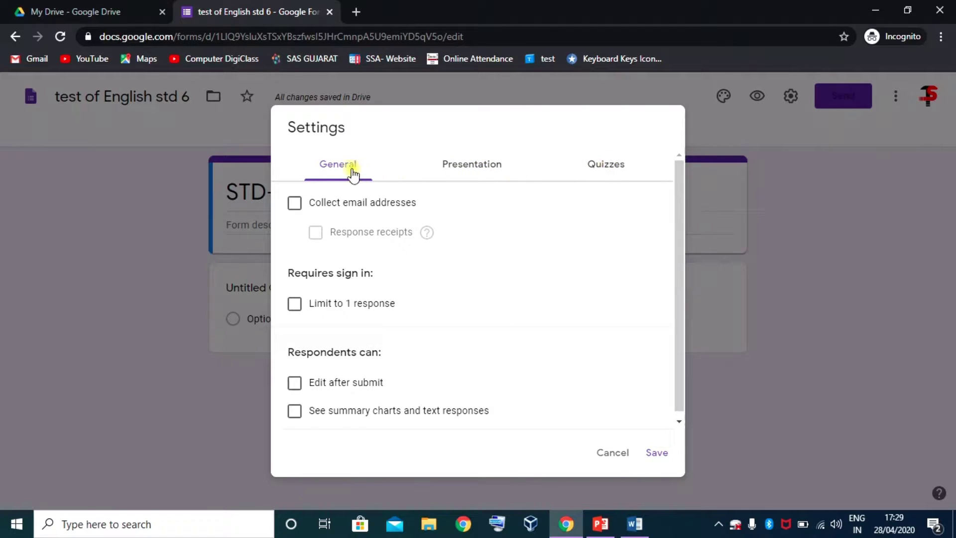
left_click(297, 204)
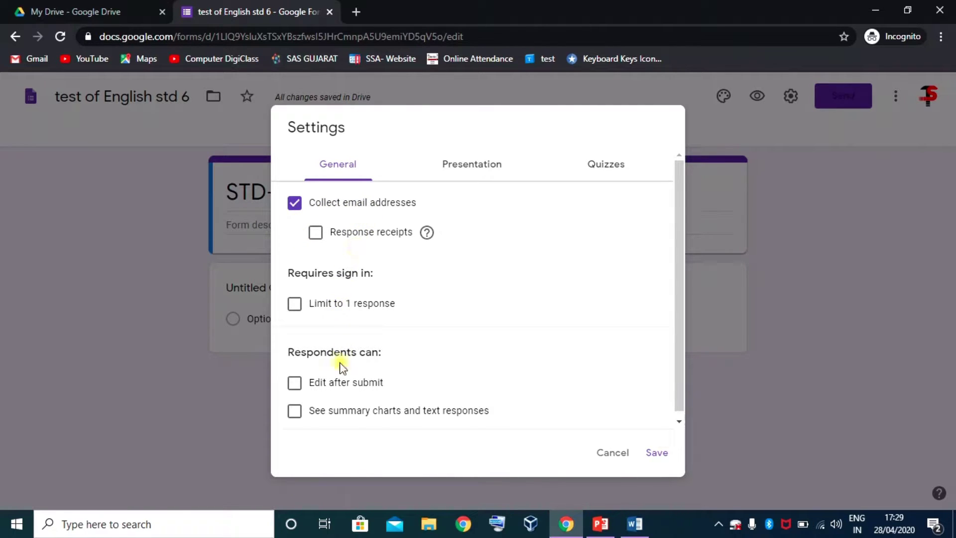
scroll(338, 373, "down", 1)
left_click(294, 406)
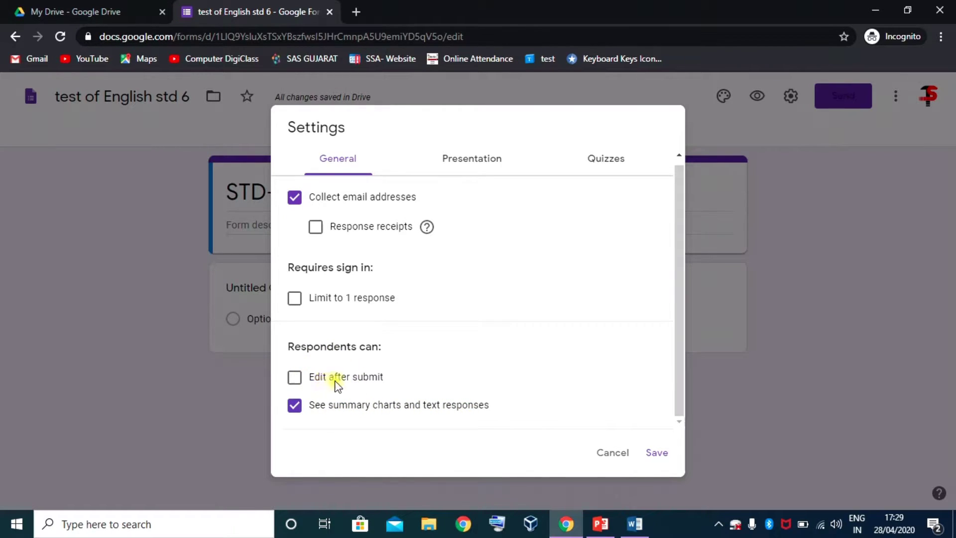
left_click(473, 160)
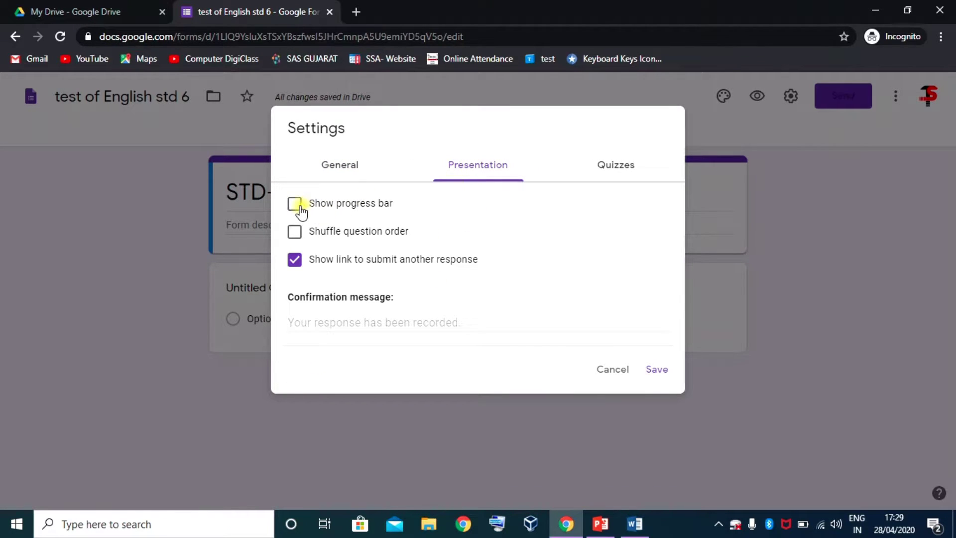
- Show a progress bar, hide the submit-another-response link, and set the confirmation message to 'Test submitted'
left_click(298, 206)
left_click(295, 267)
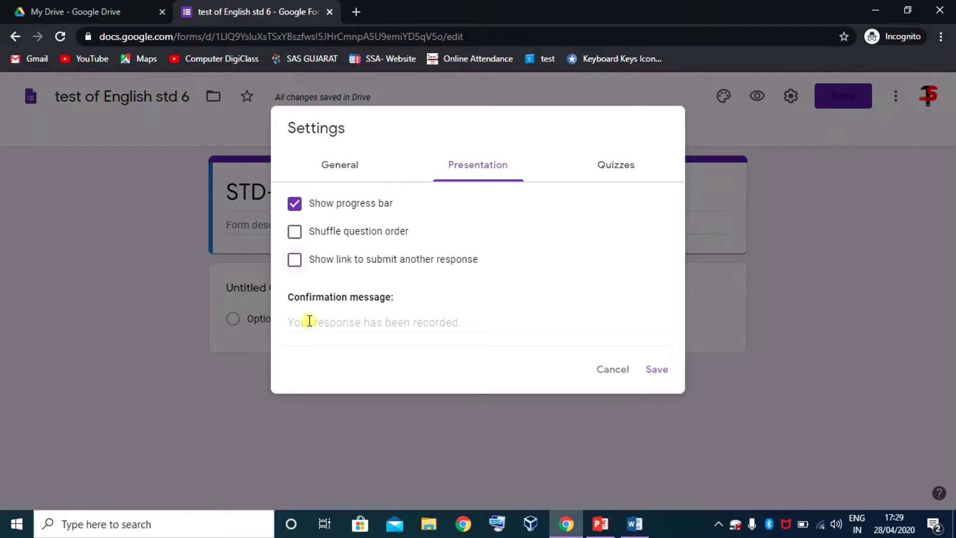
left_click(309, 320)
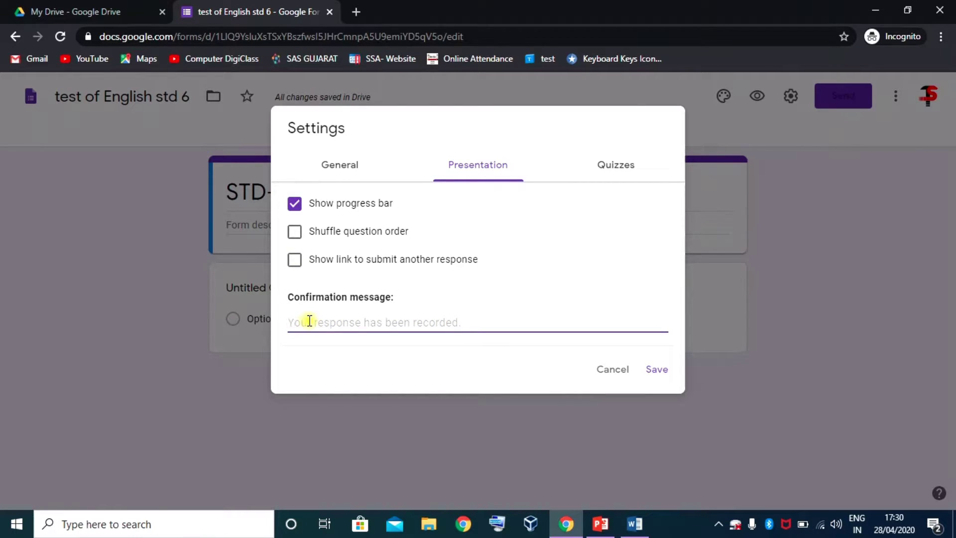
type("Test submitted")
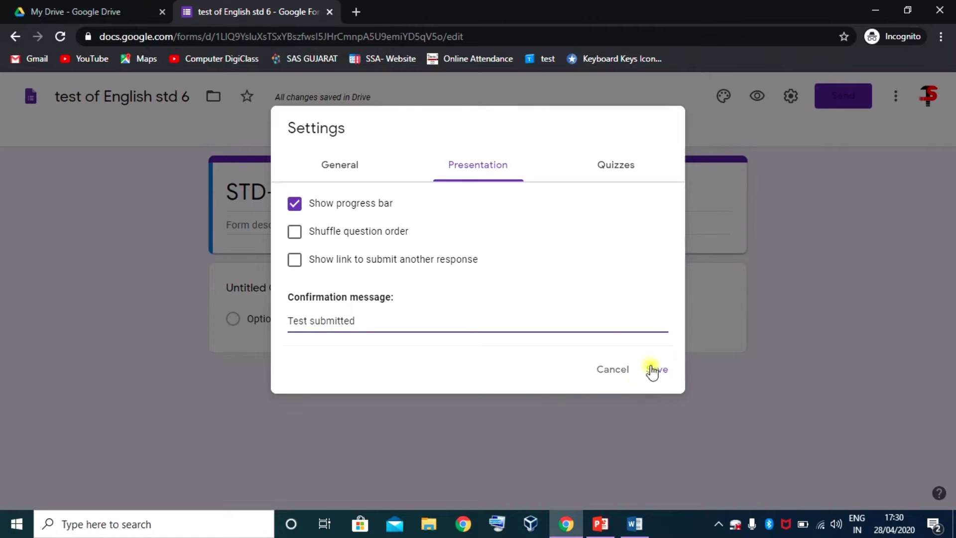
left_click(616, 167)
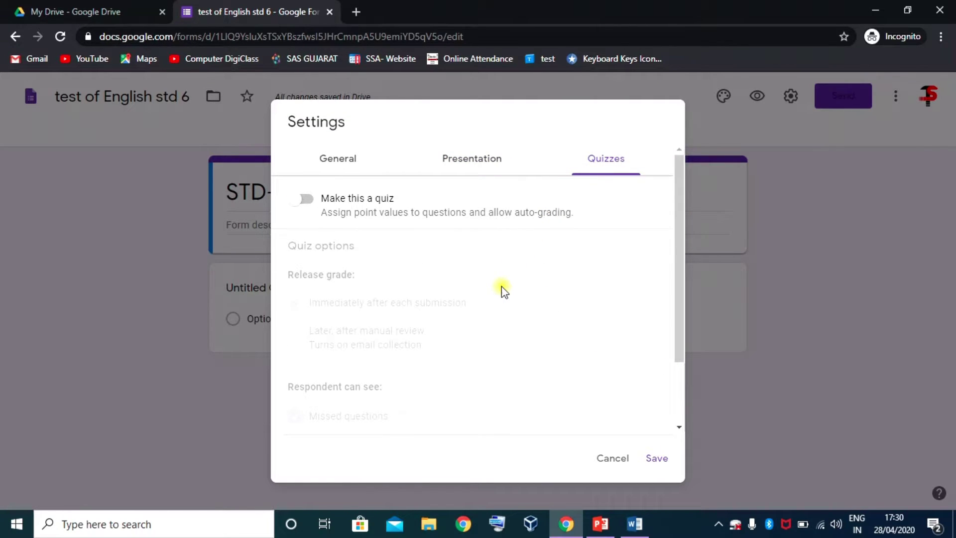
- Make the form a quiz that releases grades immediately, and save the quiz settings
scroll(500, 292, "down", 3)
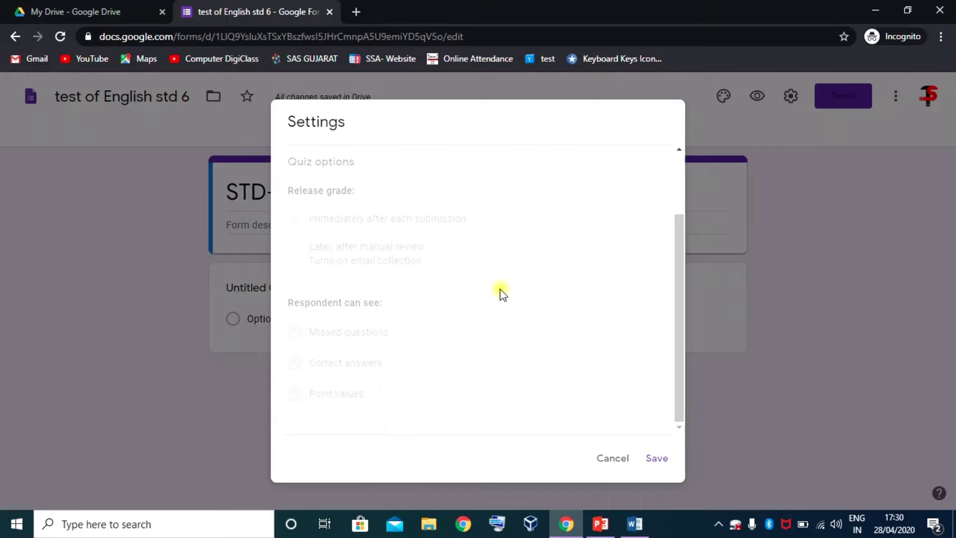
scroll(500, 291, "up", 3)
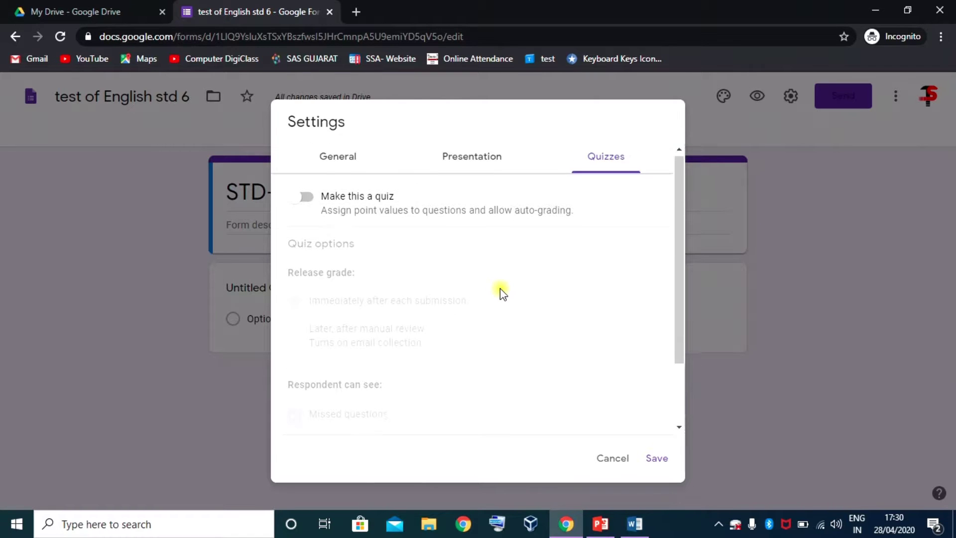
left_click(308, 199)
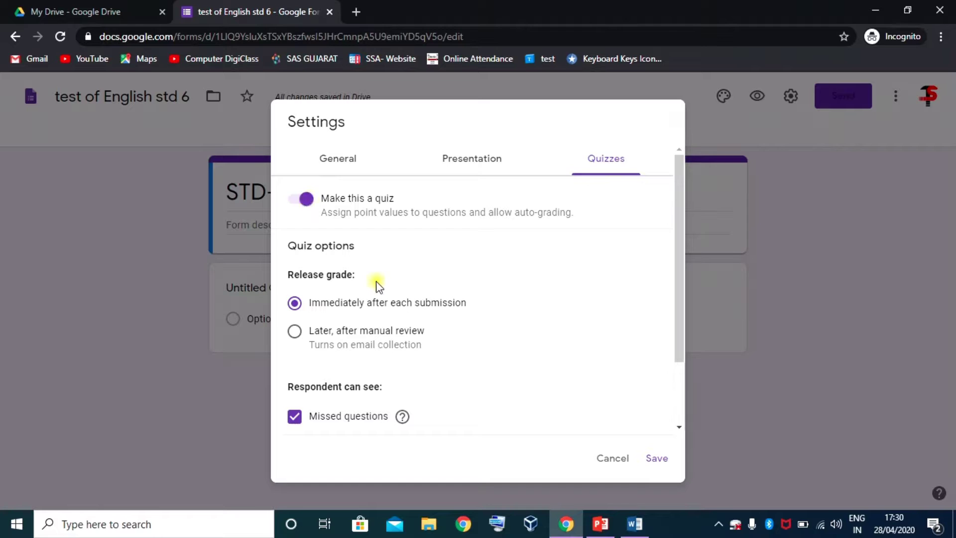
scroll(334, 244, "down", 2)
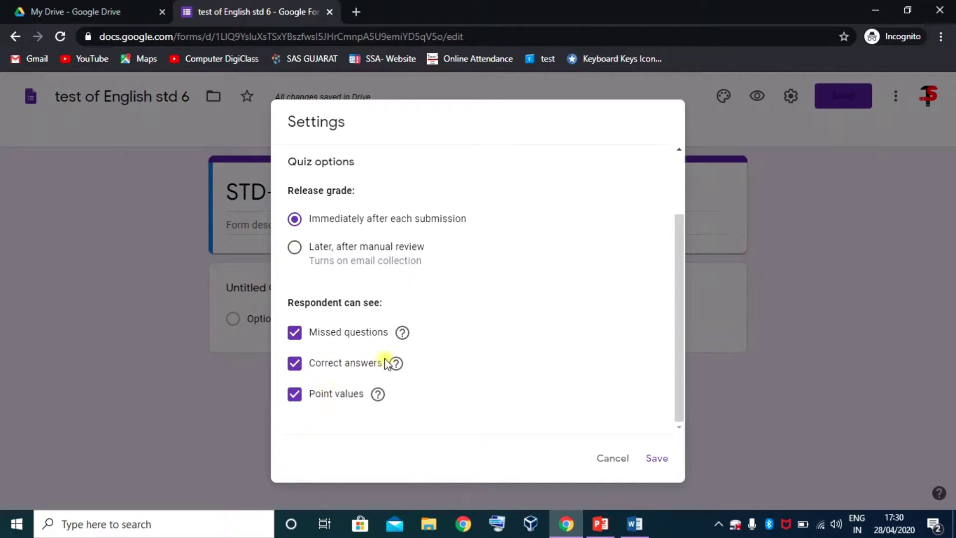
scroll(516, 346, "up", 2)
scroll(548, 388, "down", 2)
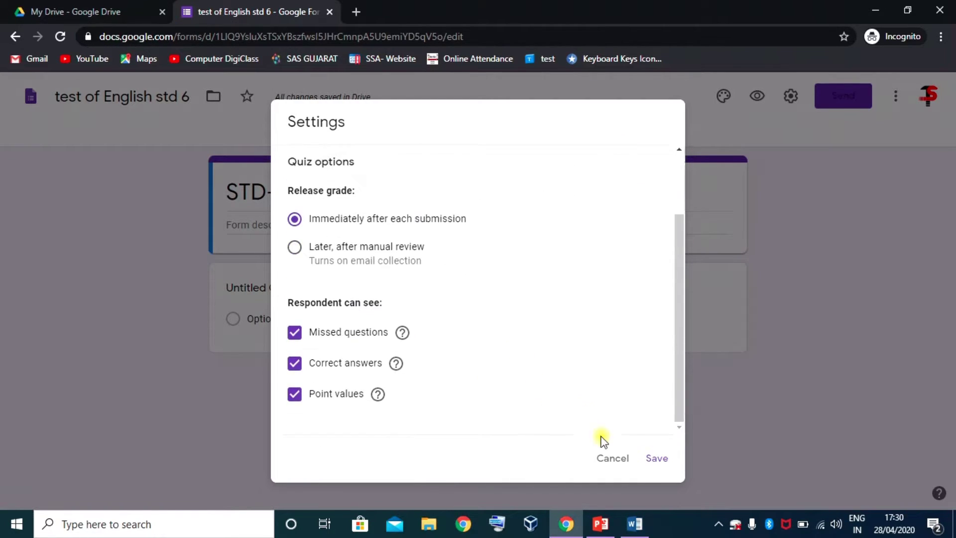
left_click(657, 458)
left_click(661, 485)
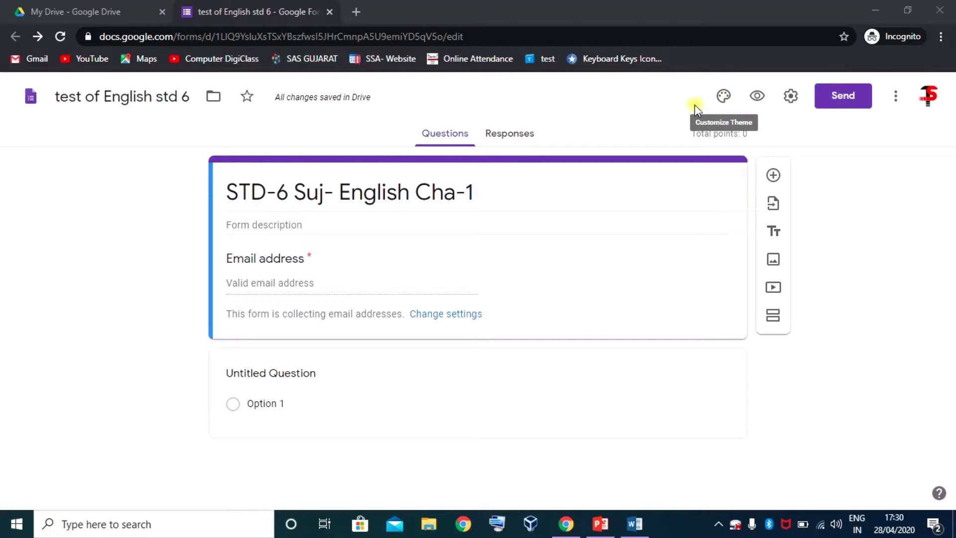
- Set the theme colour to green with a dark green background
left_click(717, 102)
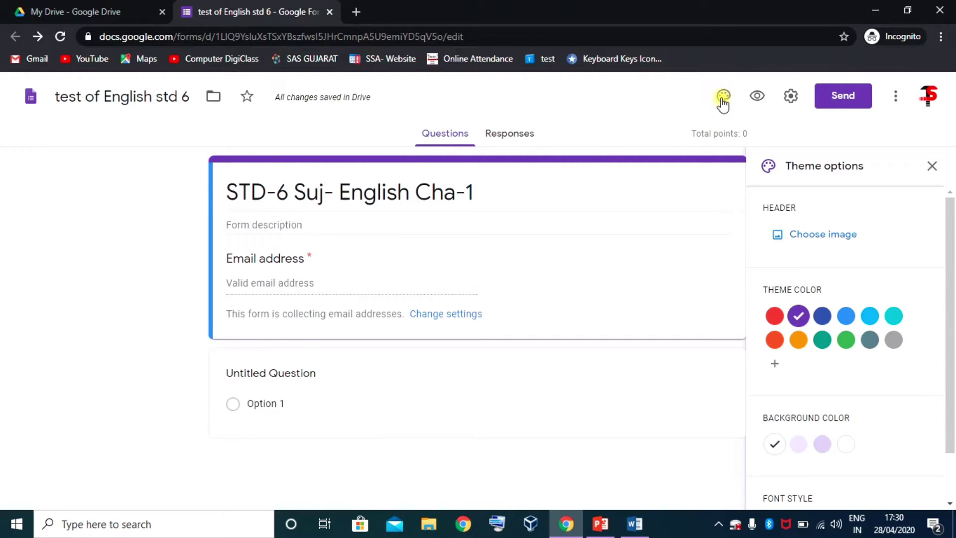
left_click(846, 341)
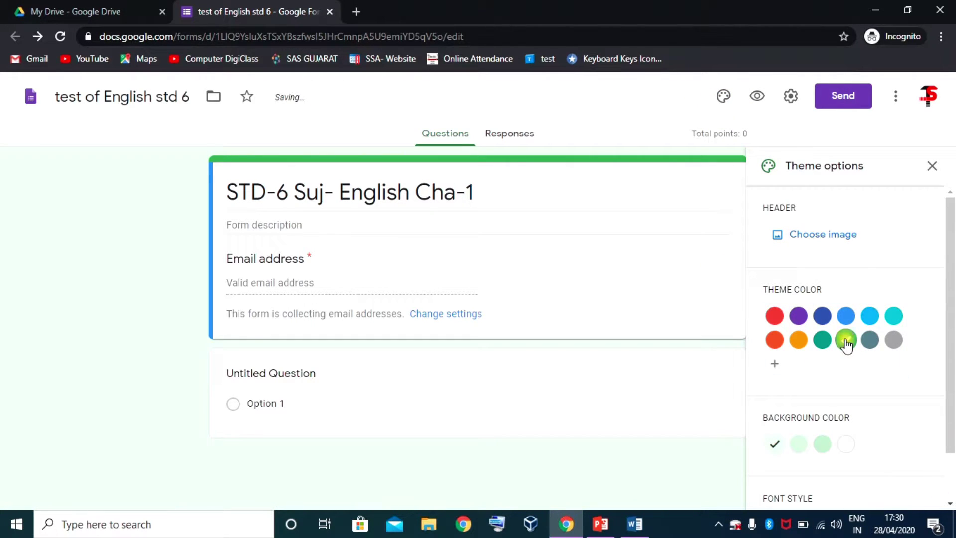
left_click(823, 448)
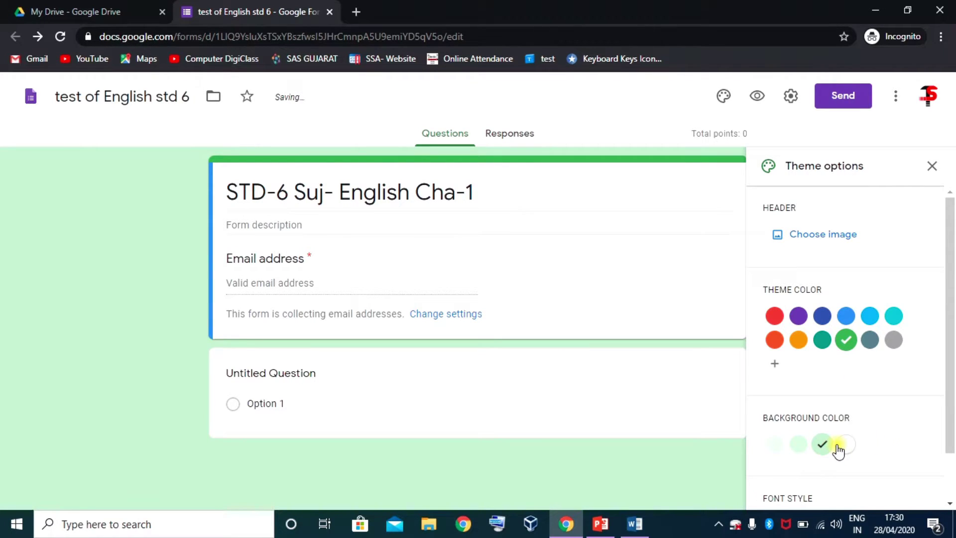
- Insert the Work and School notepad-and-coffee header image, which turns the theme brown
left_click(812, 234)
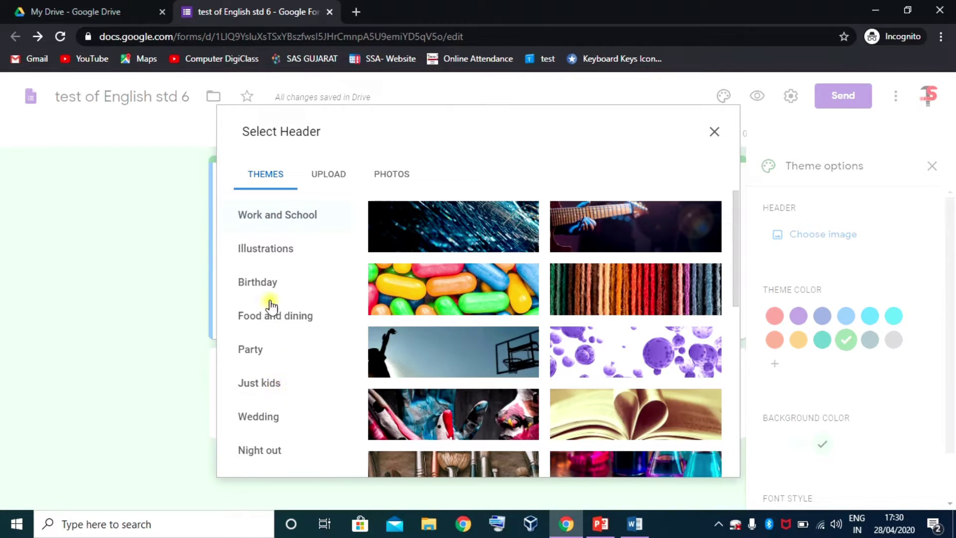
left_click(268, 284)
left_click(284, 214)
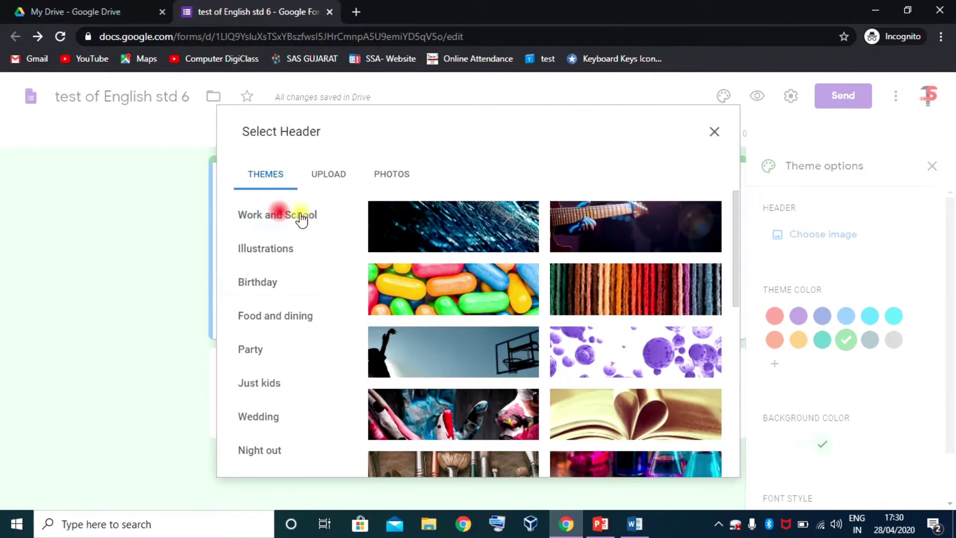
left_click(330, 174)
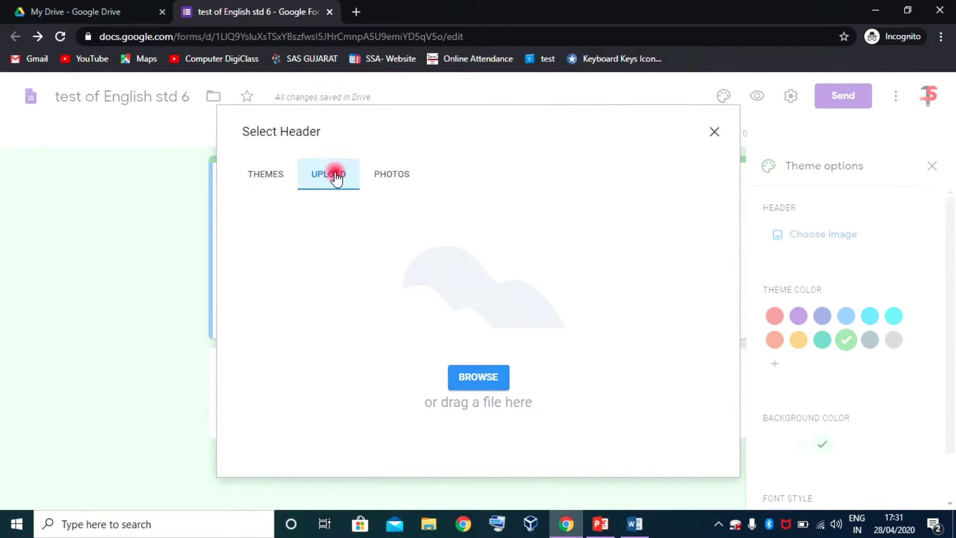
left_click(390, 177)
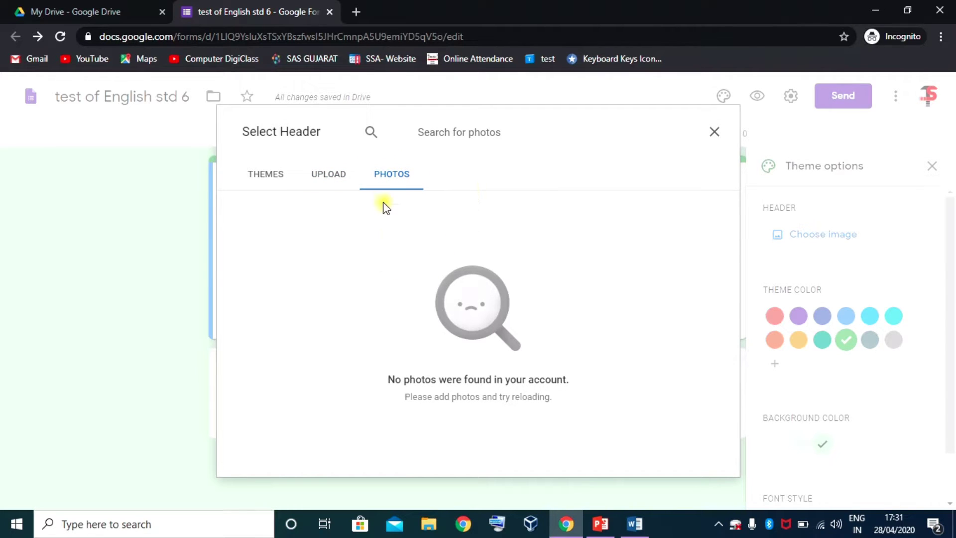
left_click(275, 179)
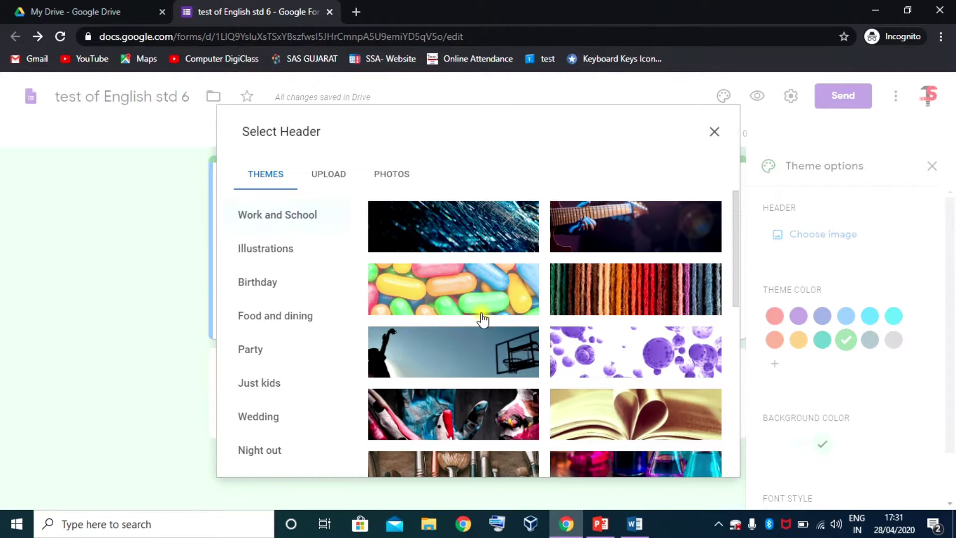
scroll(482, 321, "down", 4)
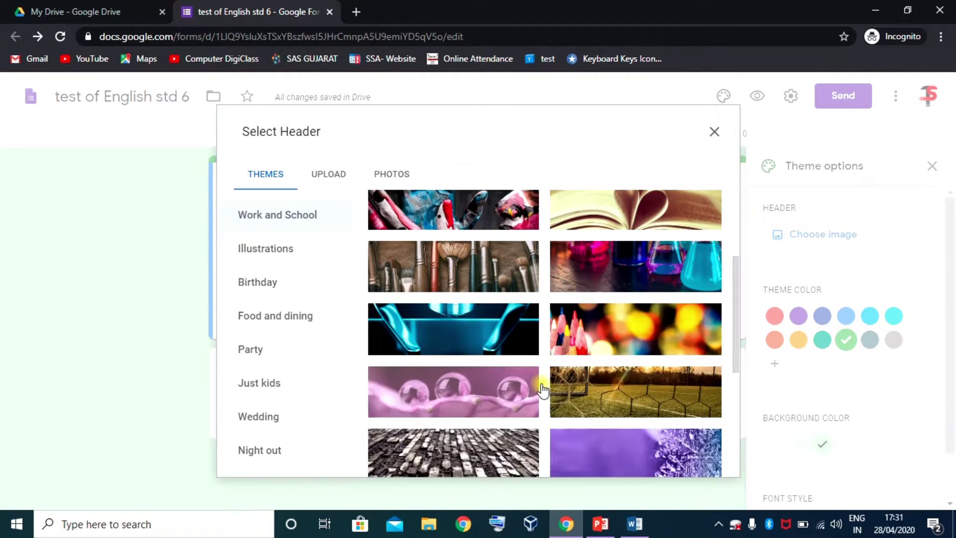
scroll(542, 390, "down", 6)
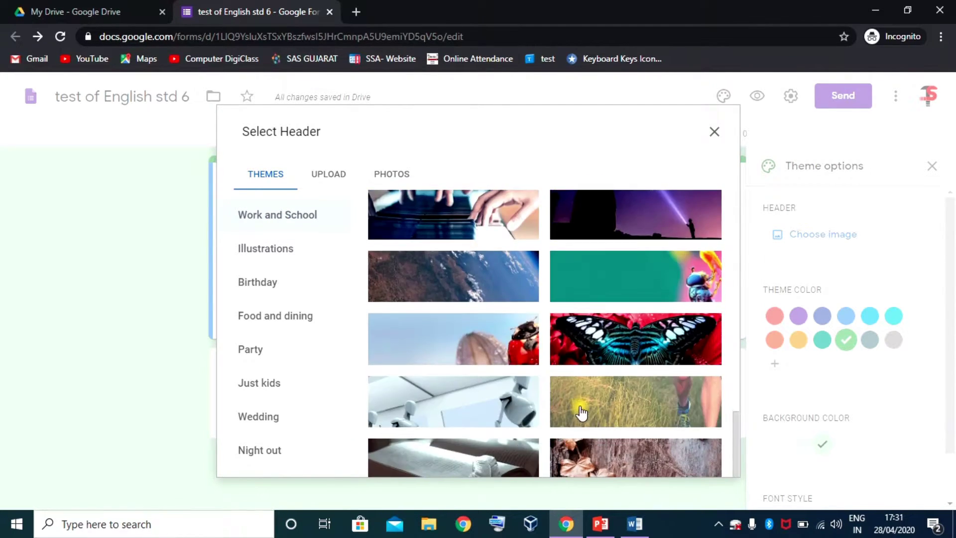
scroll(582, 414, "down", 3)
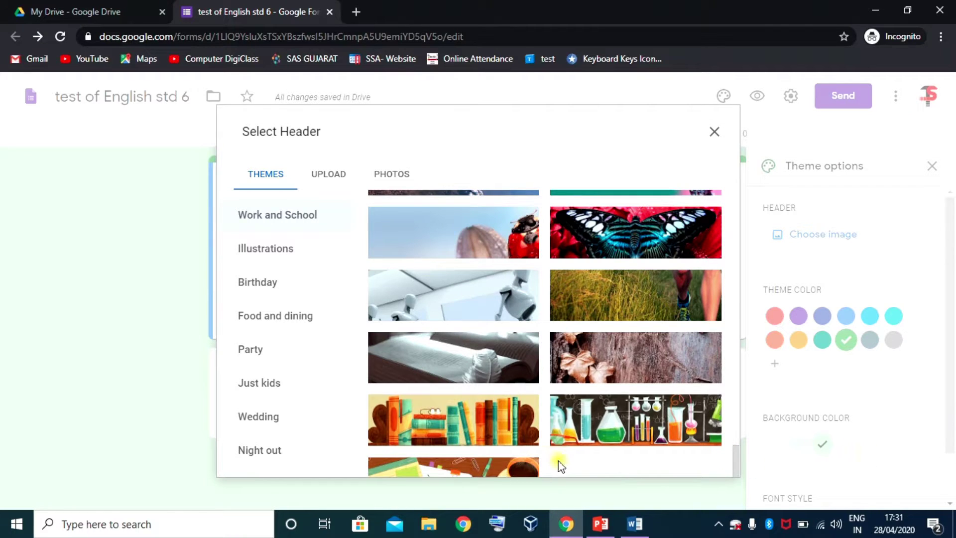
left_click(479, 466)
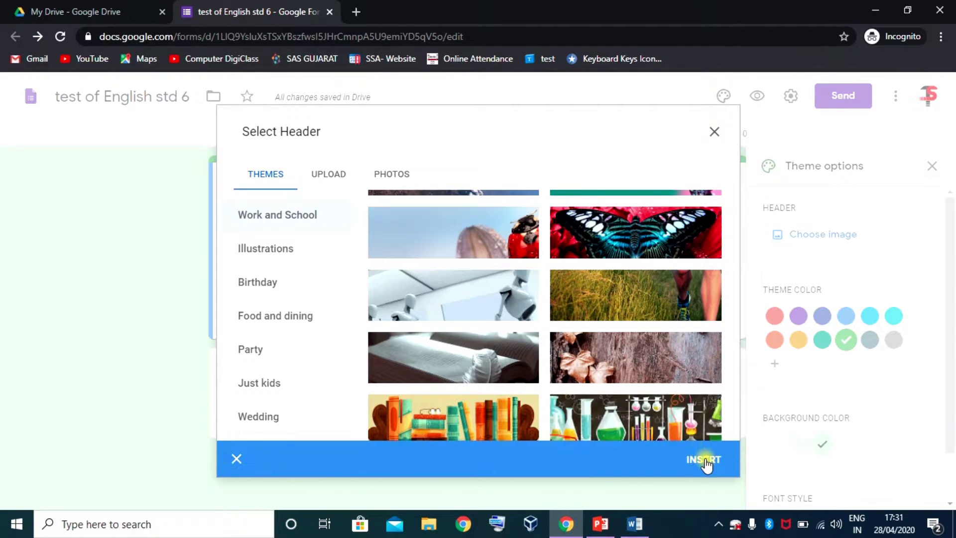
left_click(704, 459)
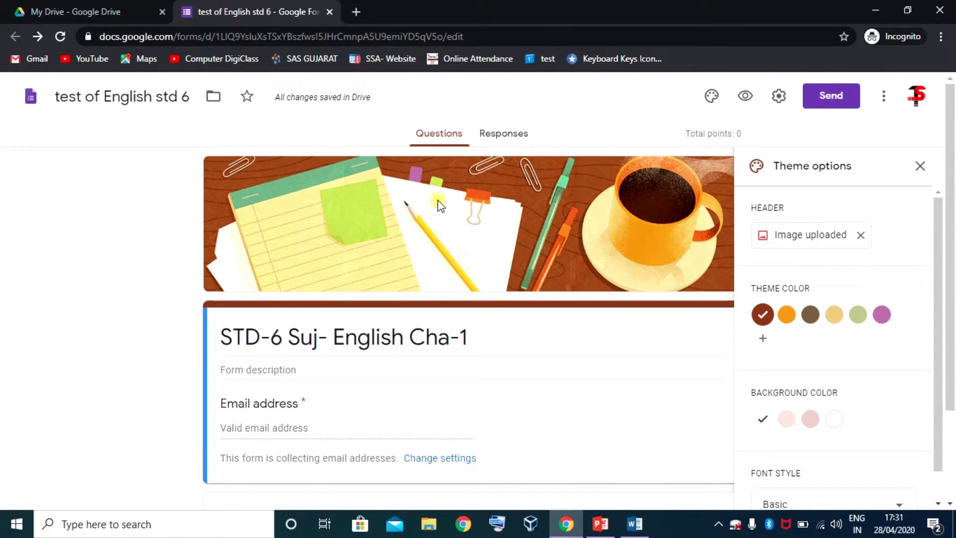
scroll(486, 294, "down", 2)
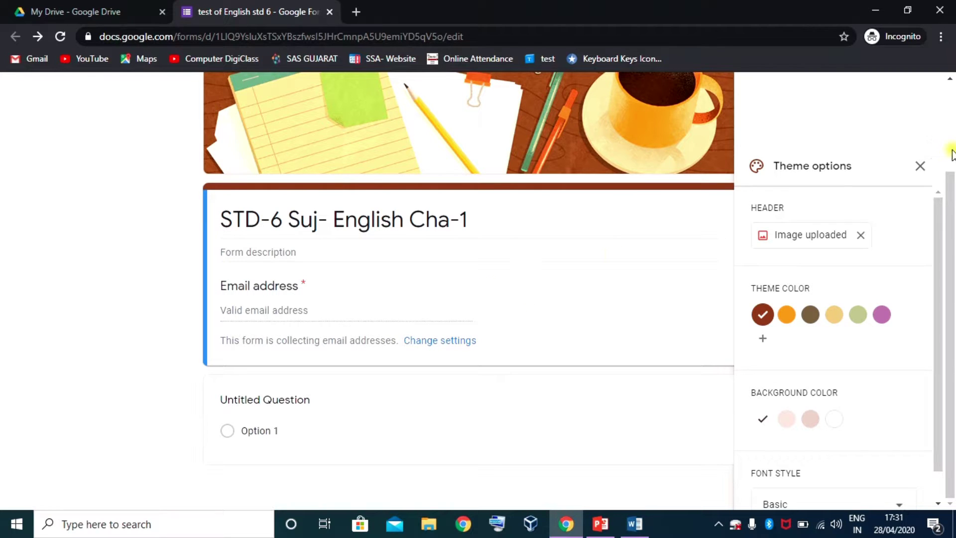
- Close the Theme options panel and scroll through the branded form
left_click(919, 166)
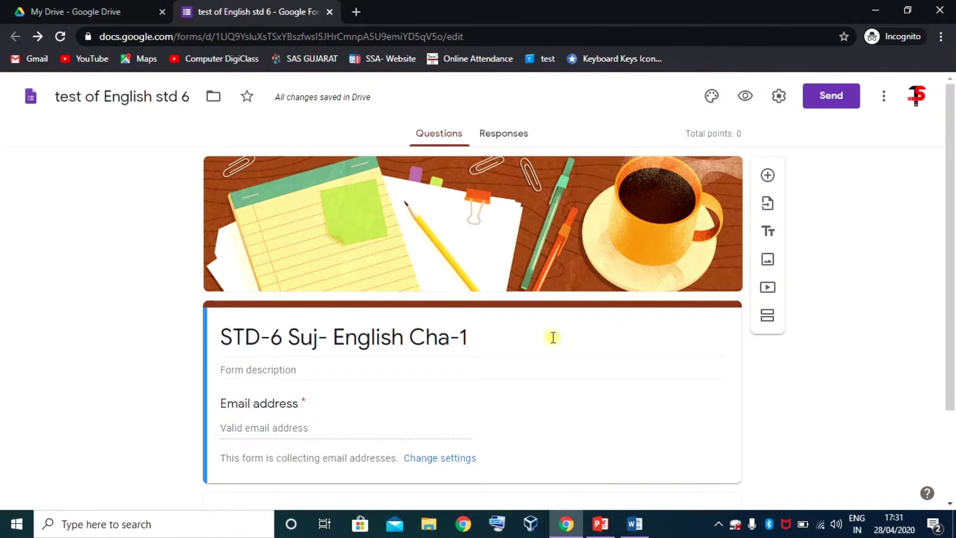
scroll(552, 338, "down", 2)
scroll(533, 319, "up", 2)
scroll(689, 290, "down", 2)
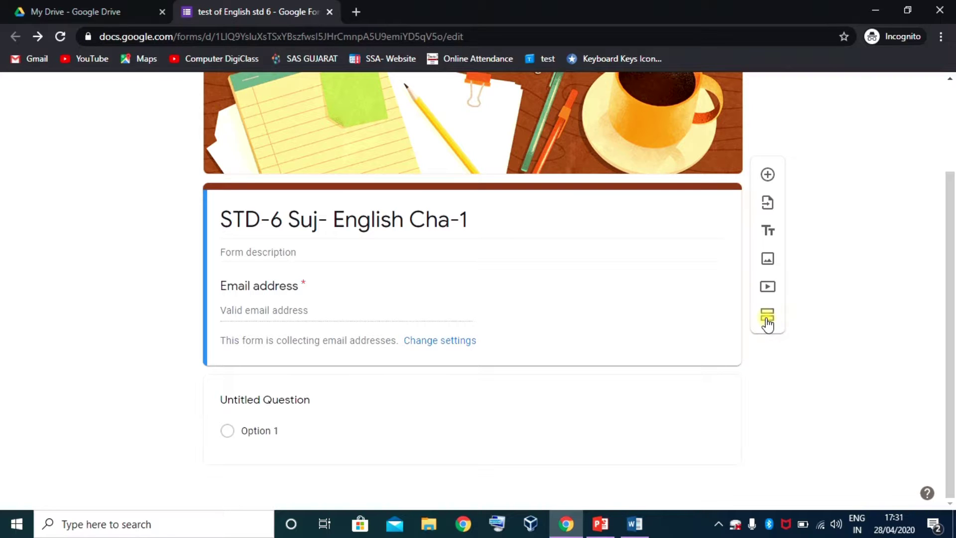
- Add a second section to the form and title it 'Student Information'
left_click(768, 319)
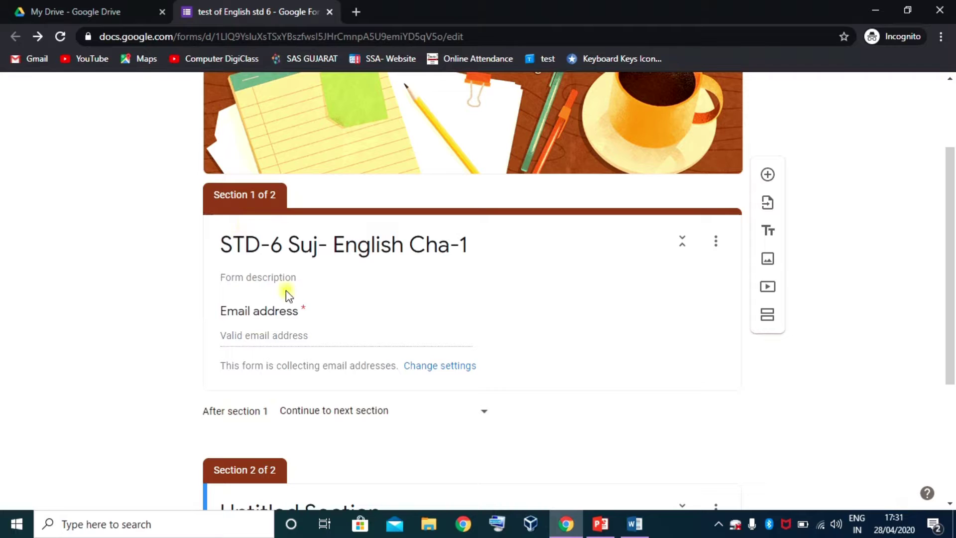
scroll(267, 464, "down", 4)
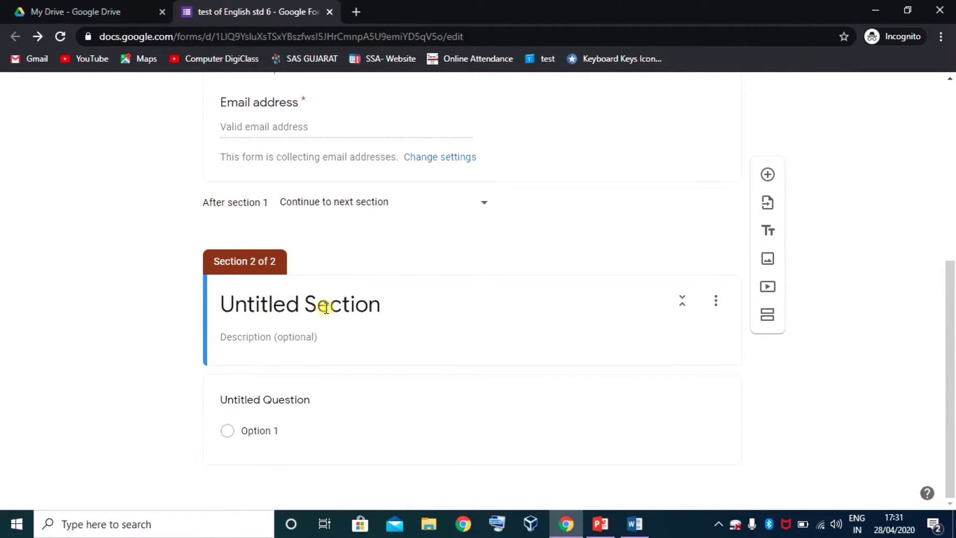
left_click(325, 307)
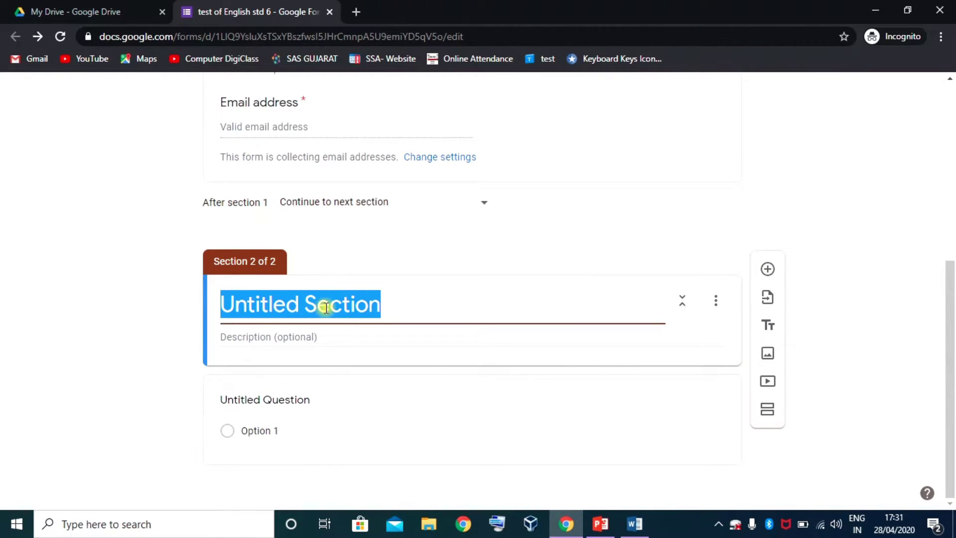
type("Student Information")
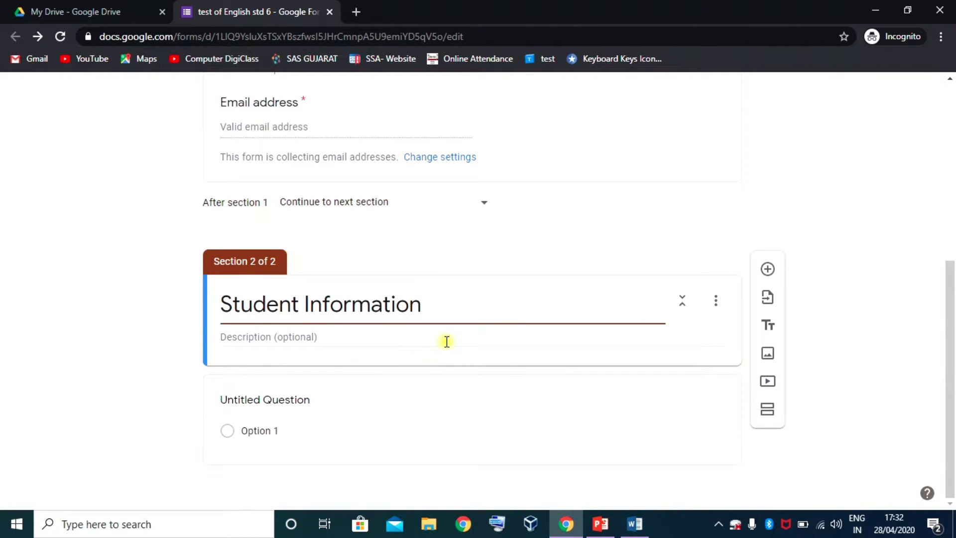
left_click(267, 399)
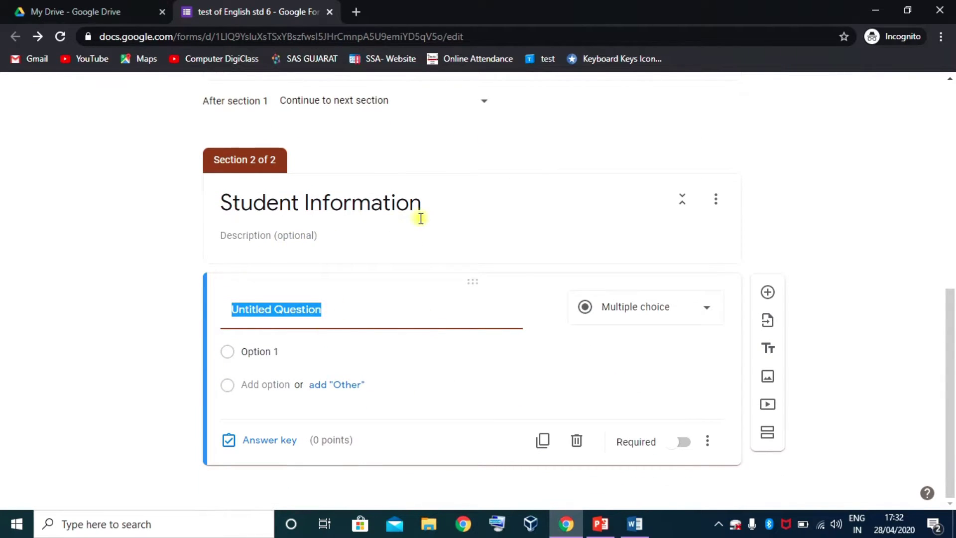
- Turn the untitled question into a required short-answer question titled 'Student Name'
left_click(420, 214)
left_click(291, 399)
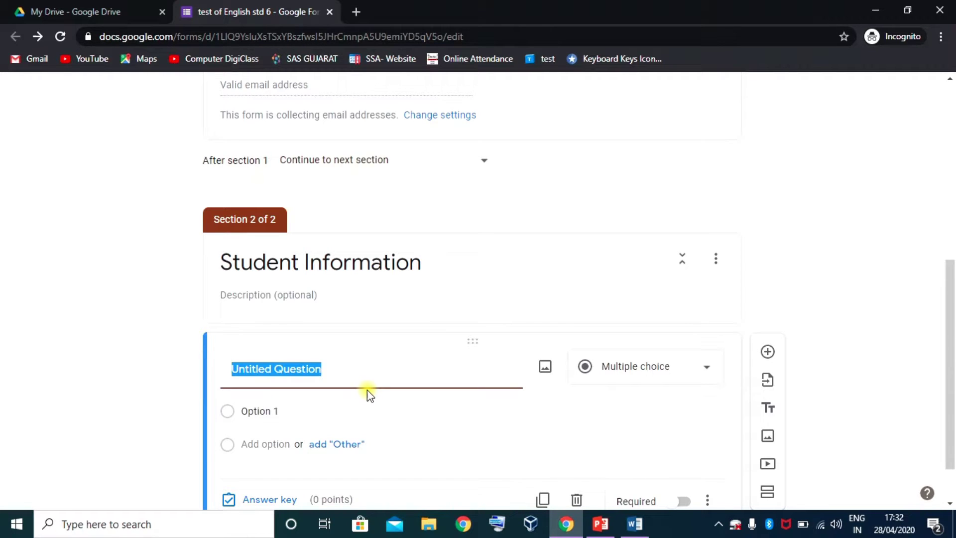
type("Student Name")
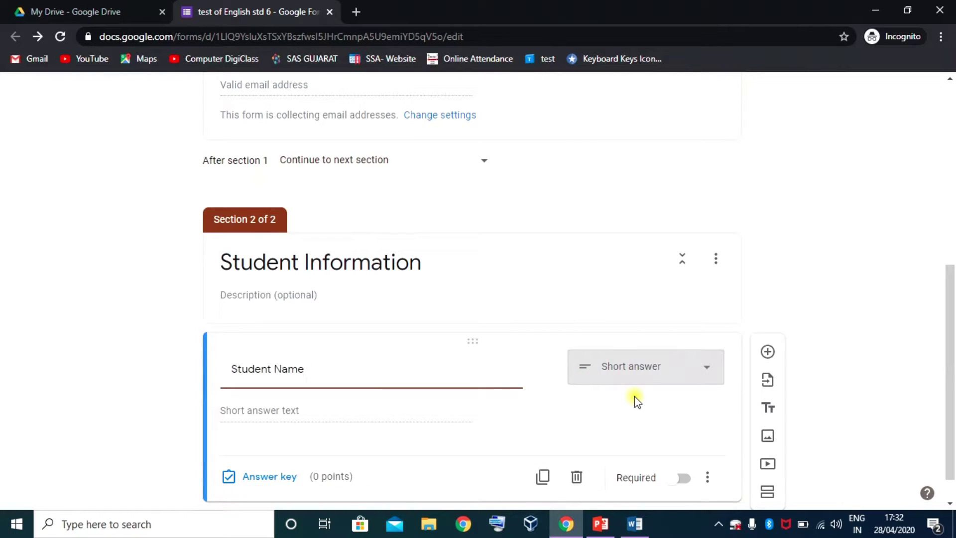
scroll(723, 379, "down", 1)
left_click(709, 339)
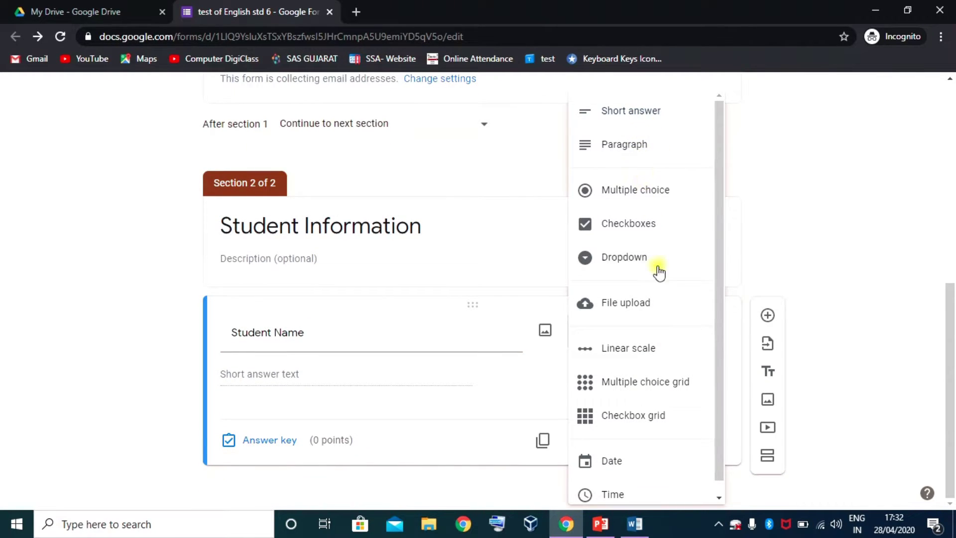
left_click(641, 119)
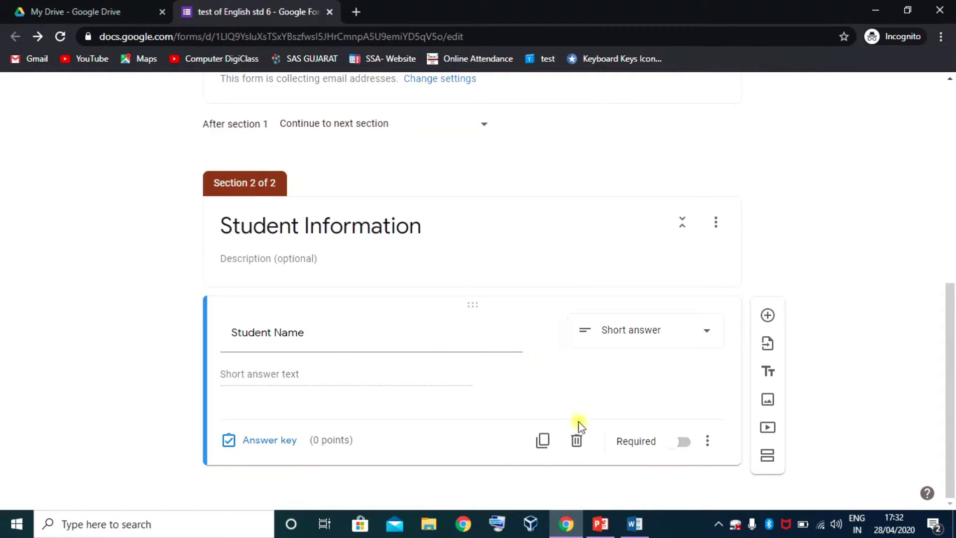
left_click(684, 443)
- Dismiss the extra question options and add a new question below Student Name
left_click(710, 443)
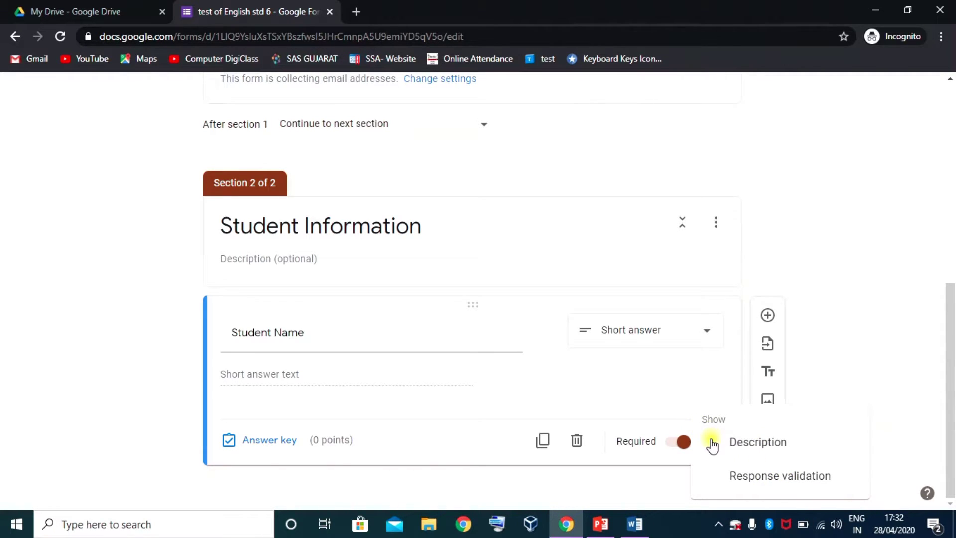
left_click(655, 463)
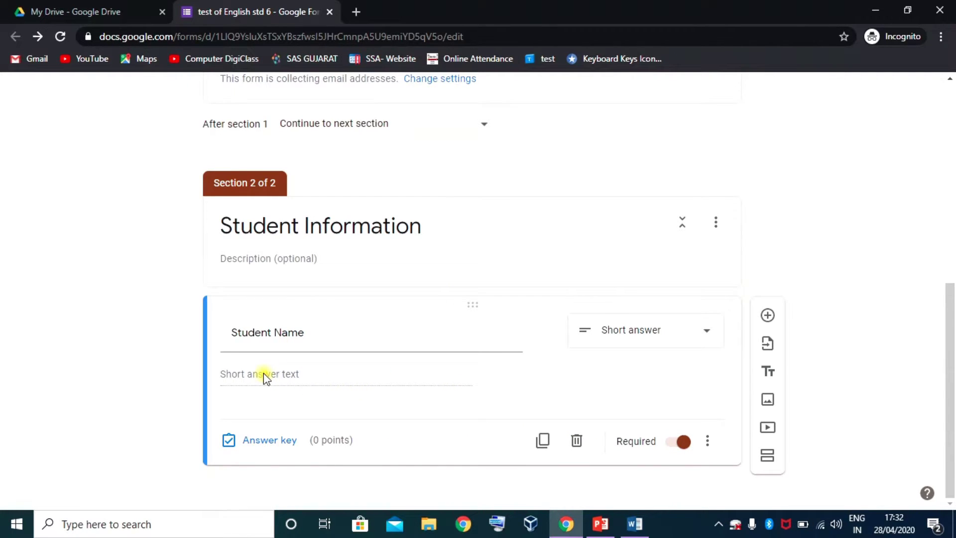
left_click(769, 316)
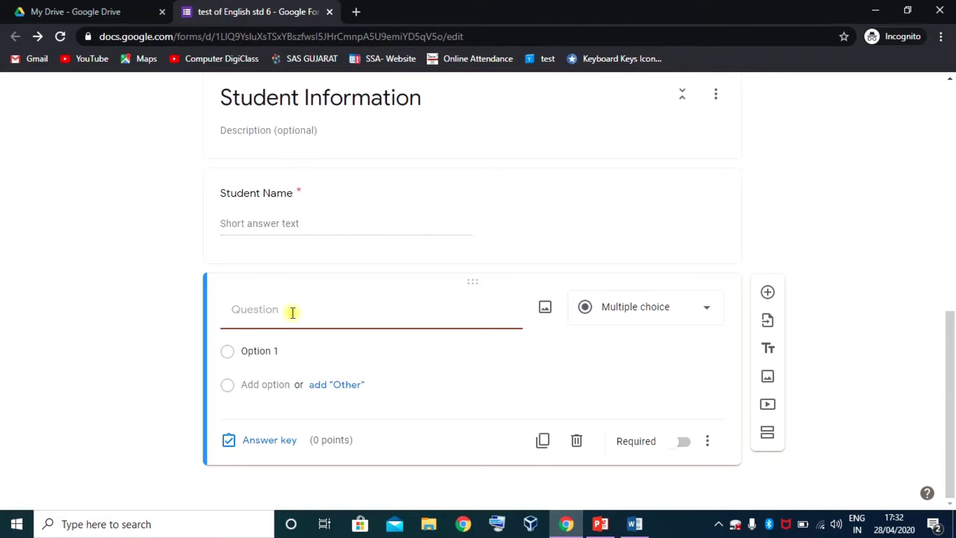
- Title the new question 'Standard', keeping it multiple choice
type("Sta")
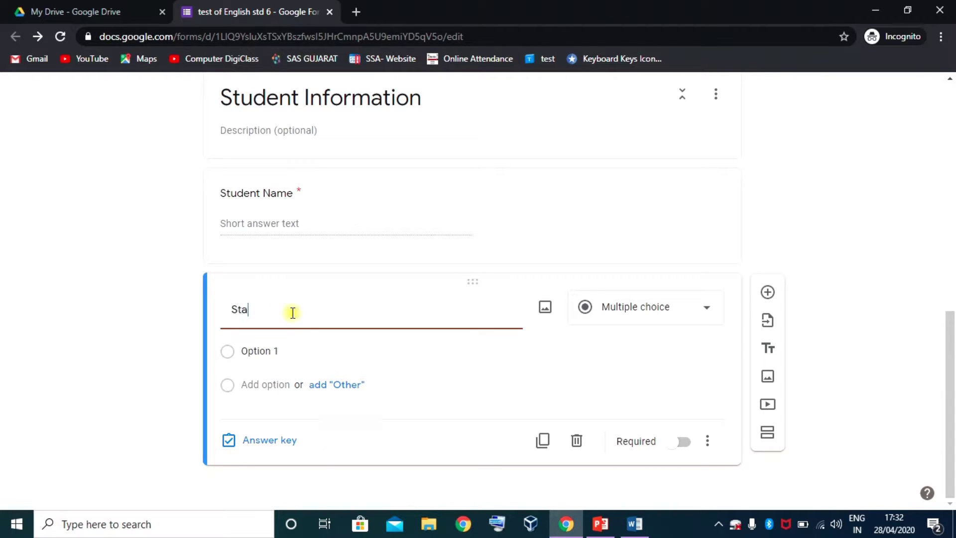
type("ndard")
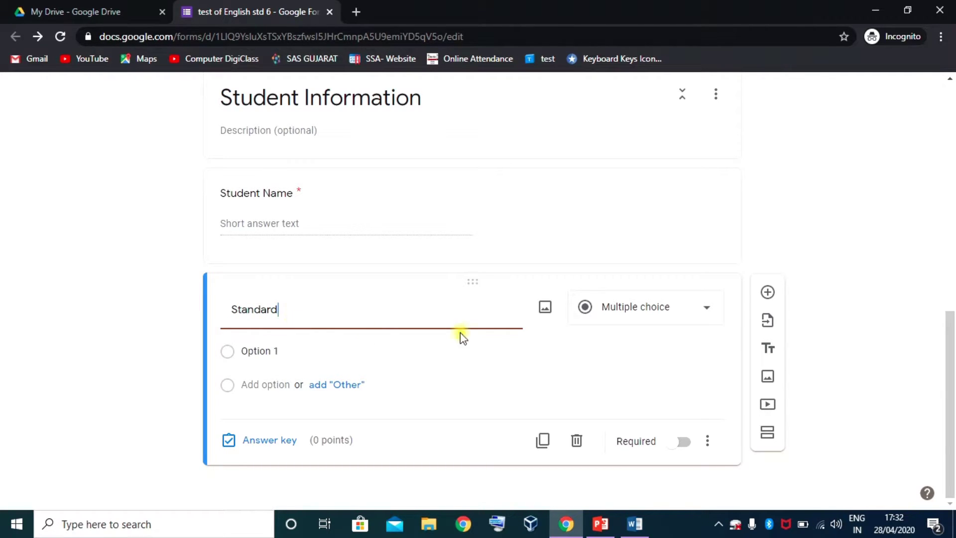
left_click(704, 309)
left_click(630, 113)
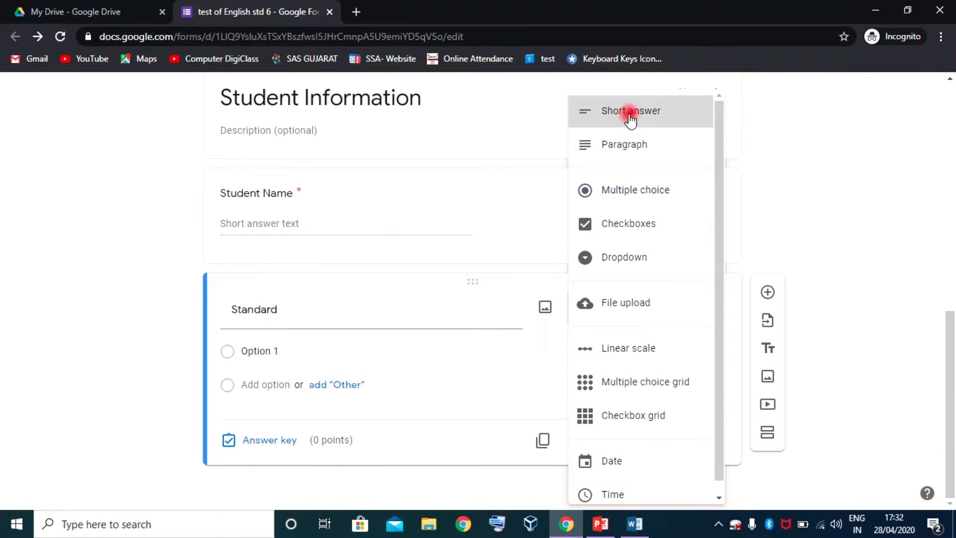
left_click(707, 333)
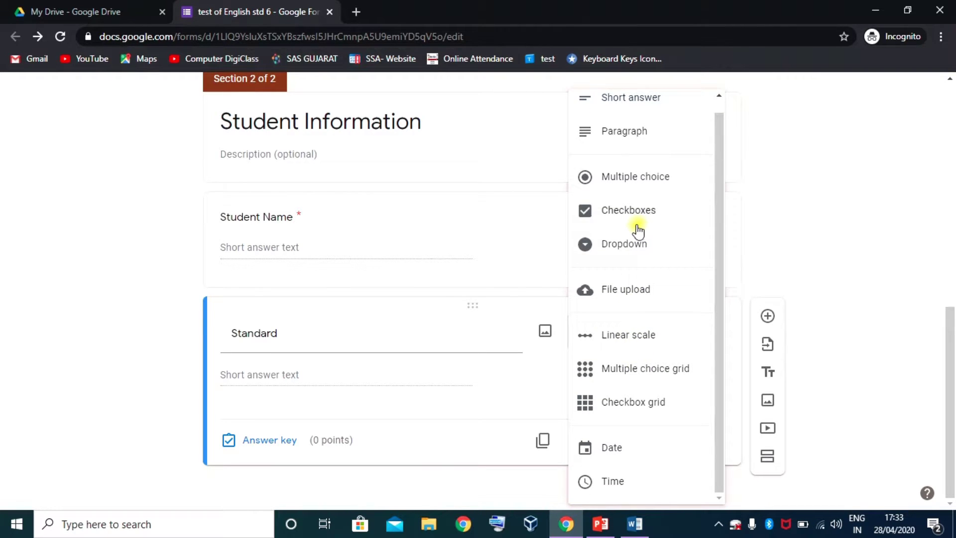
left_click(629, 176)
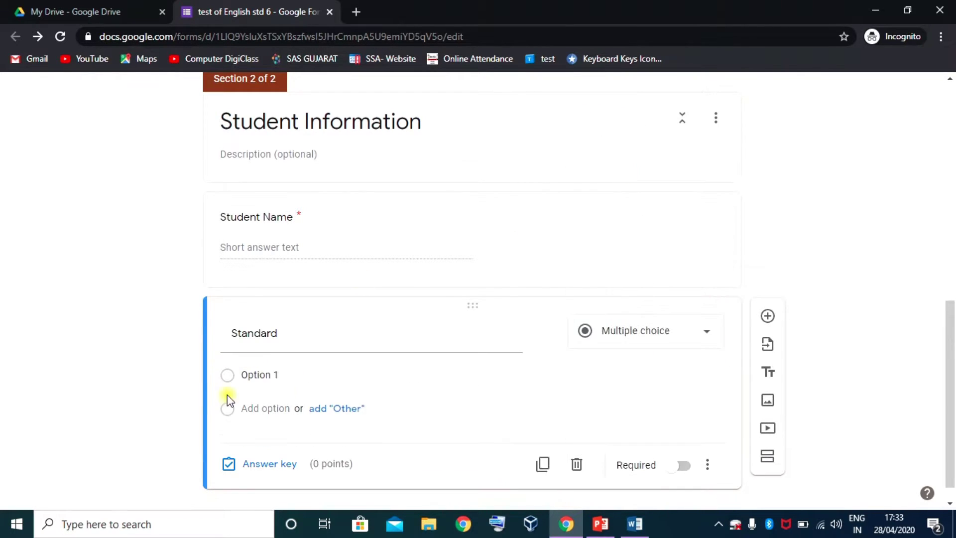
- Give the Standard question choices 6, 7 and 8 and mark it required
left_click(282, 375)
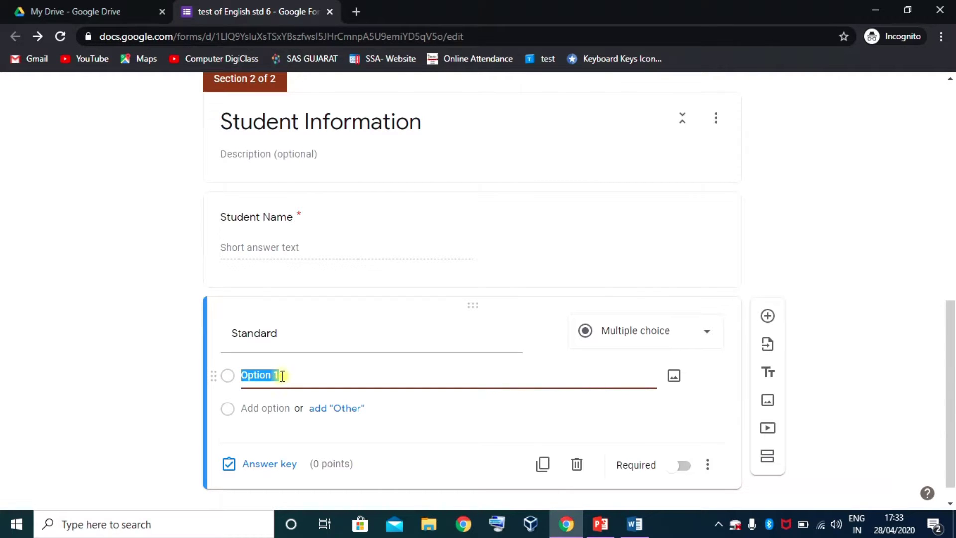
type("6")
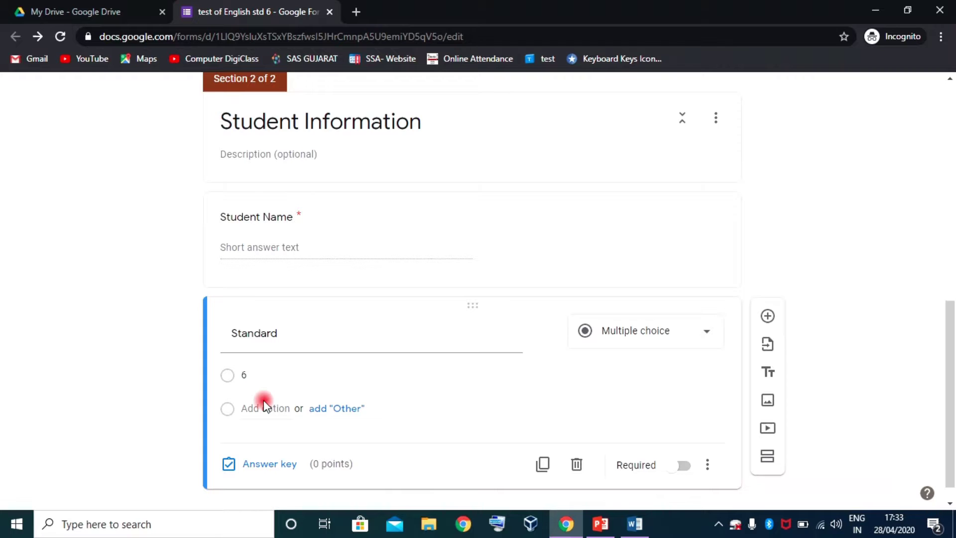
left_click(257, 408)
type("7")
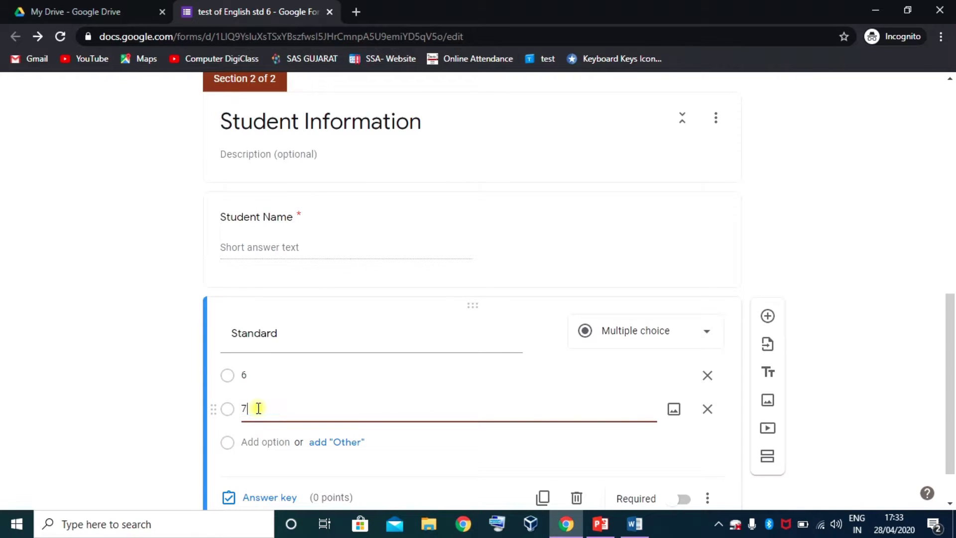
left_click(257, 441)
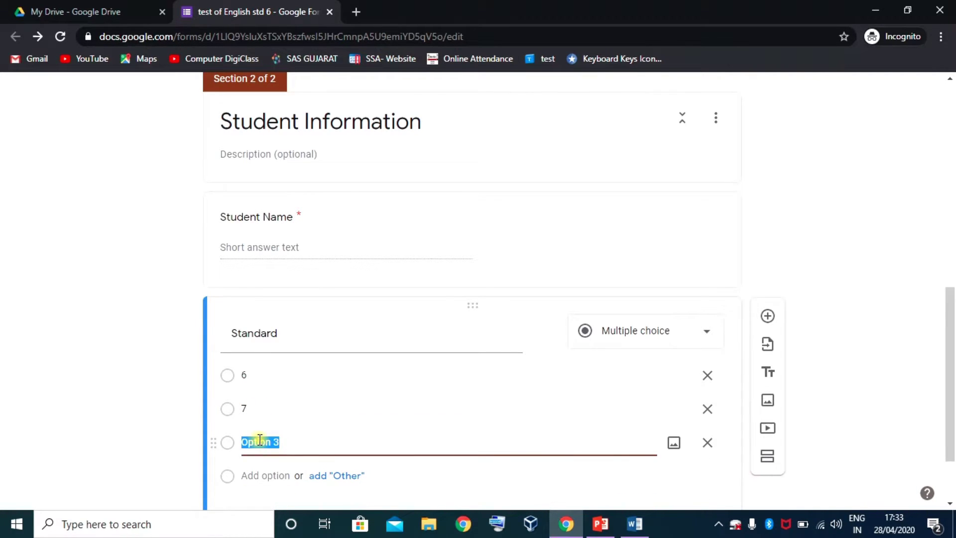
type("8")
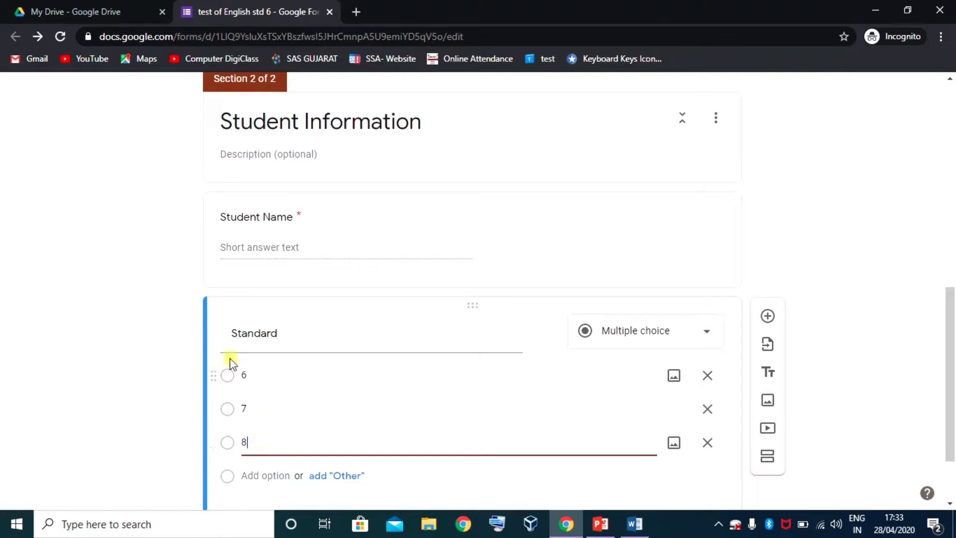
left_click(226, 295)
scroll(299, 414, "down", 1)
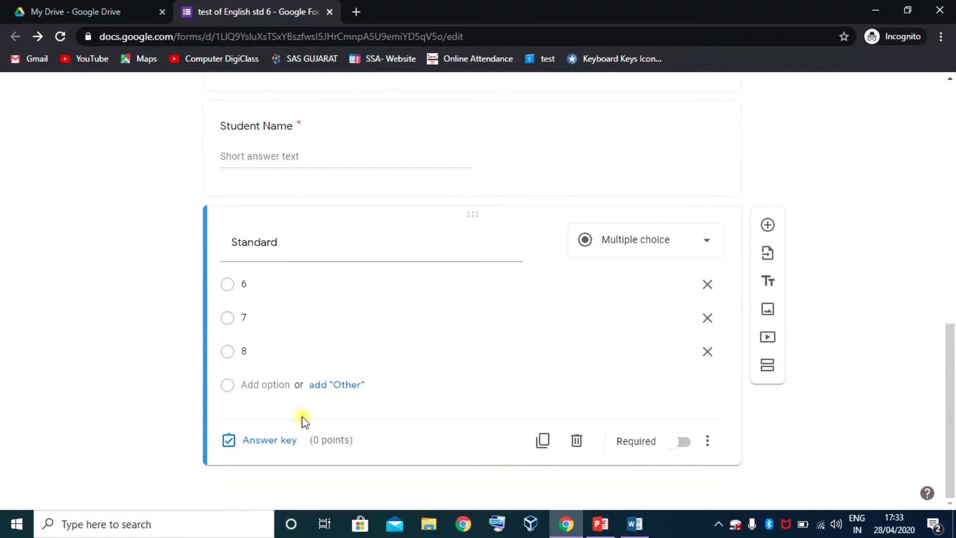
left_click(683, 446)
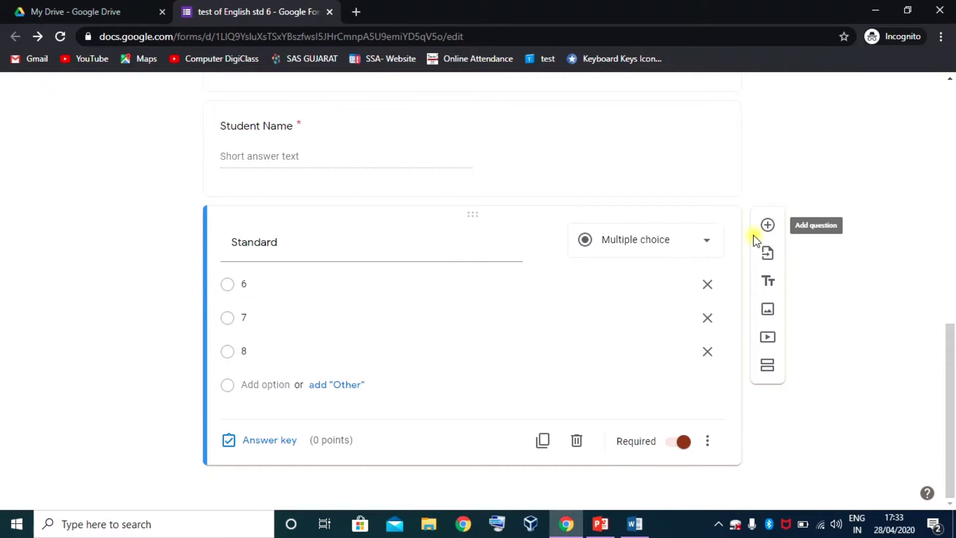
- Duplicate the Standard question and rename the copy to Class
left_click(544, 441)
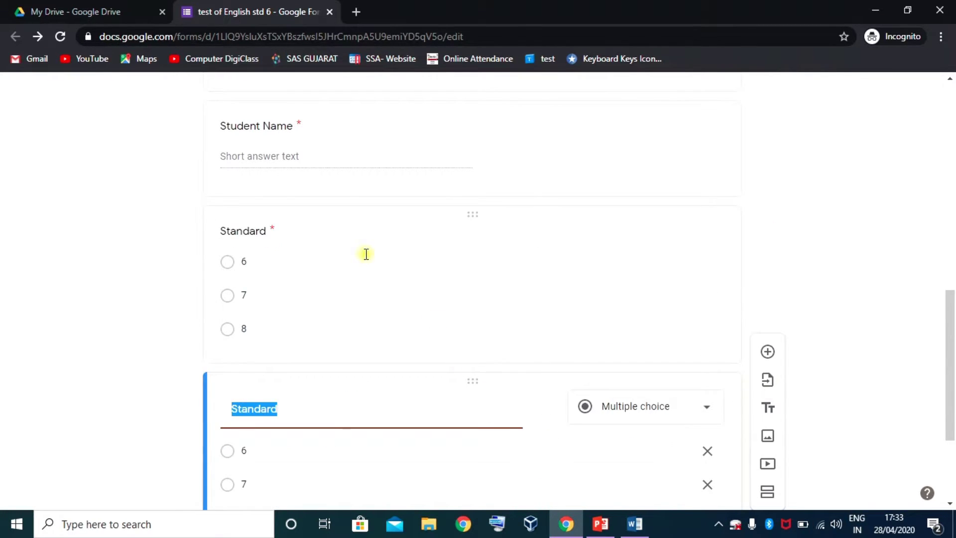
scroll(348, 229, "up", 4)
scroll(327, 338, "down", 3)
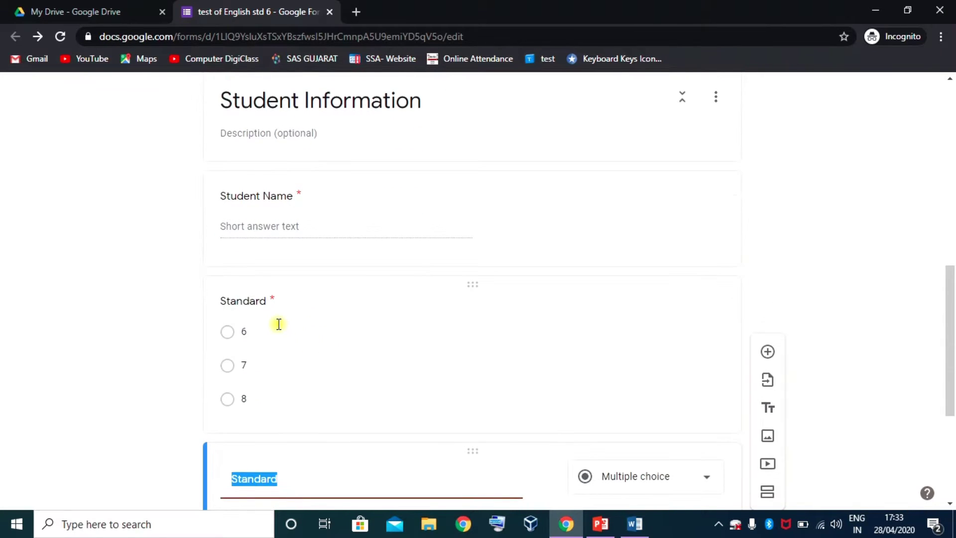
scroll(299, 341, "down", 5)
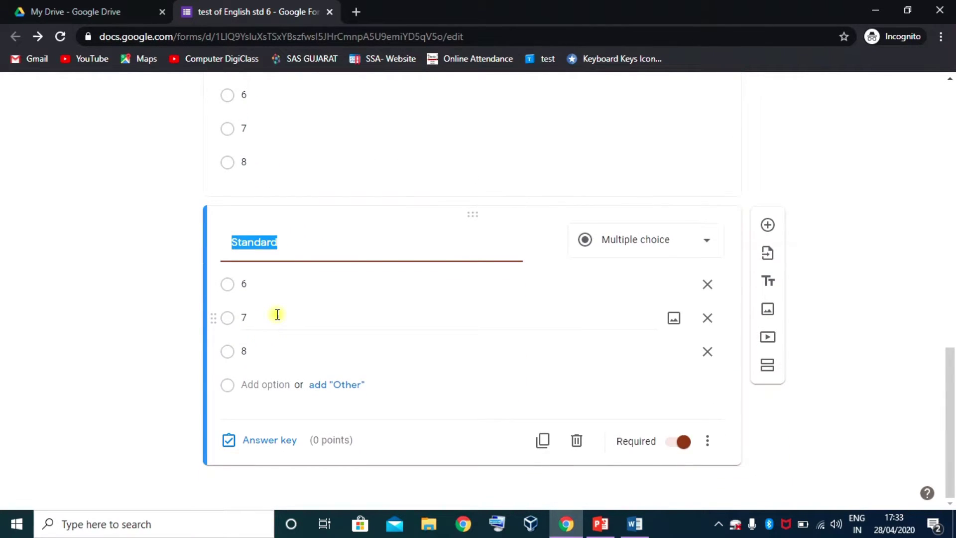
type("Class")
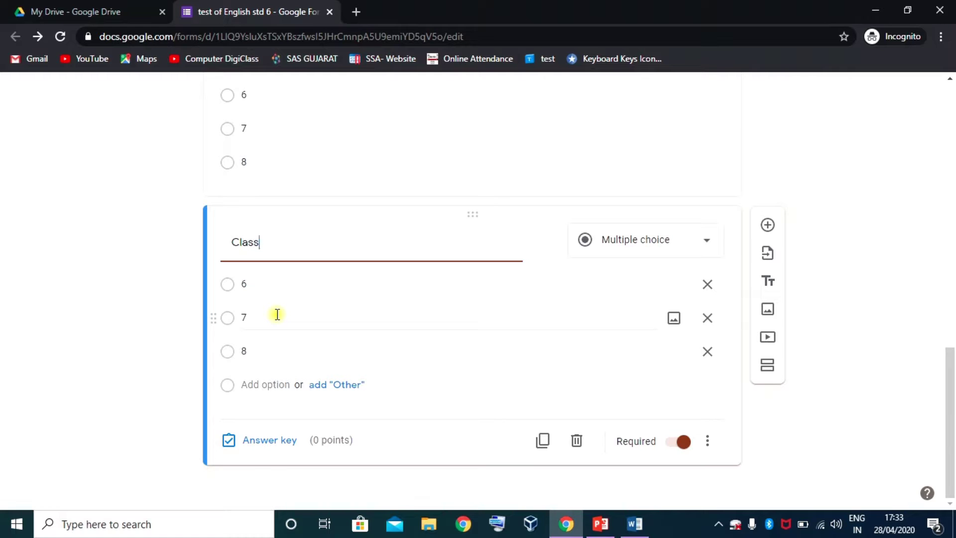
- Change the Class question's choices to A, B and C, and add a new question below it
left_click(268, 282)
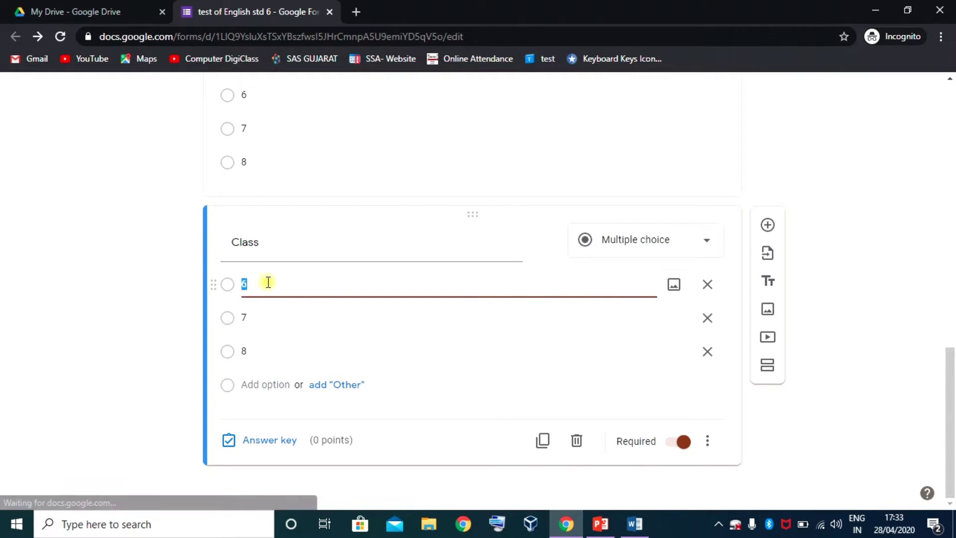
type("A")
left_click(260, 313)
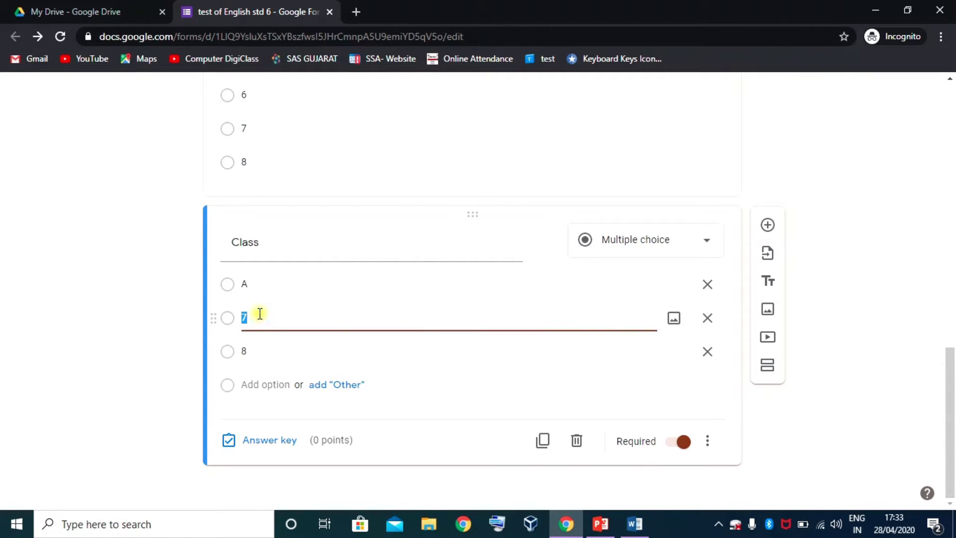
type("B")
left_click(254, 351)
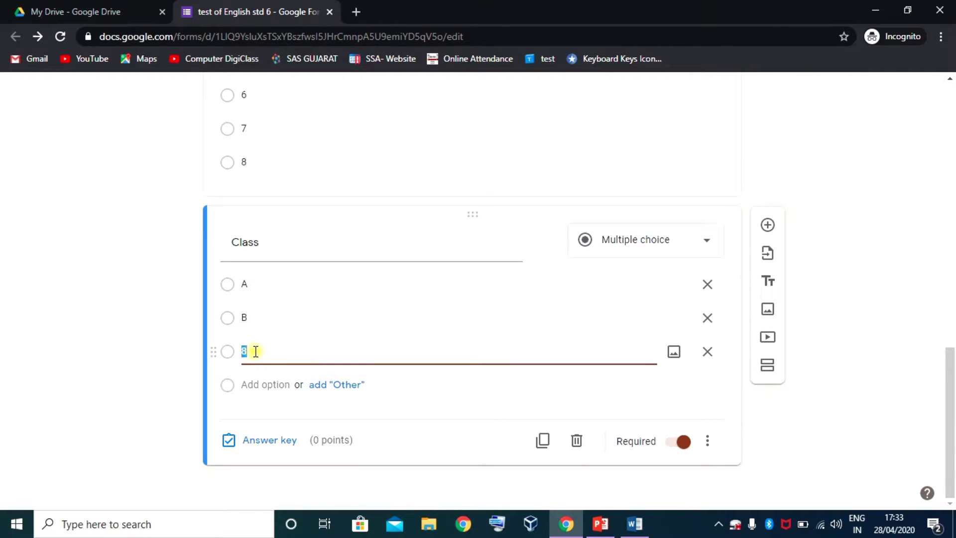
left_click(329, 408)
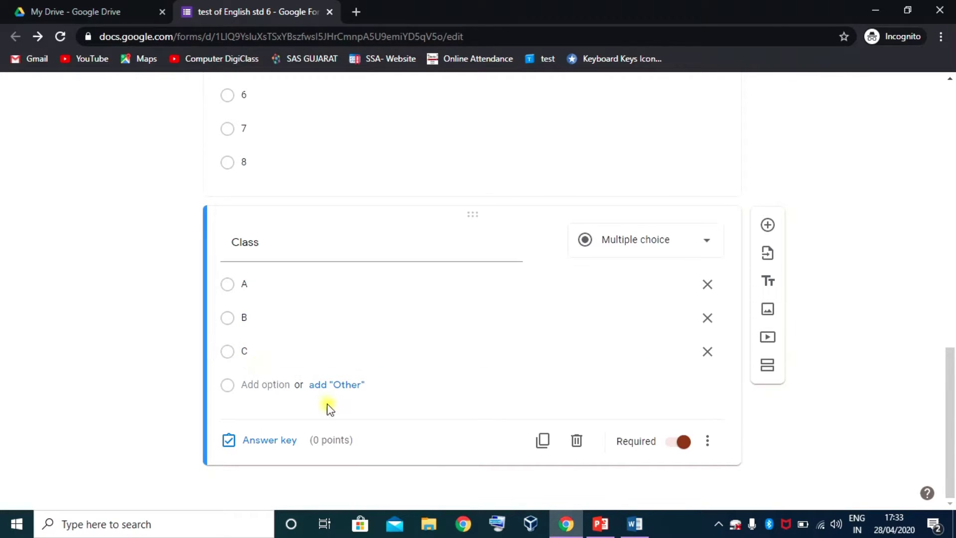
left_click(767, 224)
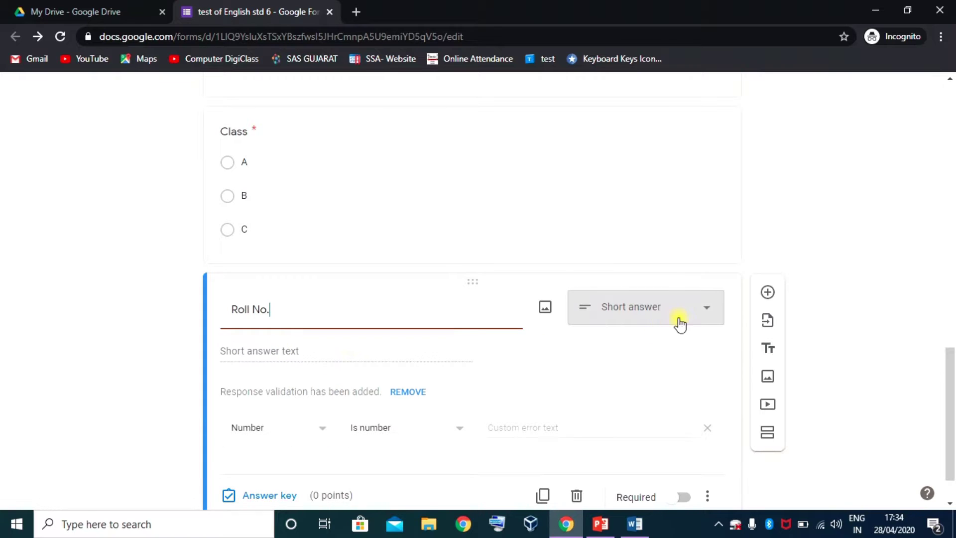
- Keep Roll No. as a short-answer question and re-enable its response validation
left_click(706, 307)
left_click(630, 120)
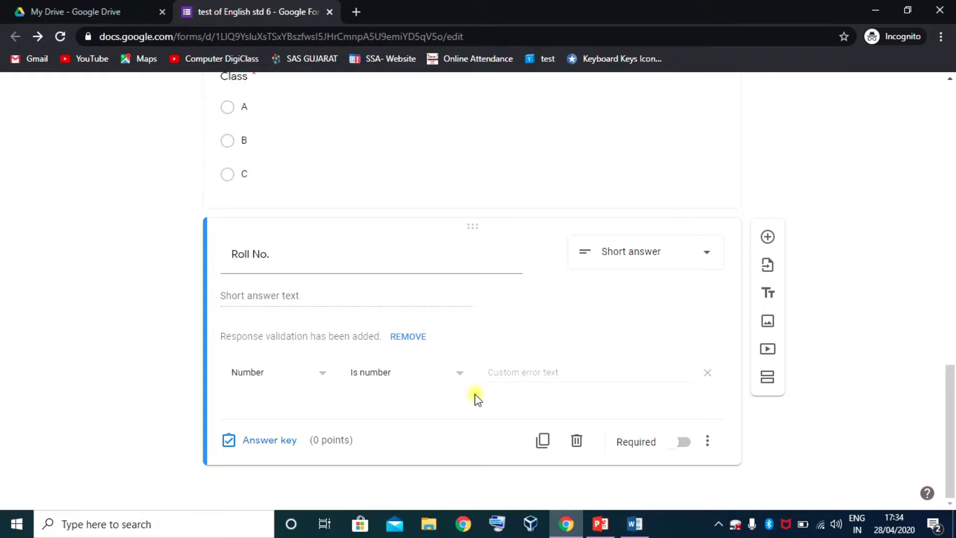
left_click(719, 442)
left_click(760, 475)
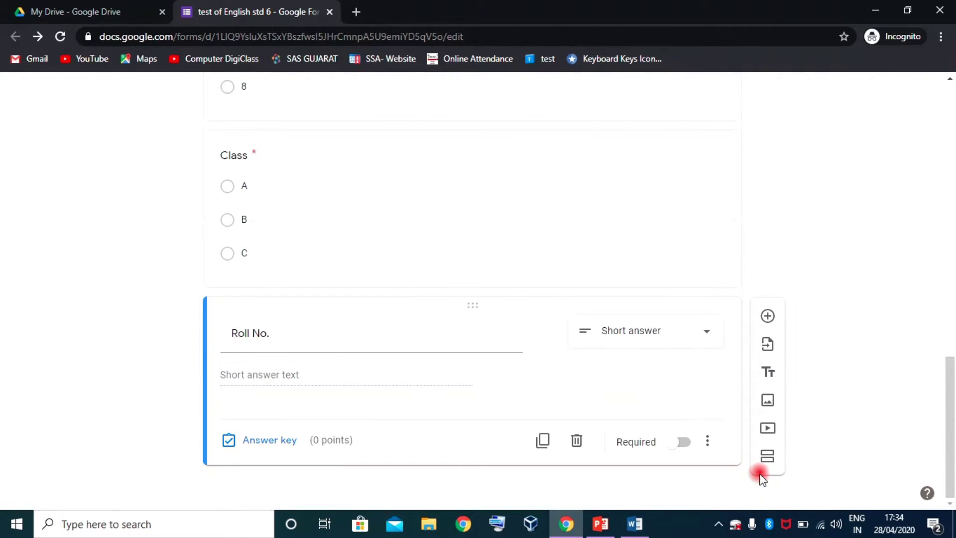
left_click(706, 441)
left_click(771, 482)
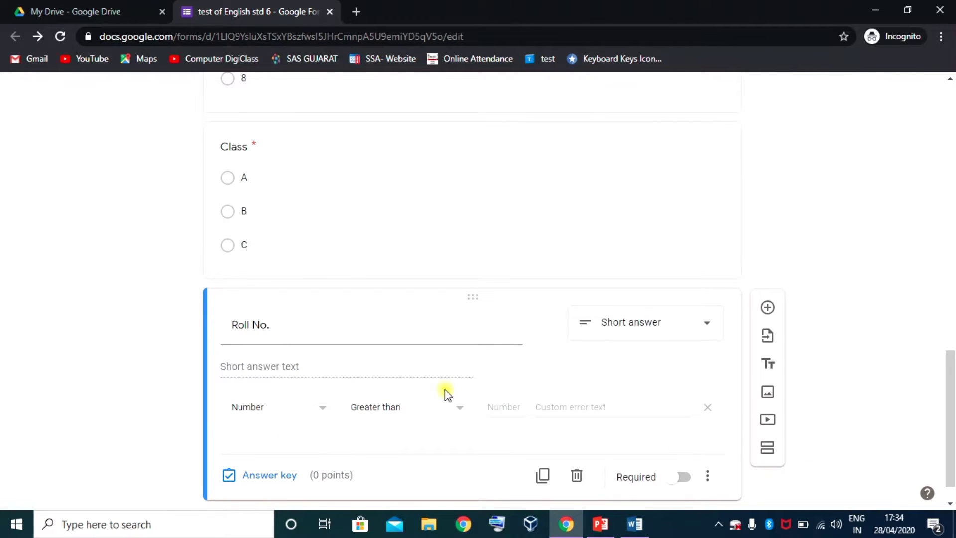
scroll(444, 390, "down", 1)
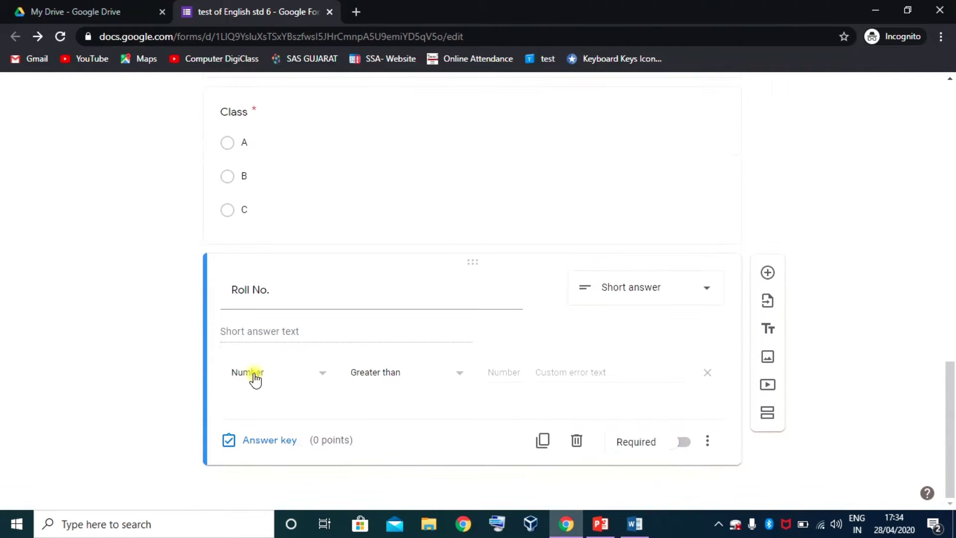
- Set Roll No. validation to Number, Between 1 and 50
left_click(319, 380)
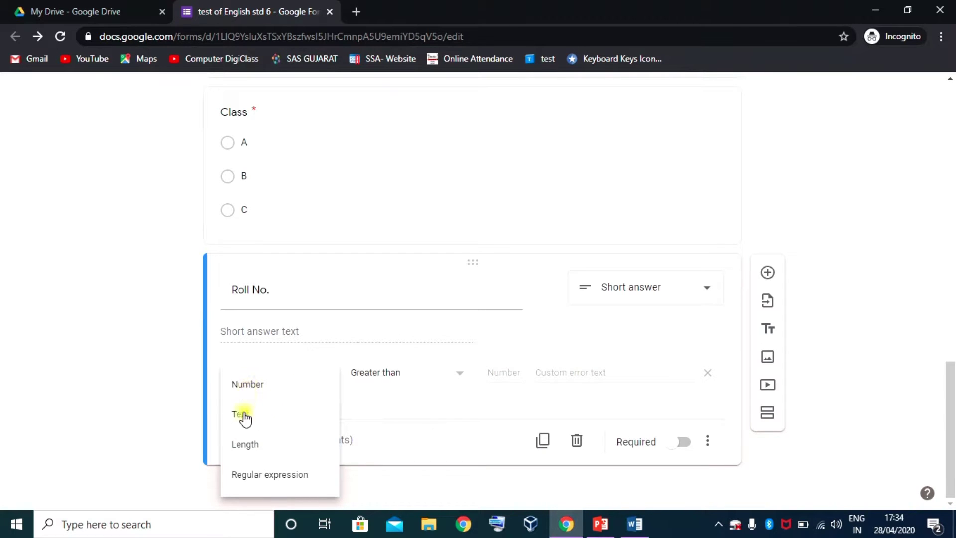
left_click(248, 383)
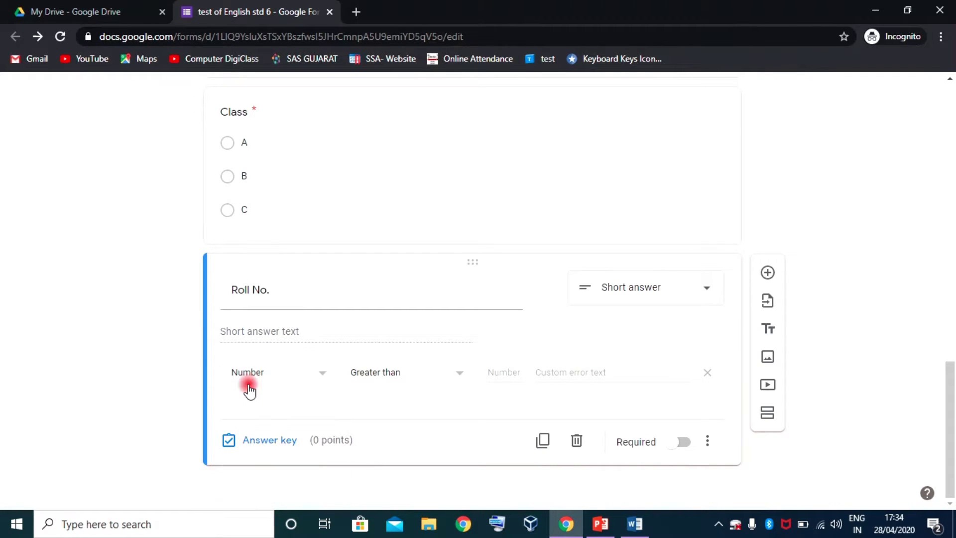
left_click(457, 377)
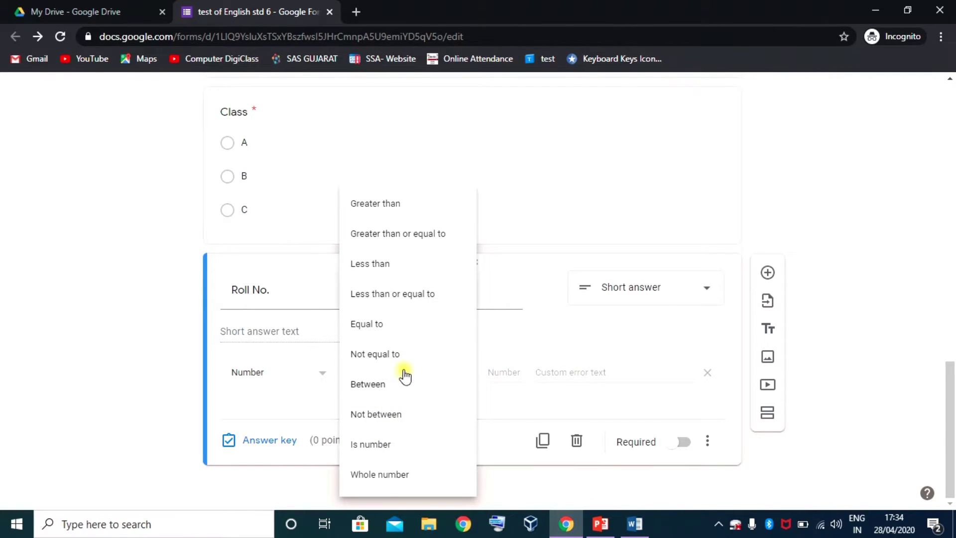
left_click(384, 384)
left_click(496, 372)
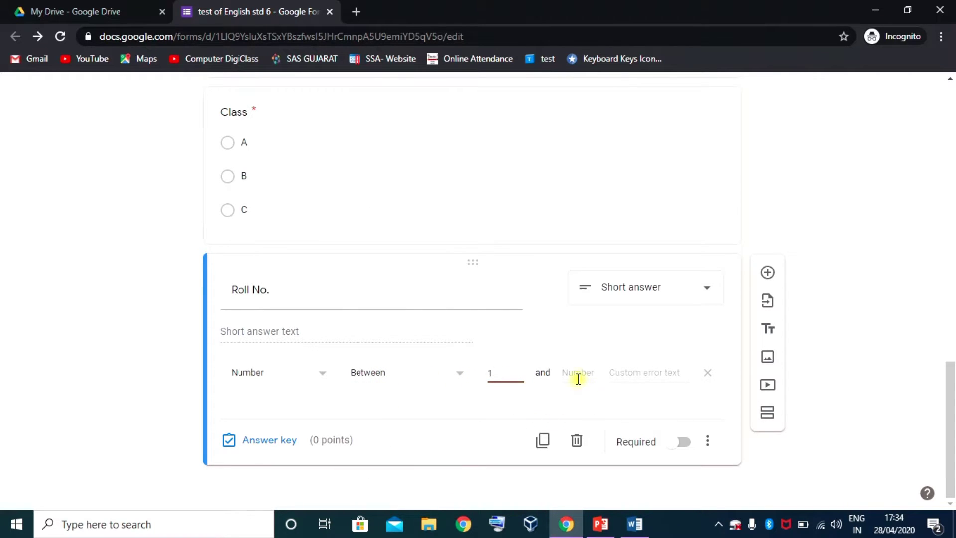
left_click(572, 371)
left_click(611, 404)
scroll(429, 406, "up", 15)
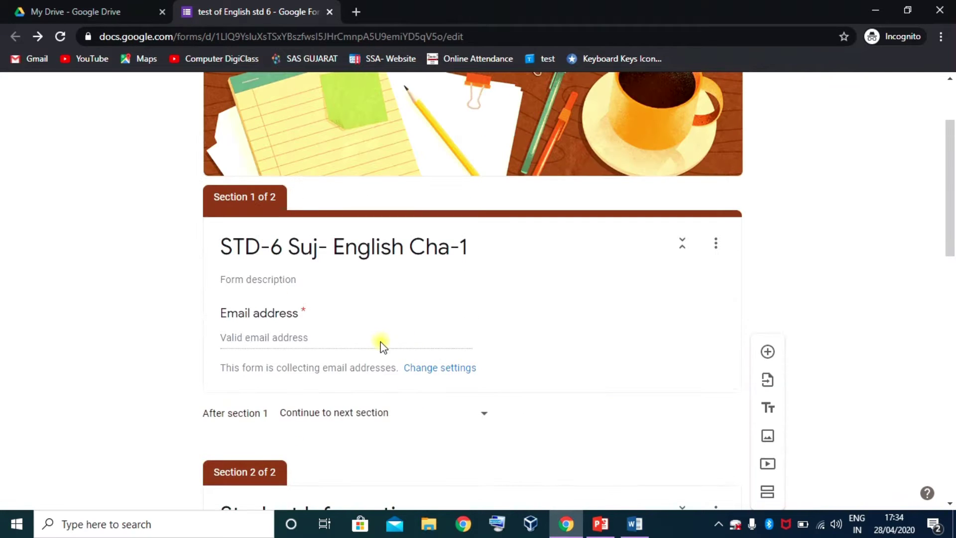
scroll(379, 343, "down", 4)
scroll(355, 342, "down", 10)
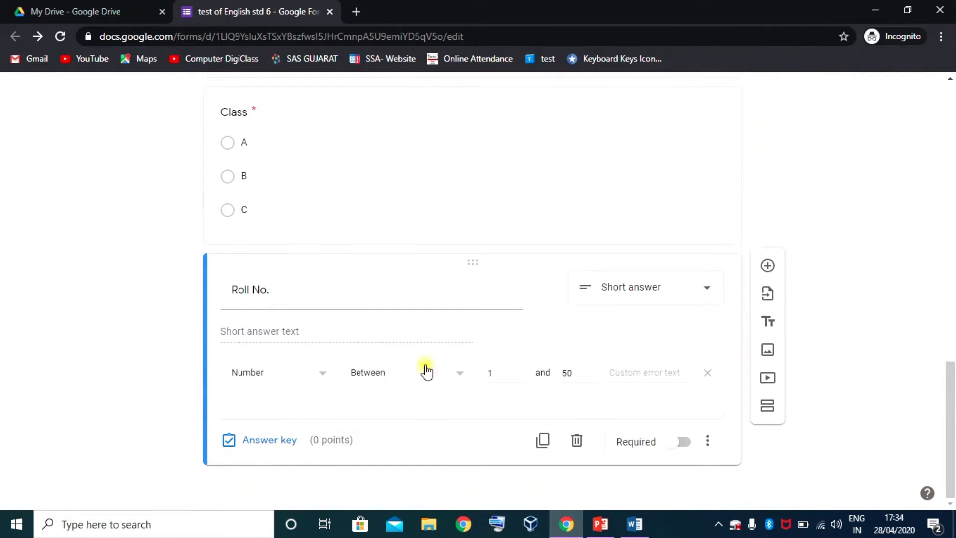
- Add a section titled 'Fill the blanks using given word (am, is, are, was, were)' with a new question
left_click(775, 420)
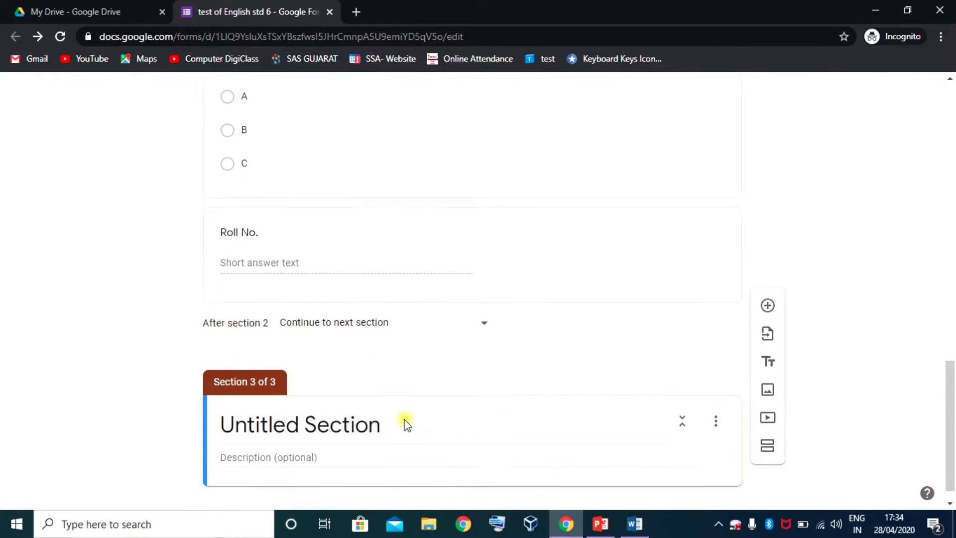
left_click(386, 403)
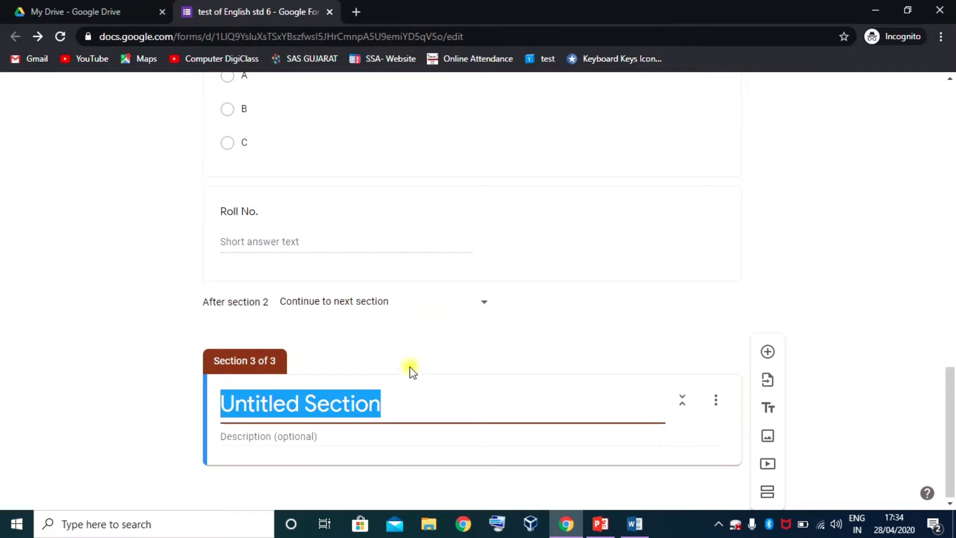
type("Fill the blanks using given word (am, is, are, was, were)")
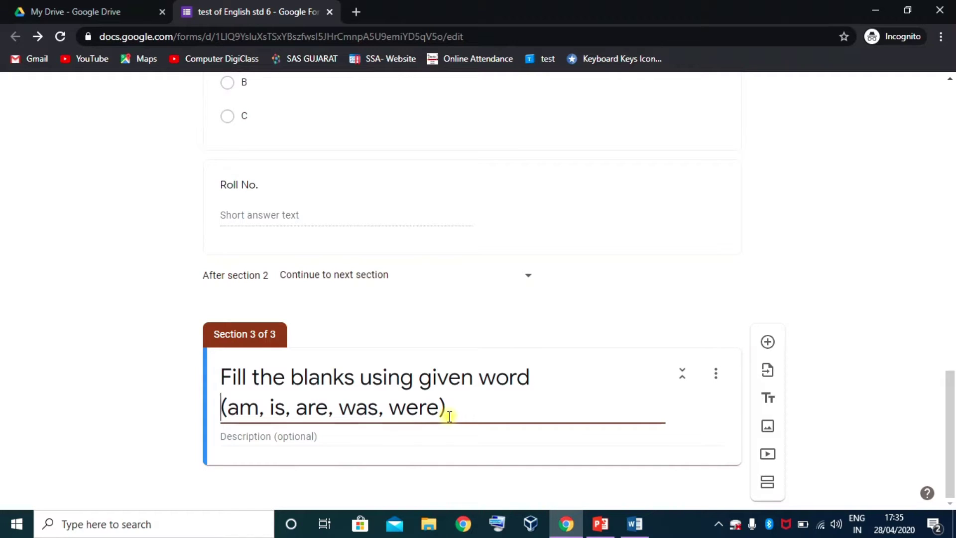
left_click(730, 412)
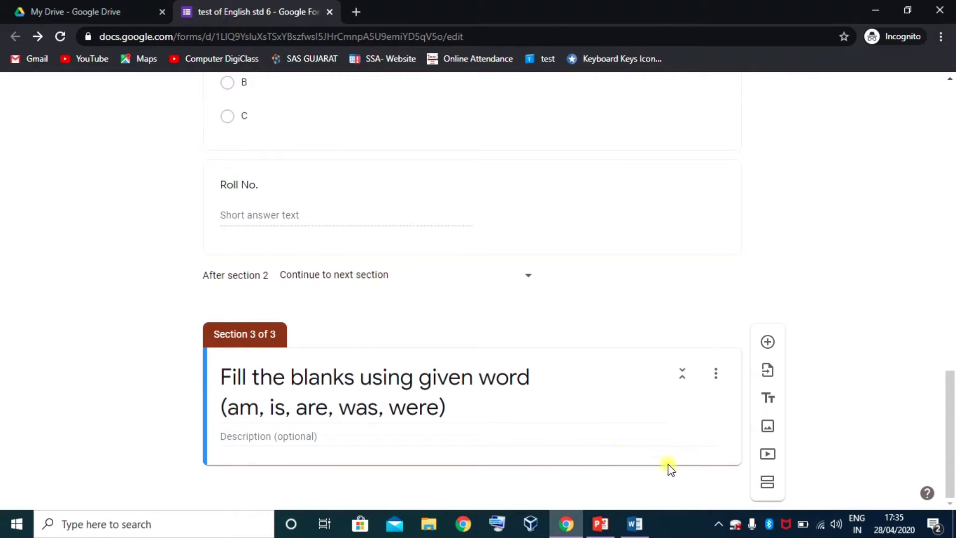
left_click(768, 342)
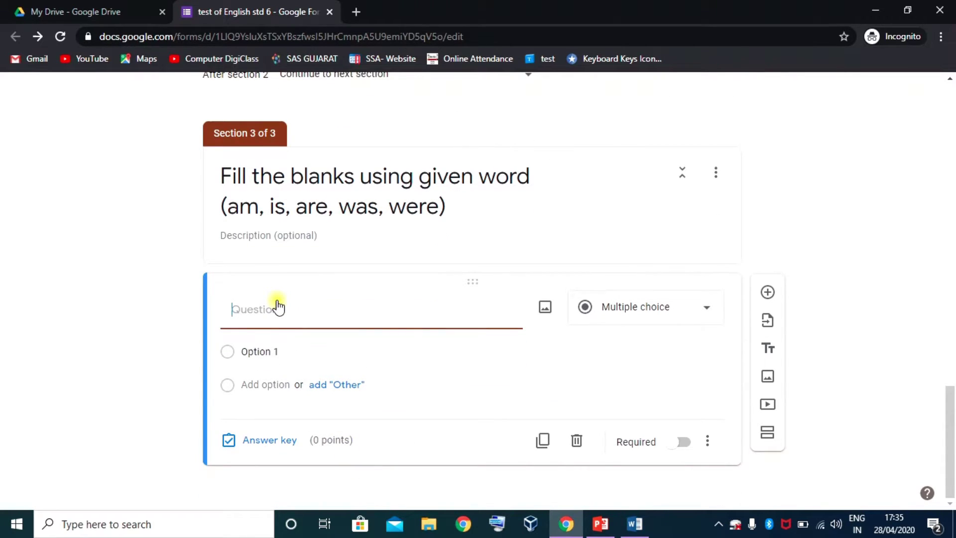
- Enter the question 'Today .......... Saturday.' with choices is, was, were and are
type("Today ......... Saturday.")
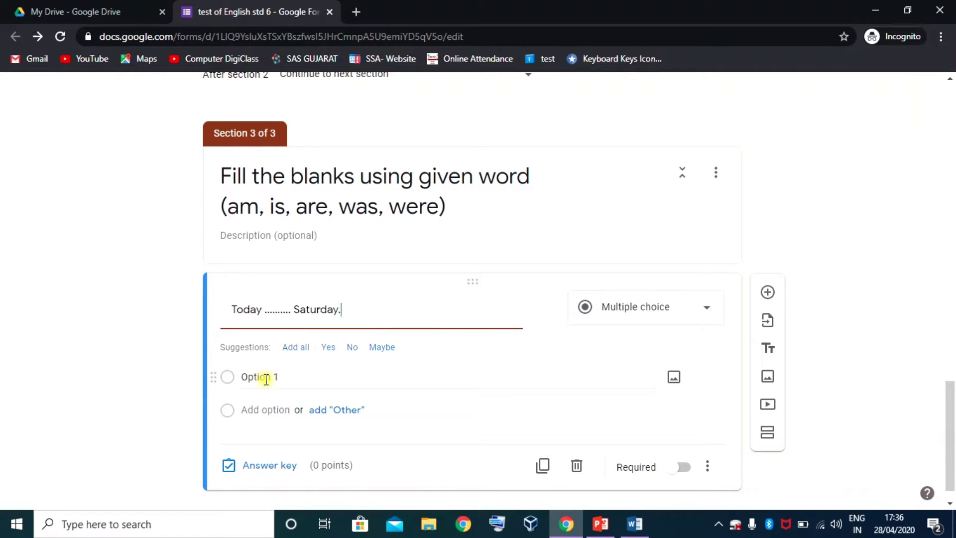
left_click(266, 380)
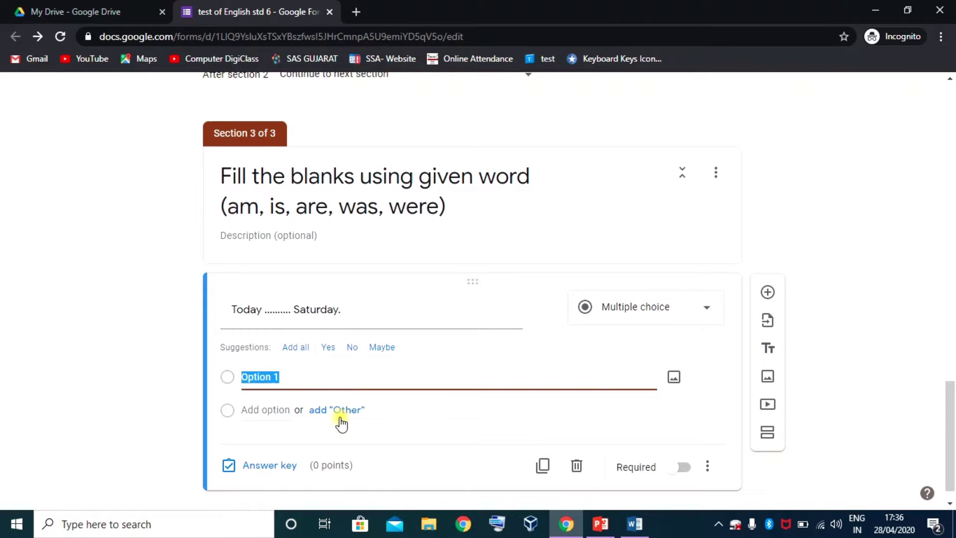
type("is")
left_click(252, 408)
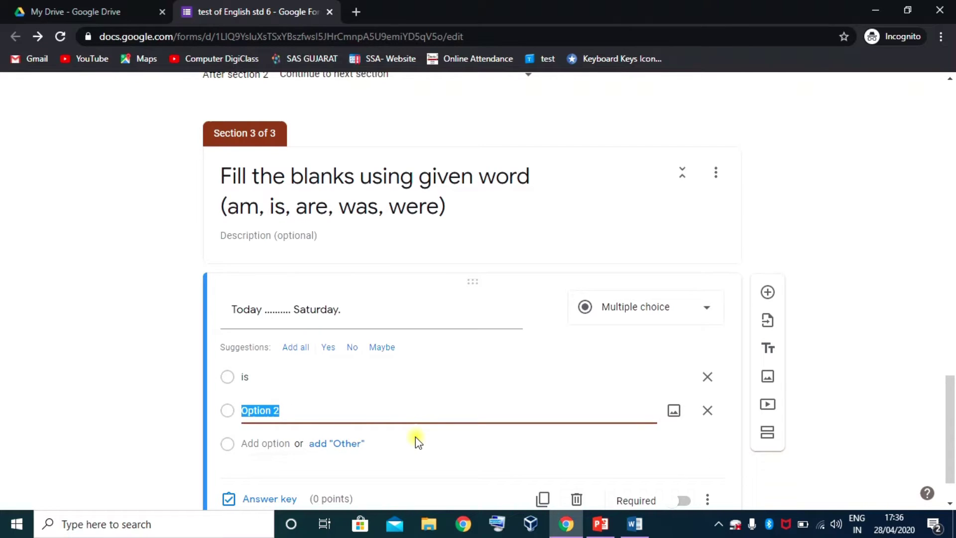
type("was")
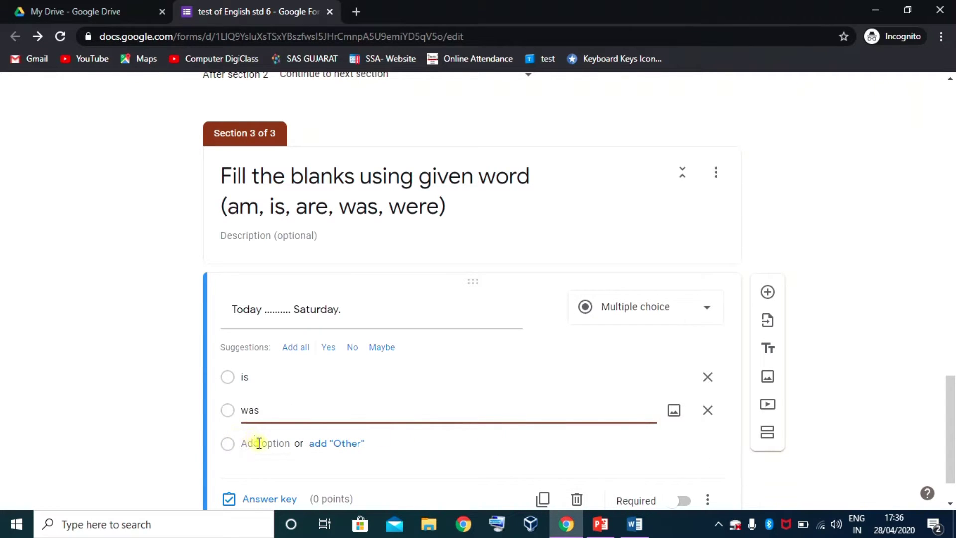
left_click(259, 444)
type("w")
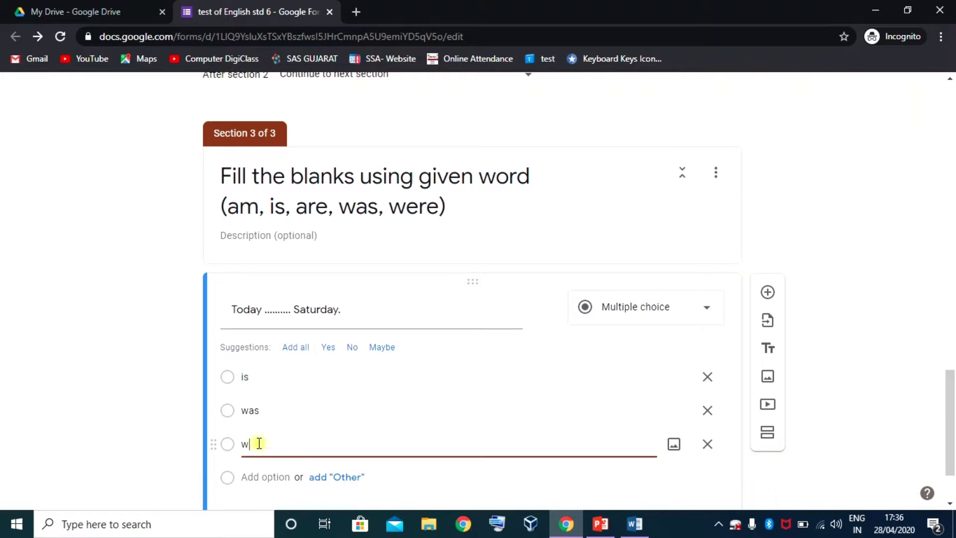
type("ere")
left_click(261, 477)
type("are")
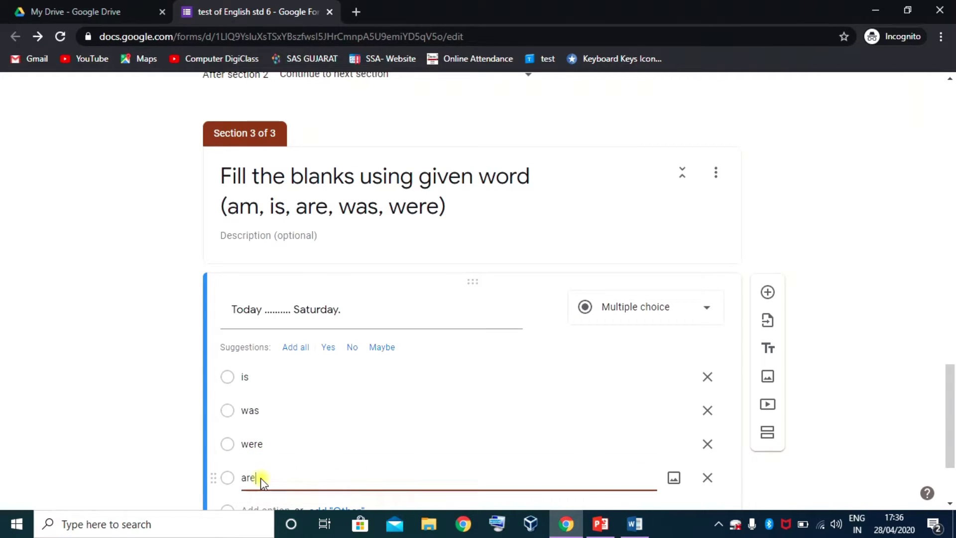
left_click(209, 418)
scroll(414, 406, "down", 3)
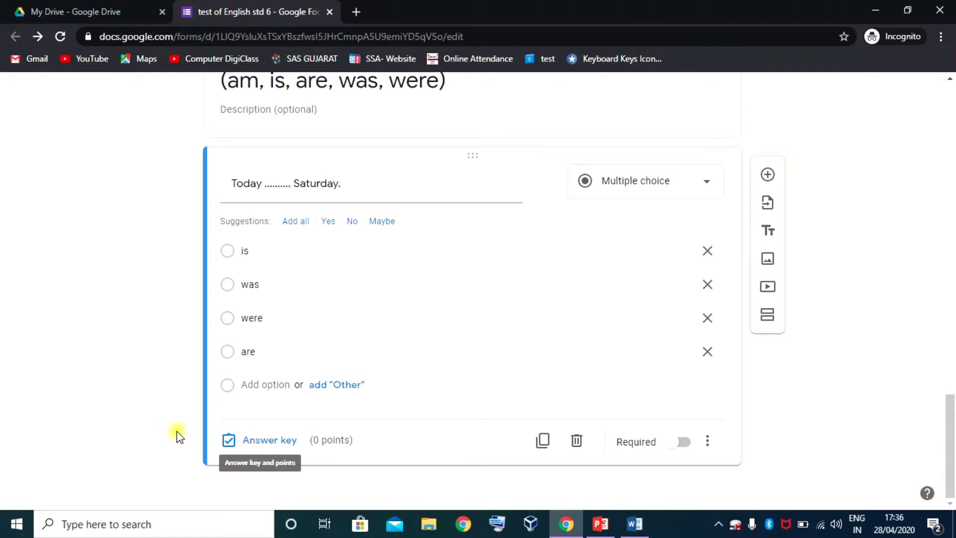
- Mark 'is' as the 1-point correct answer for the Saturday question, then duplicate it
left_click(269, 441)
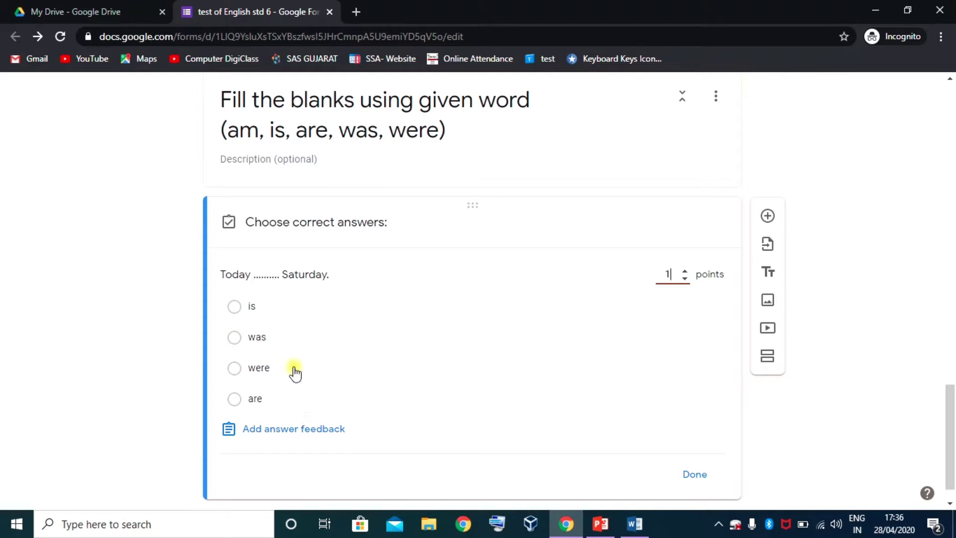
left_click(235, 310)
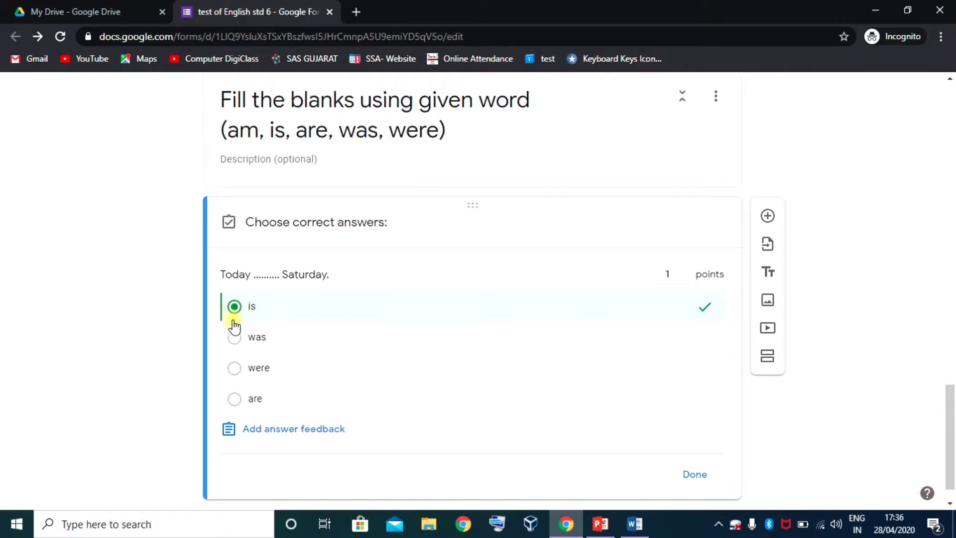
left_click(693, 475)
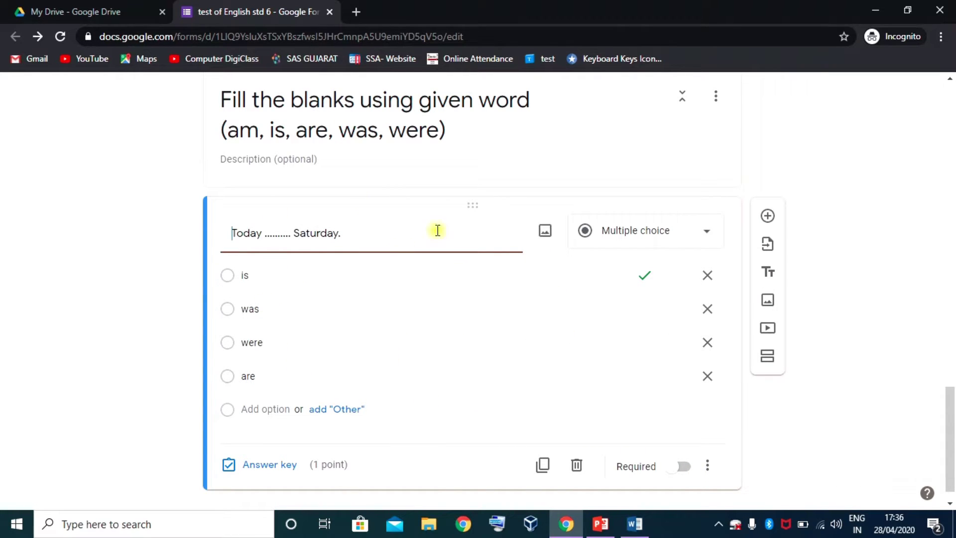
scroll(428, 364, "down", 1)
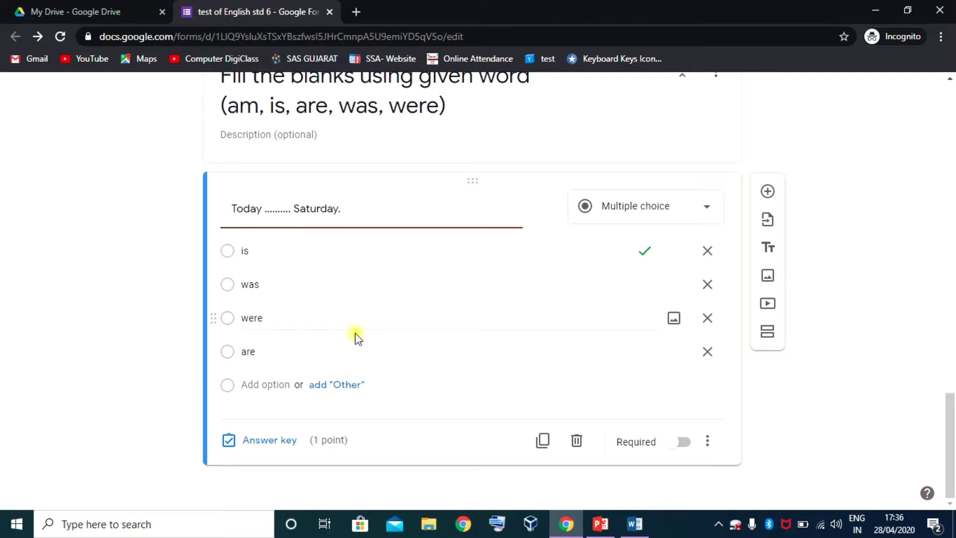
left_click(542, 440)
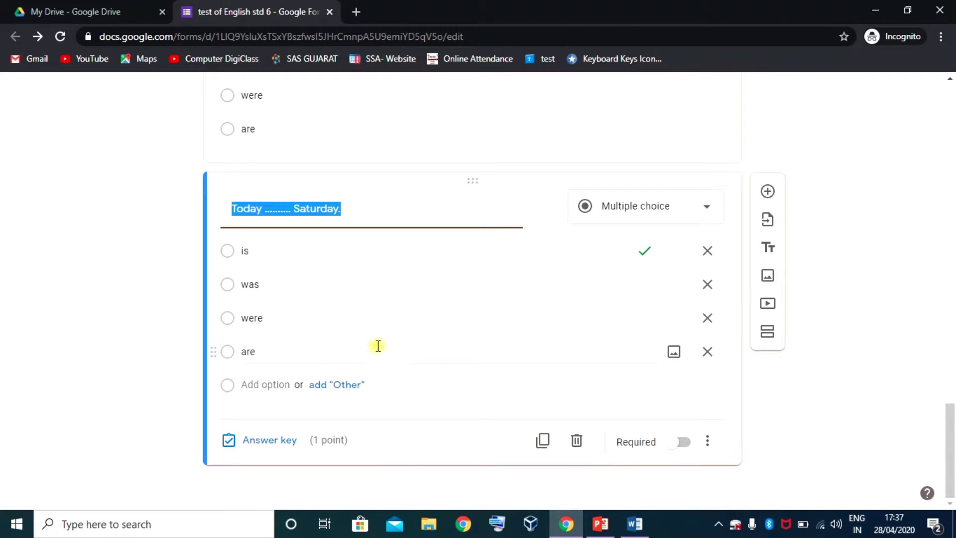
- Reword the copy to 'Yesterday .................... Friday.' with 'was' as correct answer, then duplicate it
type("Yesterday .................... Friday.")
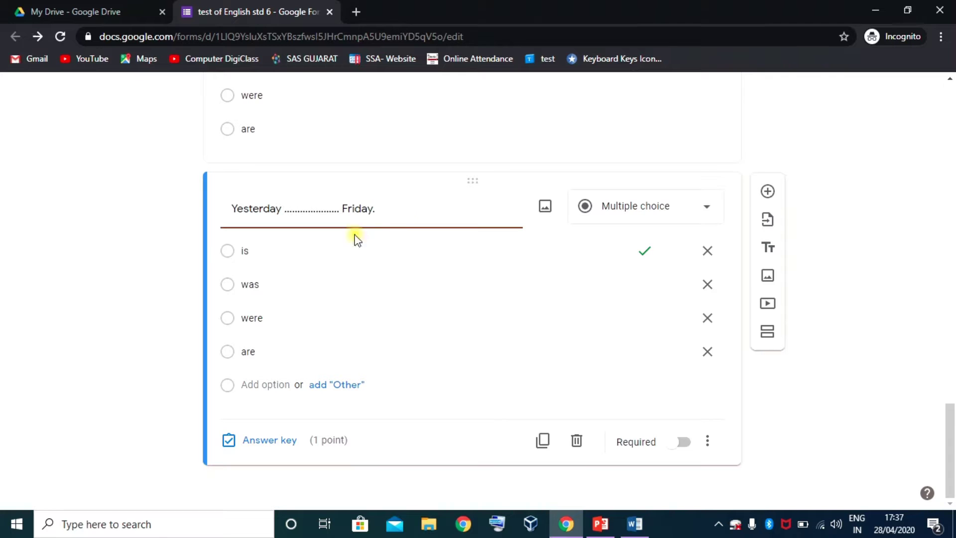
left_click(269, 442)
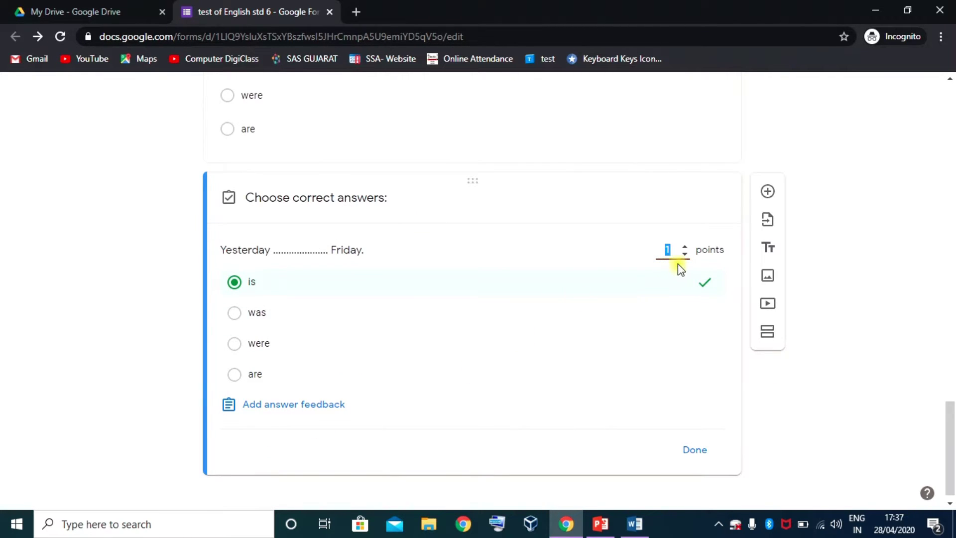
left_click(236, 283)
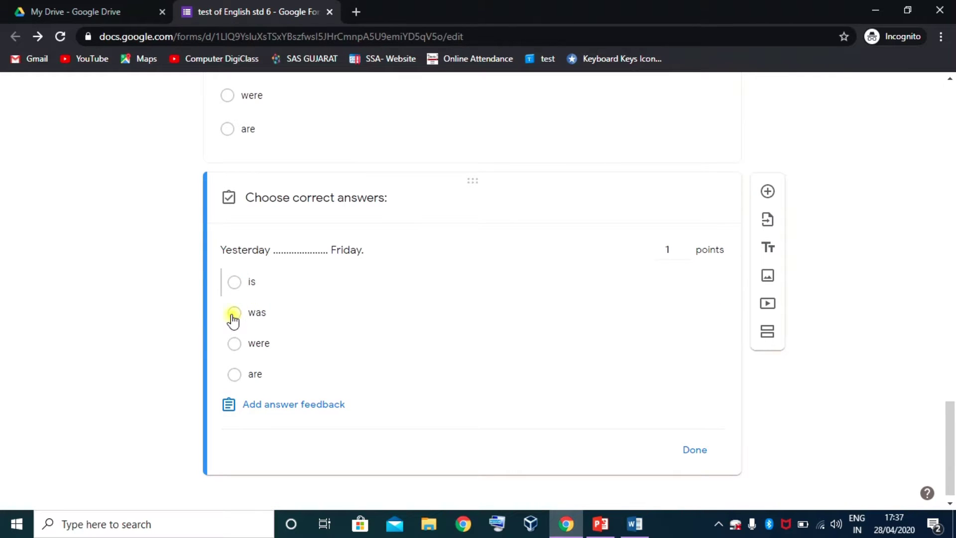
left_click(233, 314)
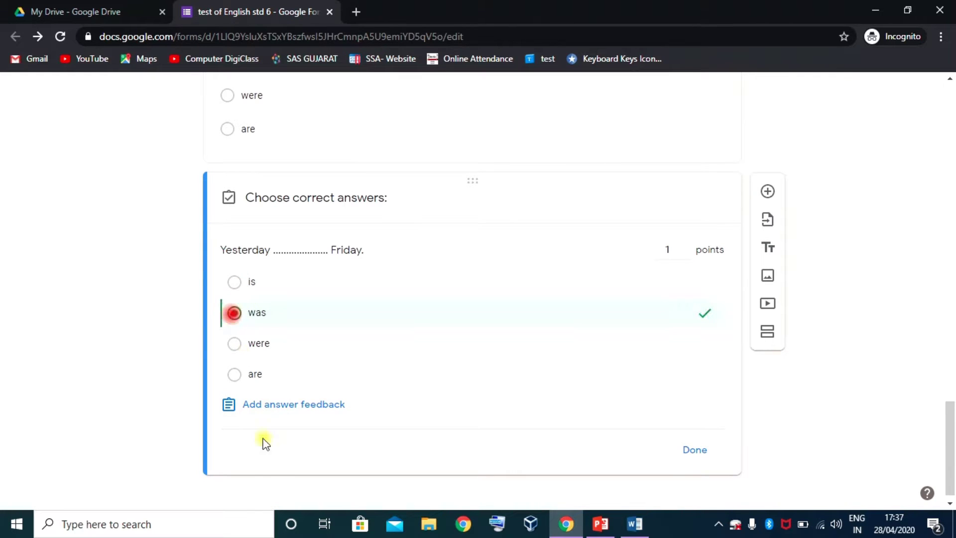
left_click(692, 450)
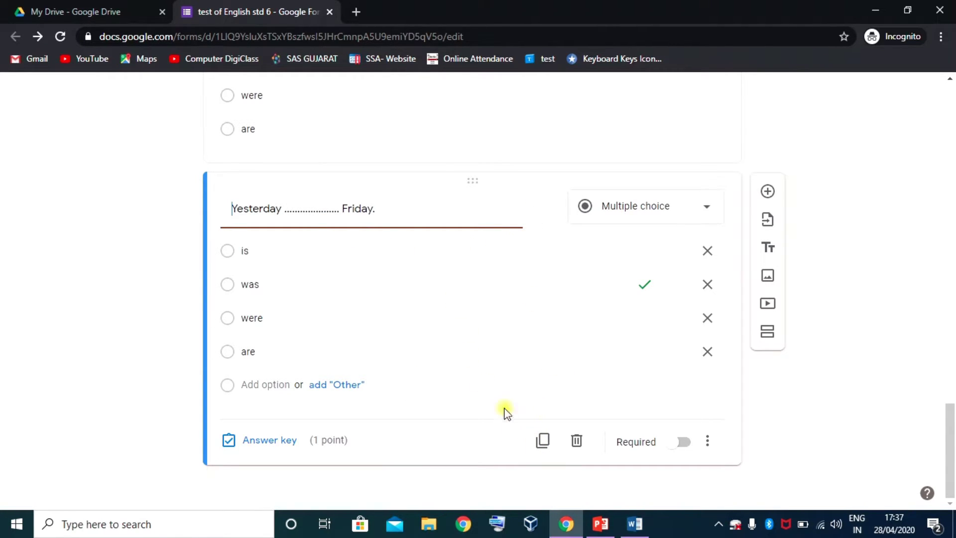
left_click(543, 441)
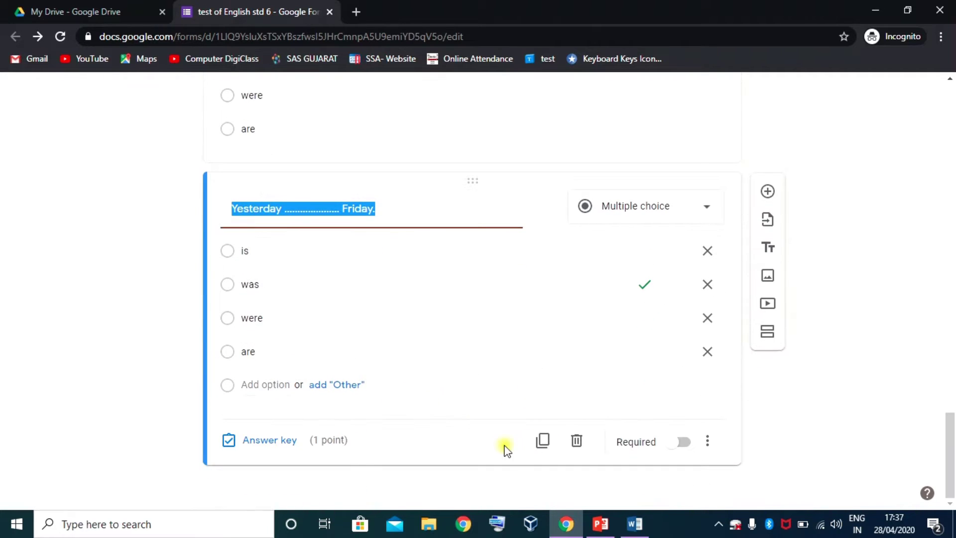
- Change the copy to the 'My friends ........ here today' sentence and its first choice to am
type("My friends ...................... here today")
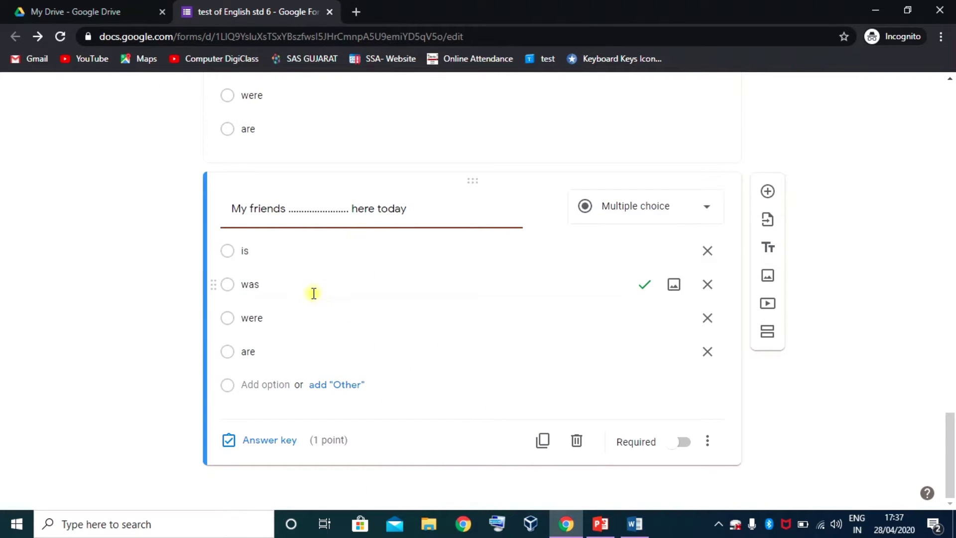
left_click(276, 251)
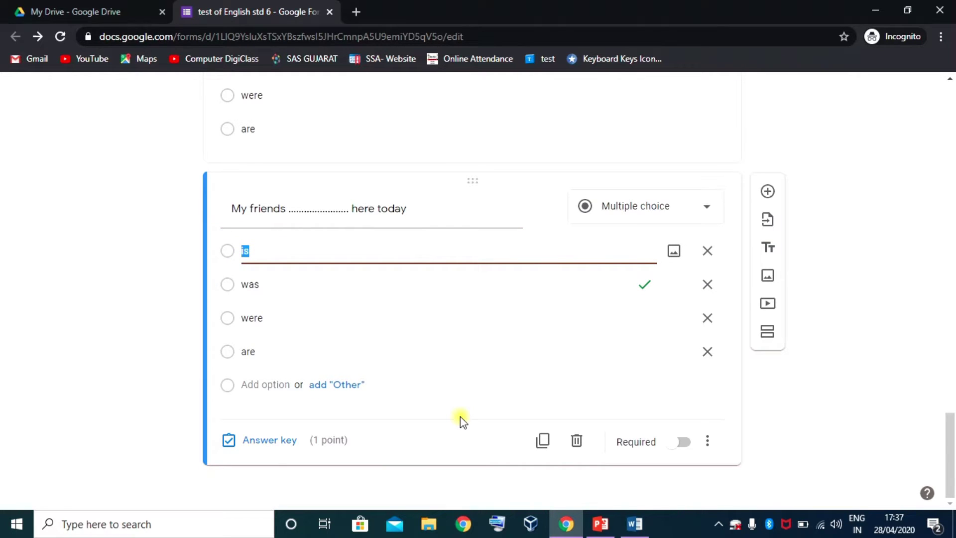
type("am")
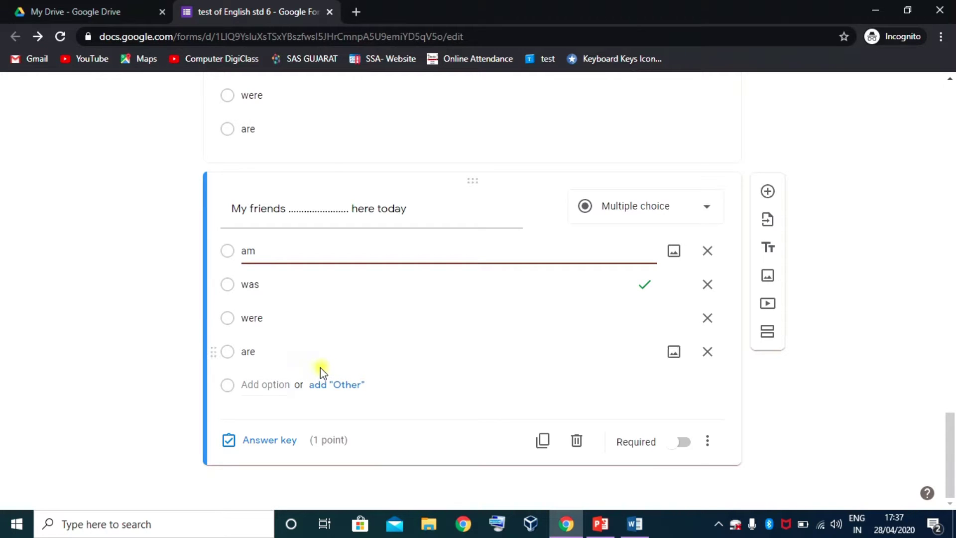
- Make 'are' the correct answer in place of 'was'
left_click(260, 442)
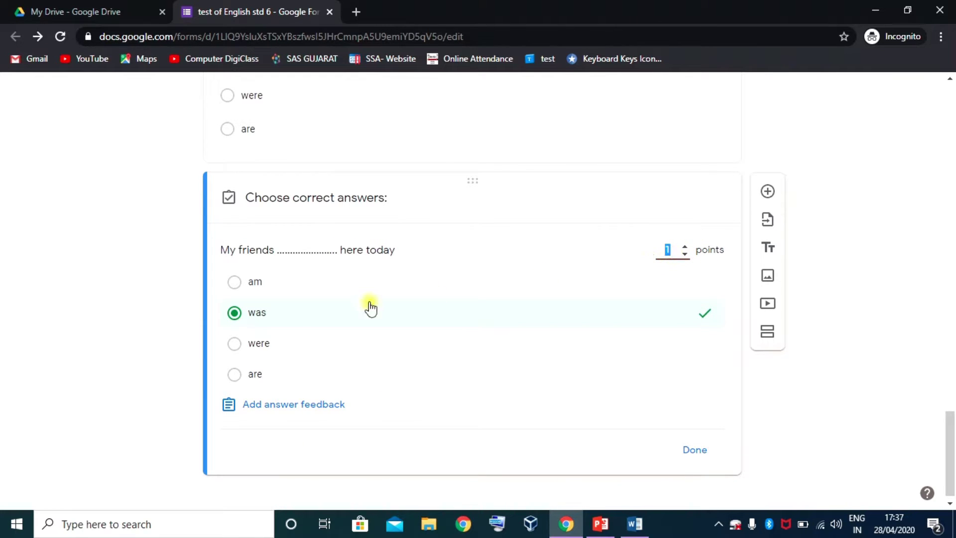
left_click(252, 313)
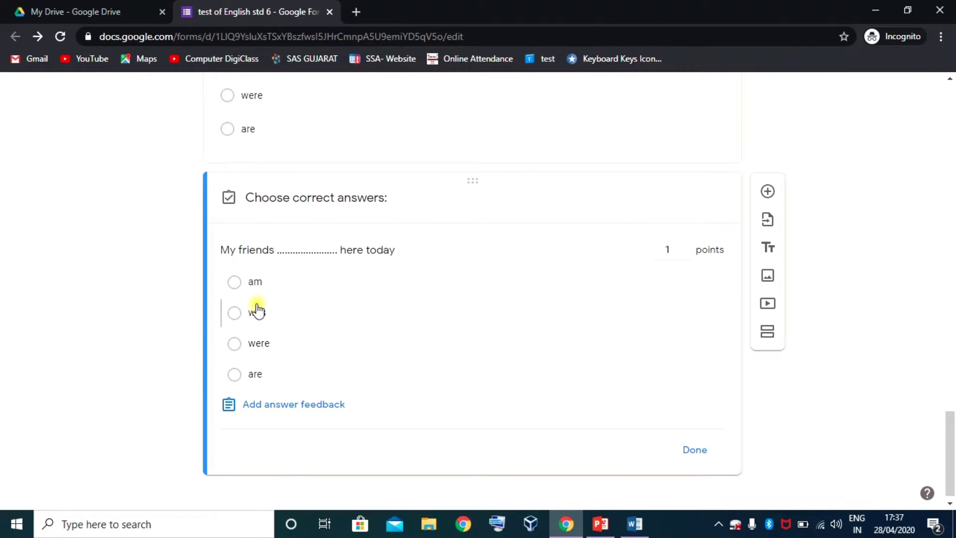
left_click(244, 375)
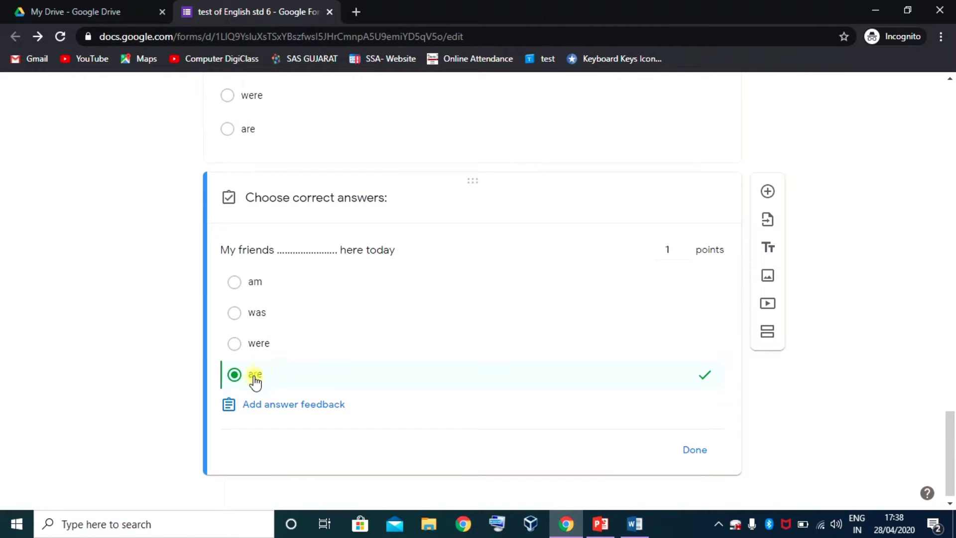
left_click(697, 450)
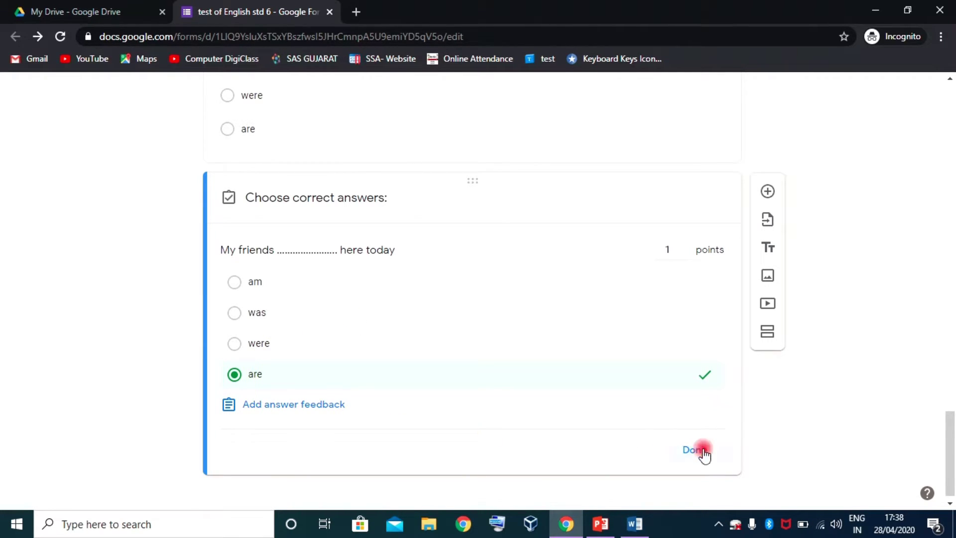
scroll(455, 389, "up", 10)
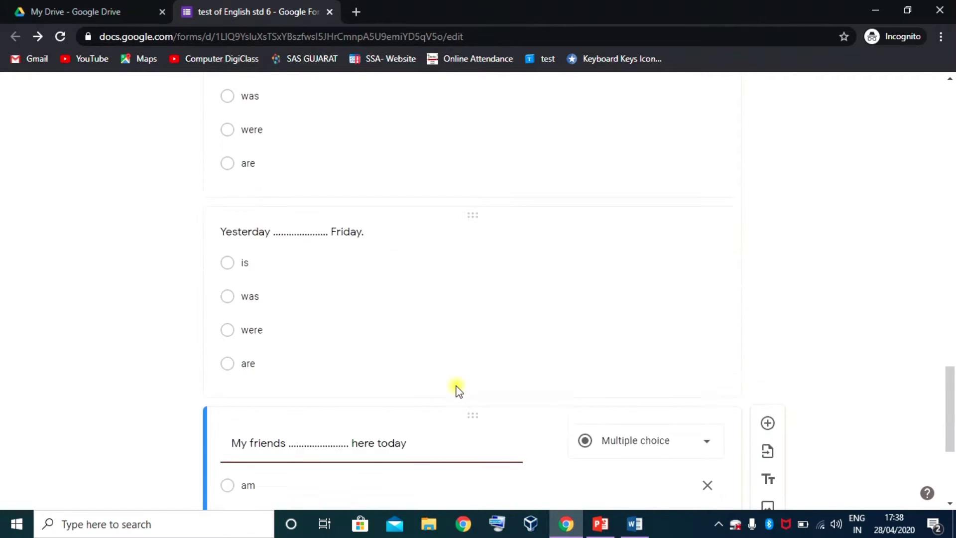
scroll(457, 388, "down", 10)
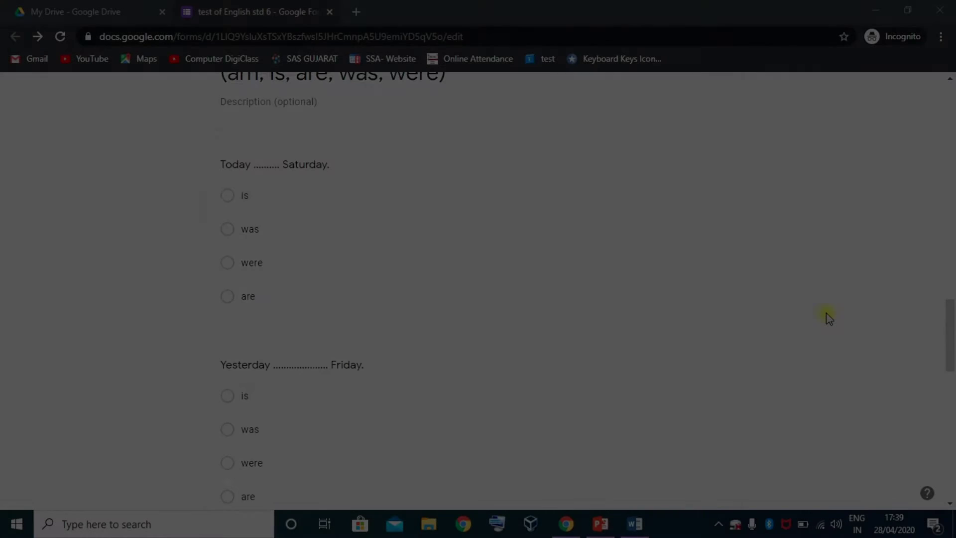
scroll(826, 312, "up", 5)
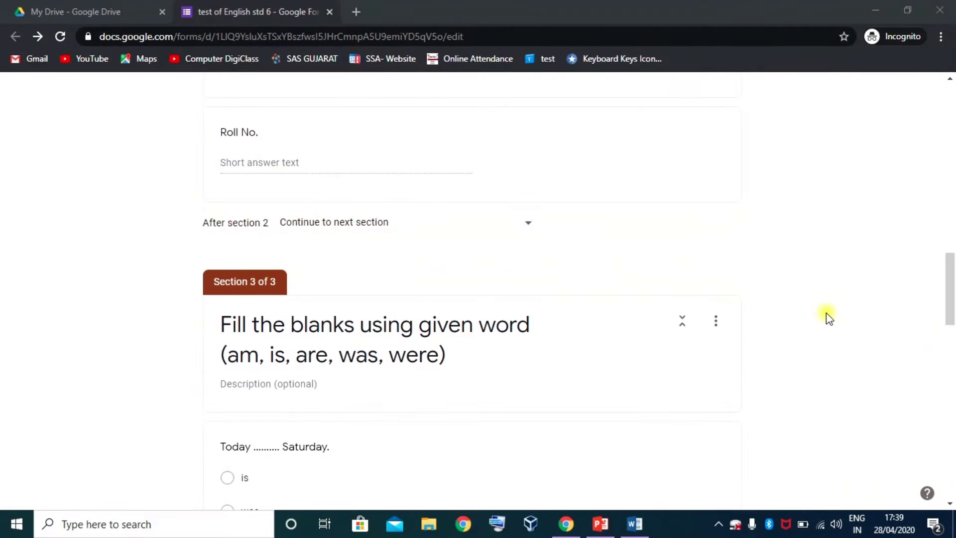
- Make the 'Today … Saturday' and 'Yesterday … Friday' questions required
scroll(807, 322, "down", 8)
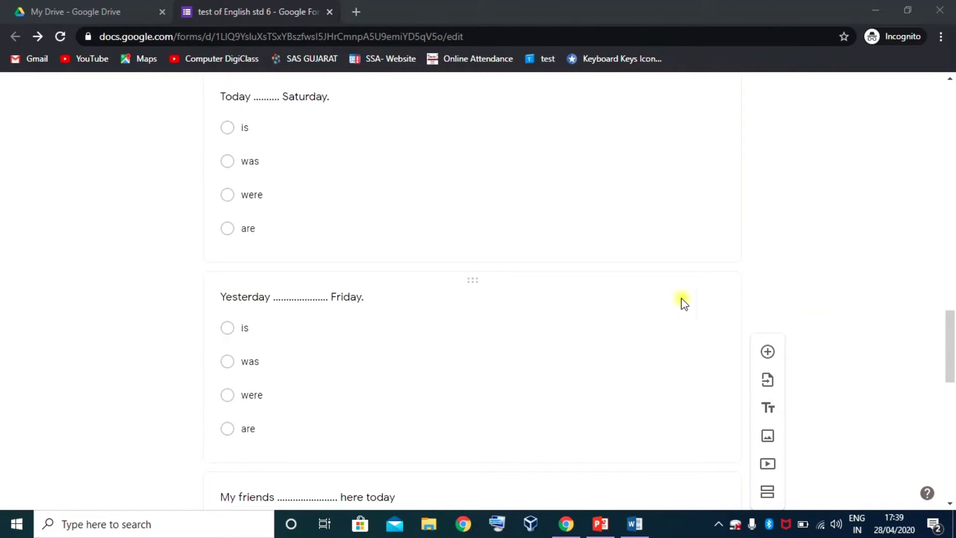
scroll(463, 263, "up", 4)
left_click(319, 390)
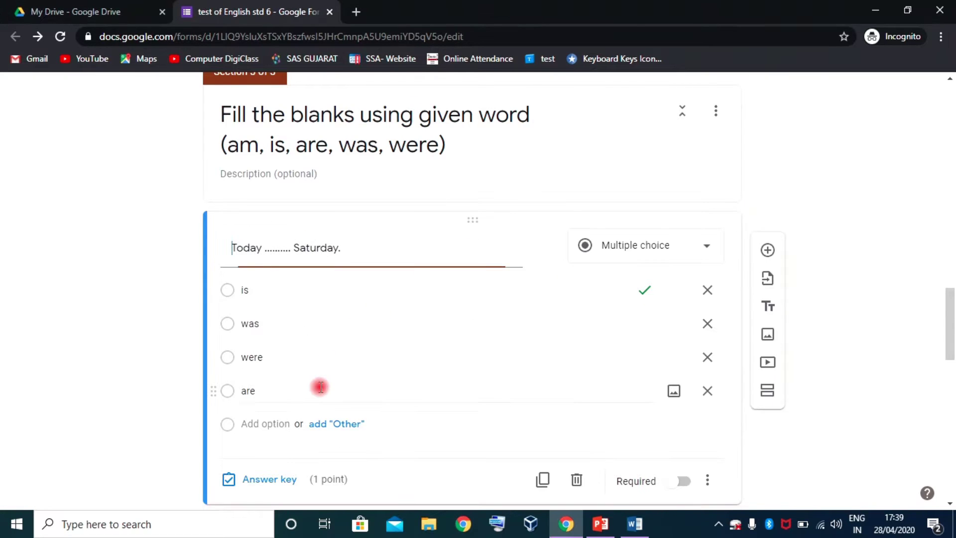
scroll(452, 358, "down", 4)
left_click(684, 271)
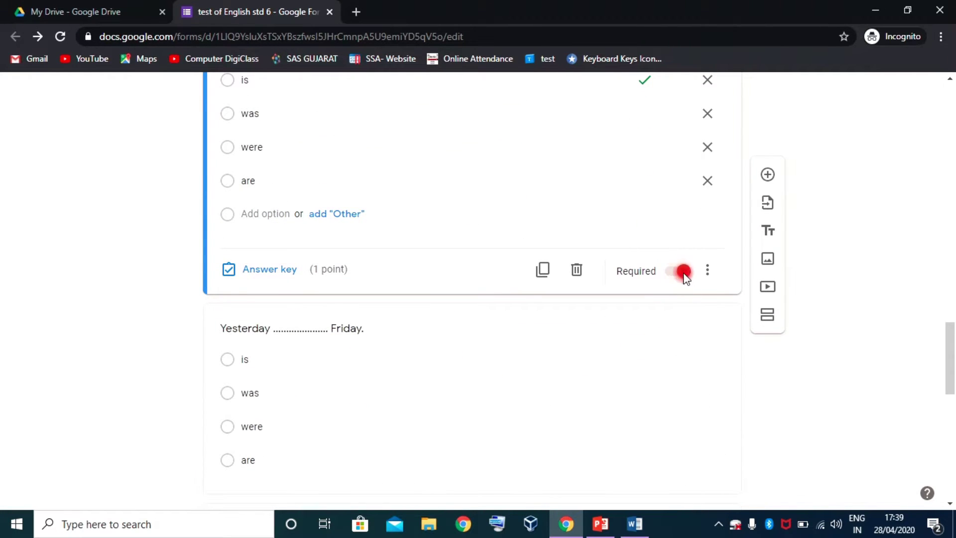
scroll(657, 309, "up", 1)
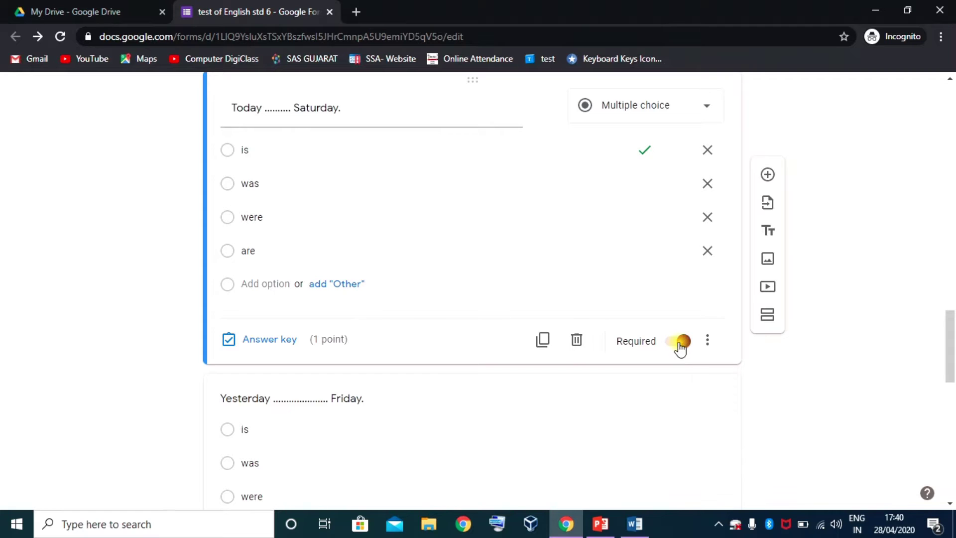
scroll(679, 346, "down", 7)
left_click(596, 206)
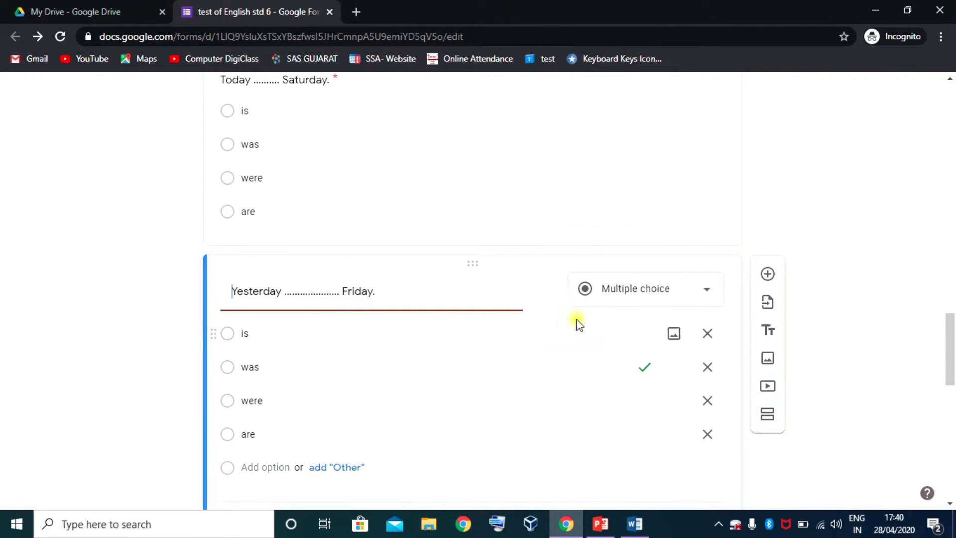
scroll(578, 339, "down", 1)
left_click(683, 455)
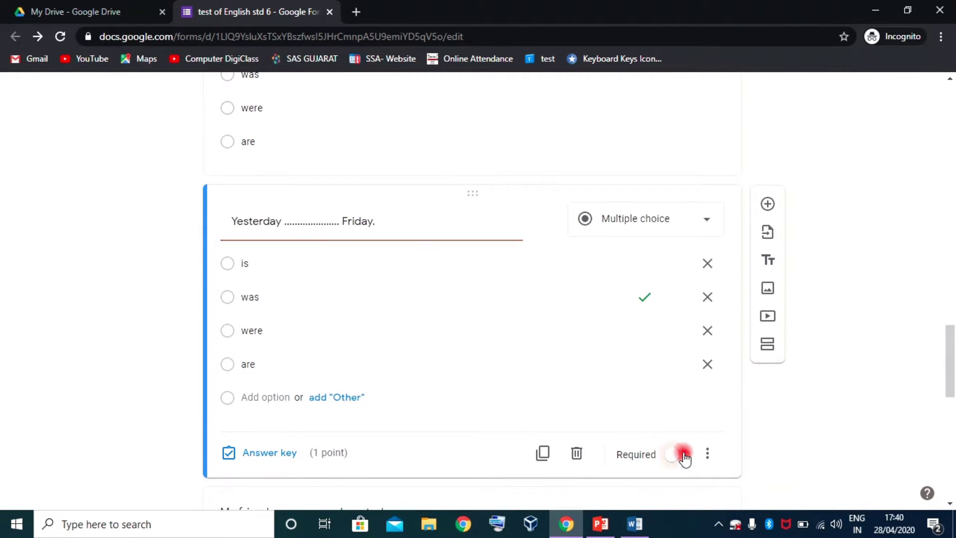
- Make the 'My friends', 'This week we' and 'Last week we' questions required
scroll(589, 416, "down", 8)
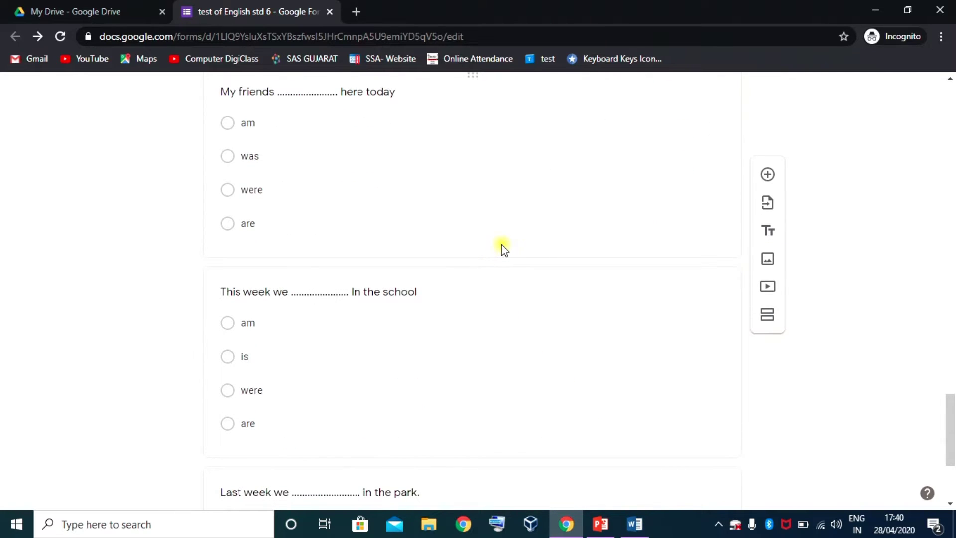
left_click(500, 245)
scroll(647, 378, "down", 3)
left_click(680, 389)
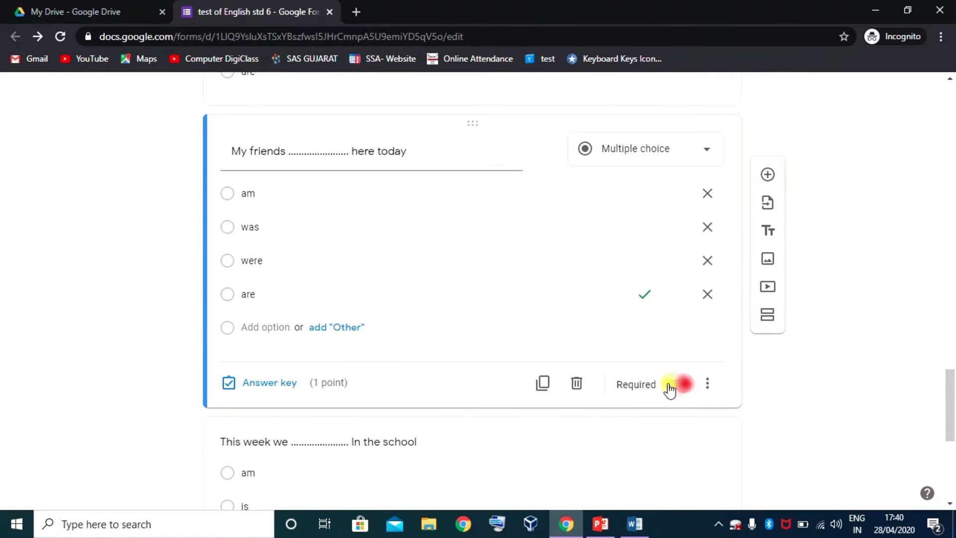
scroll(487, 373, "down", 7)
left_click(507, 238)
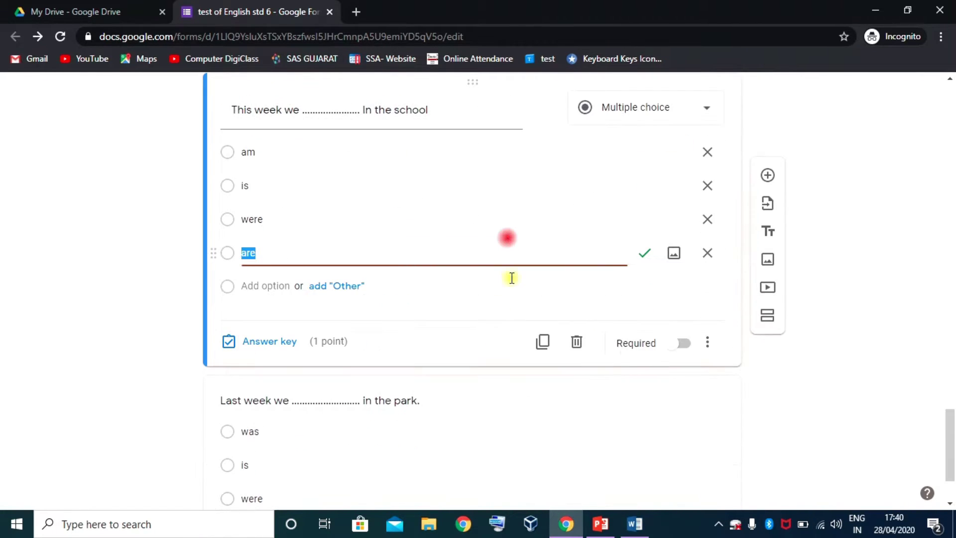
left_click(683, 343)
scroll(564, 337, "down", 2)
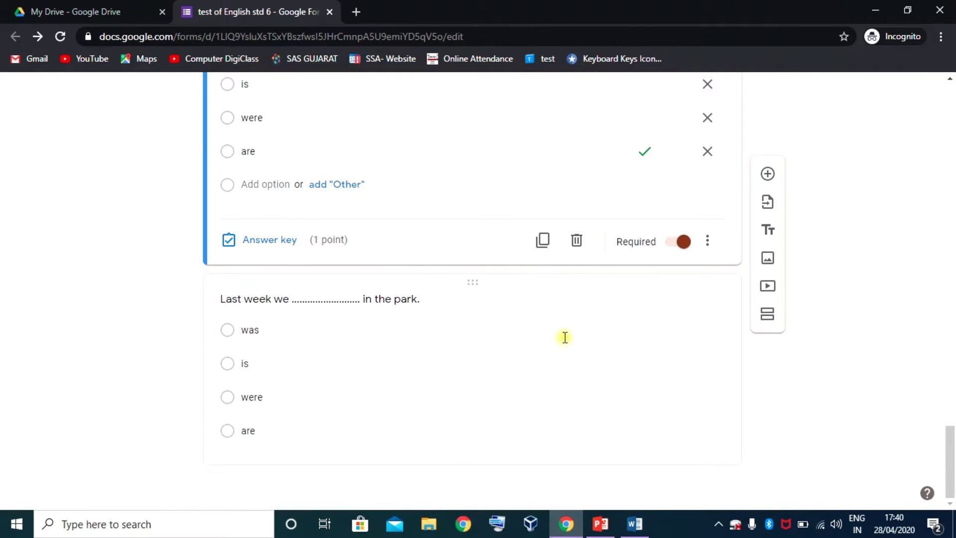
left_click(407, 431)
left_click(686, 443)
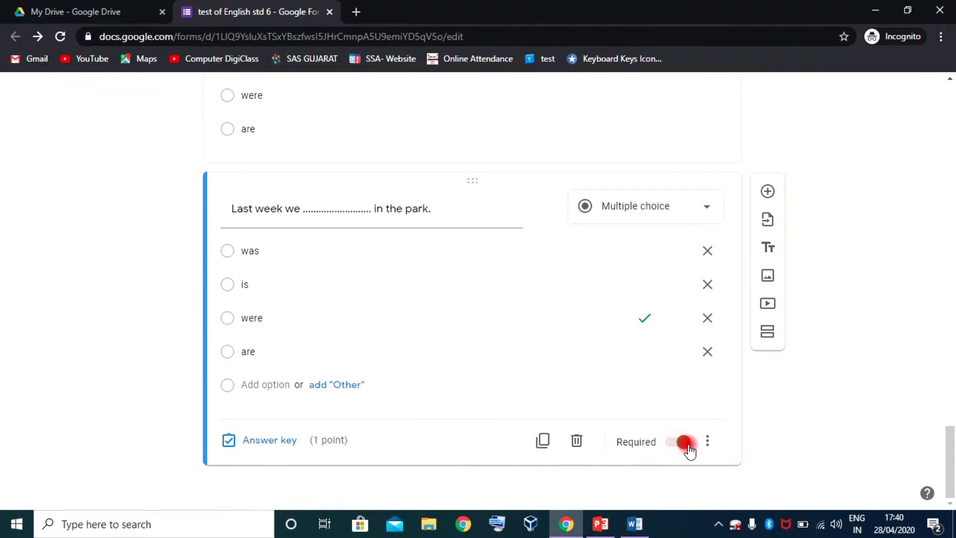
scroll(681, 432, "up", 15)
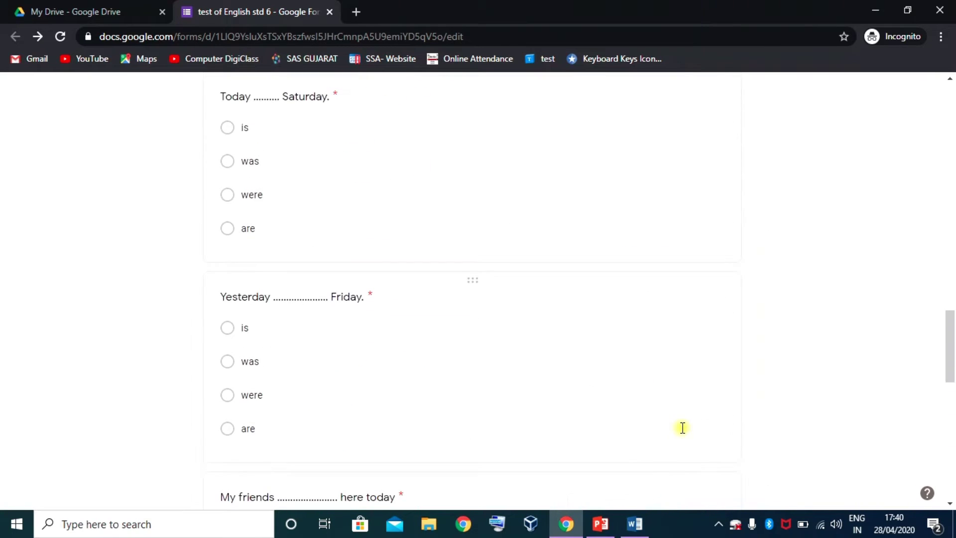
scroll(681, 431, "up", 4)
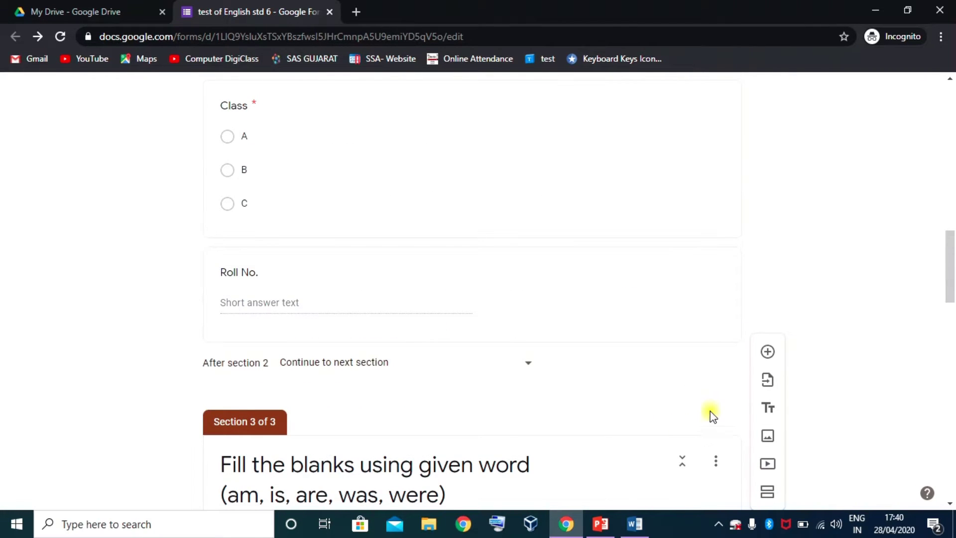
scroll(601, 376, "down", 14)
scroll(601, 376, "down", 10)
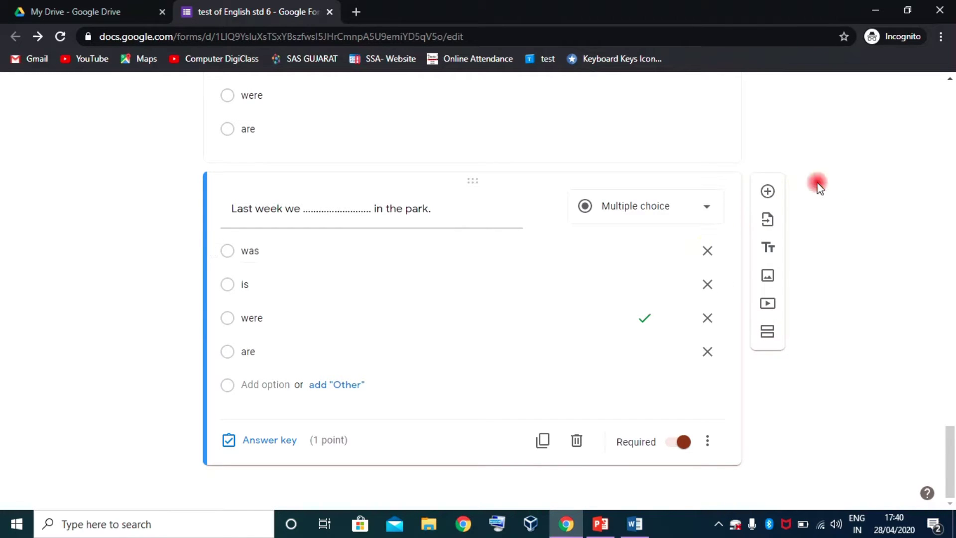
scroll(590, 294, "up", 20)
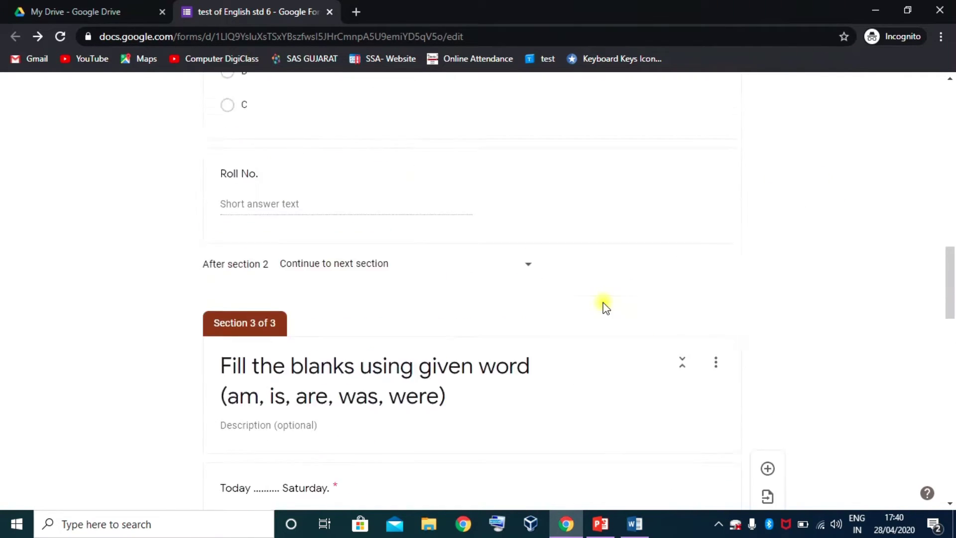
- Preview the quiz as a student, then bring up the editor's More options menu
scroll(587, 306, "up", 8)
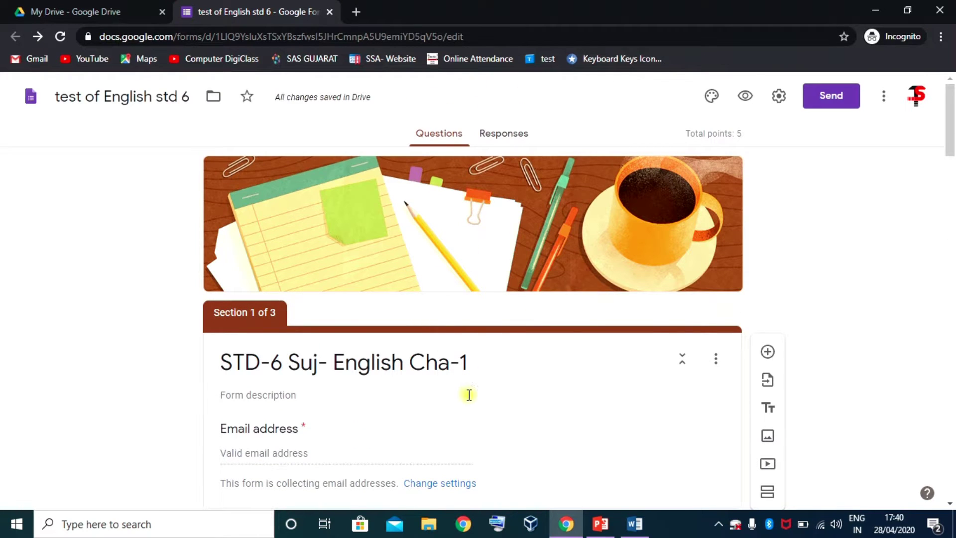
left_click(745, 98)
left_click(884, 98)
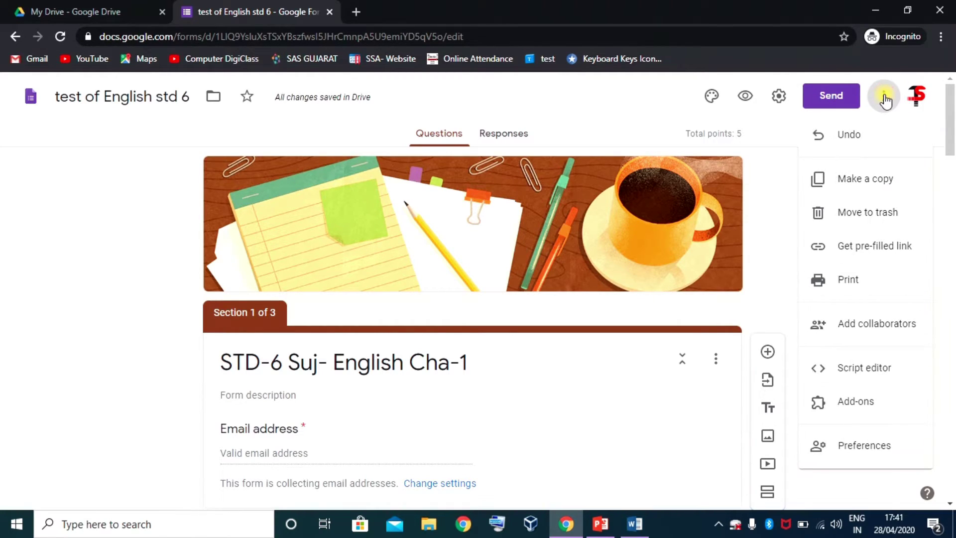
- Find Certify'em in the add-on marketplace and install it, granting permission
left_click(861, 405)
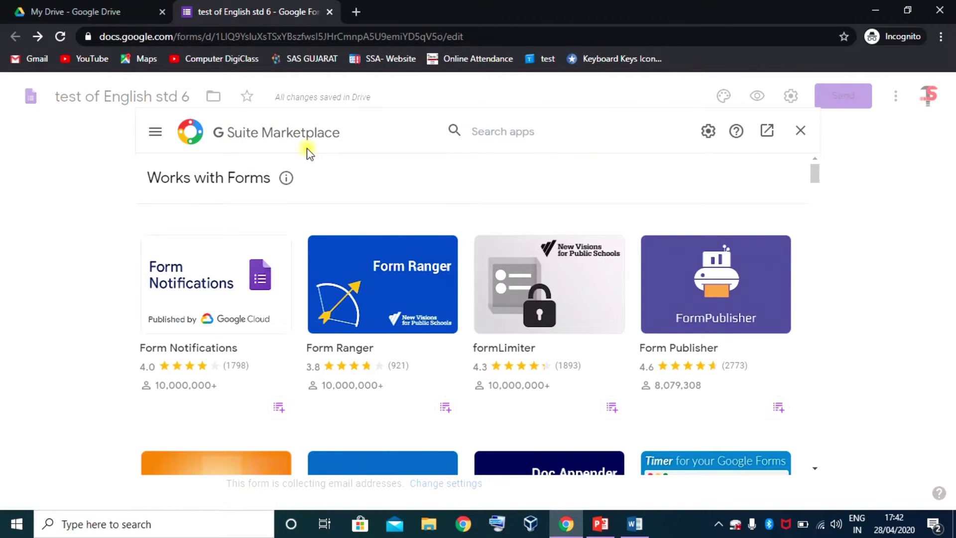
left_click(486, 133)
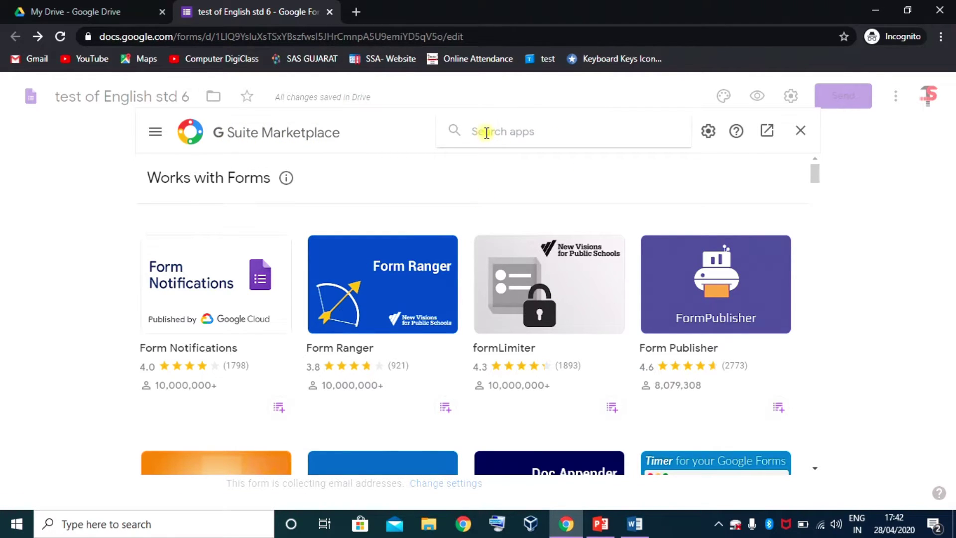
type("cert")
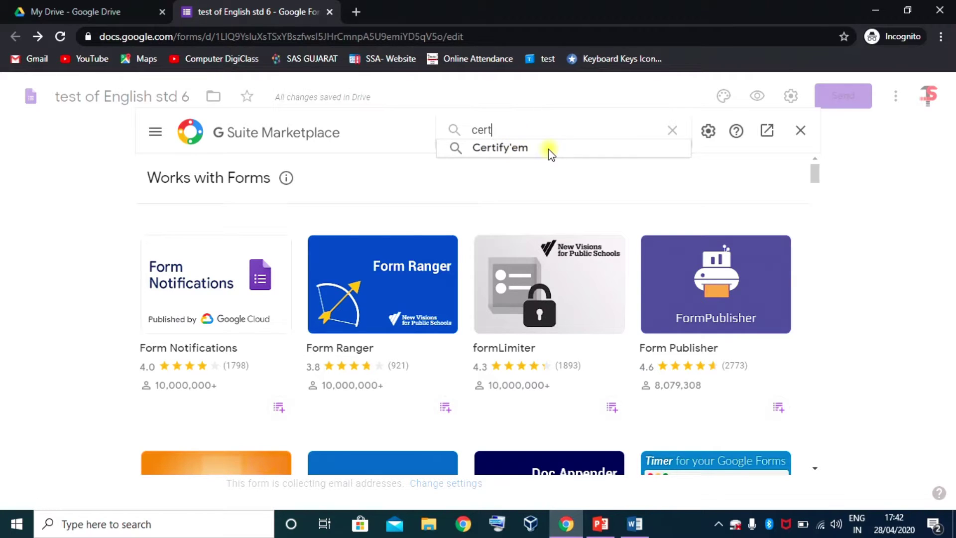
left_click(517, 149)
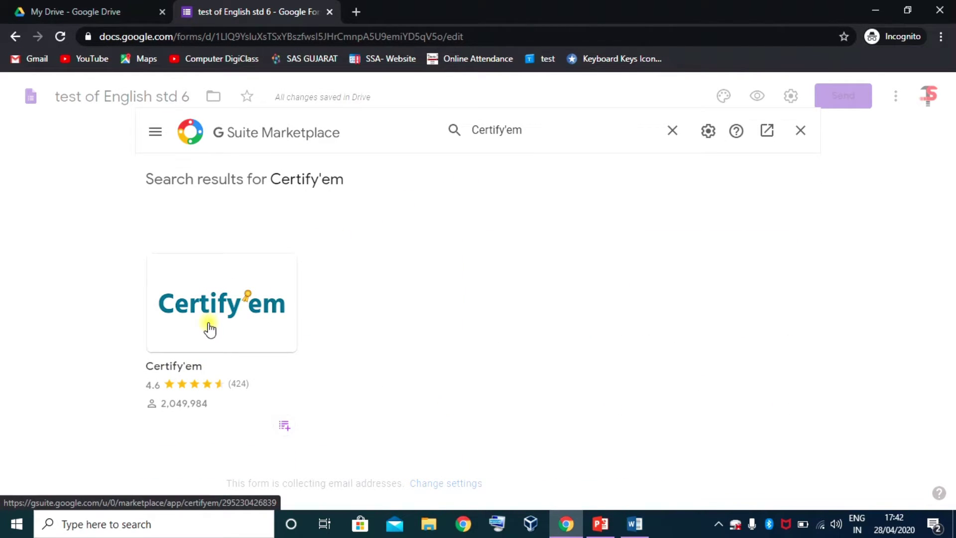
left_click(222, 307)
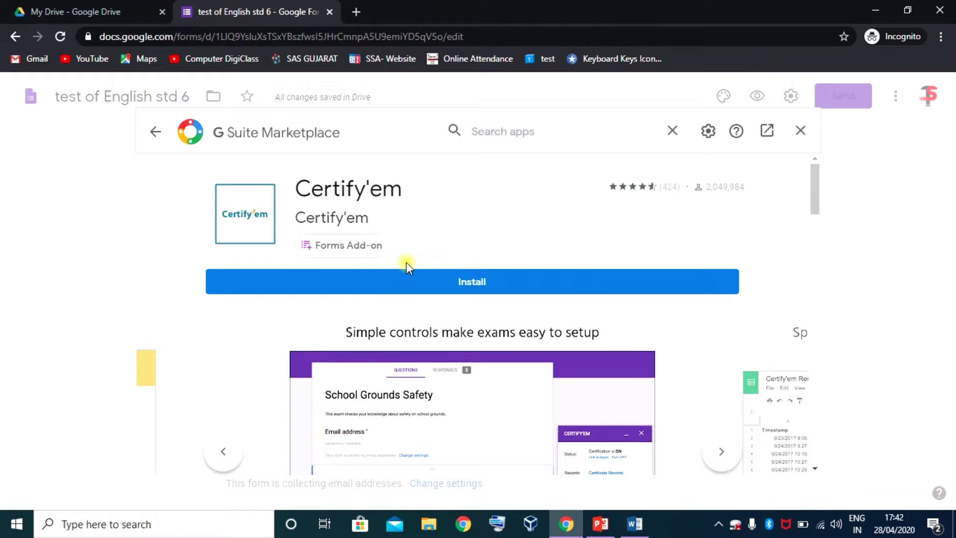
left_click(472, 287)
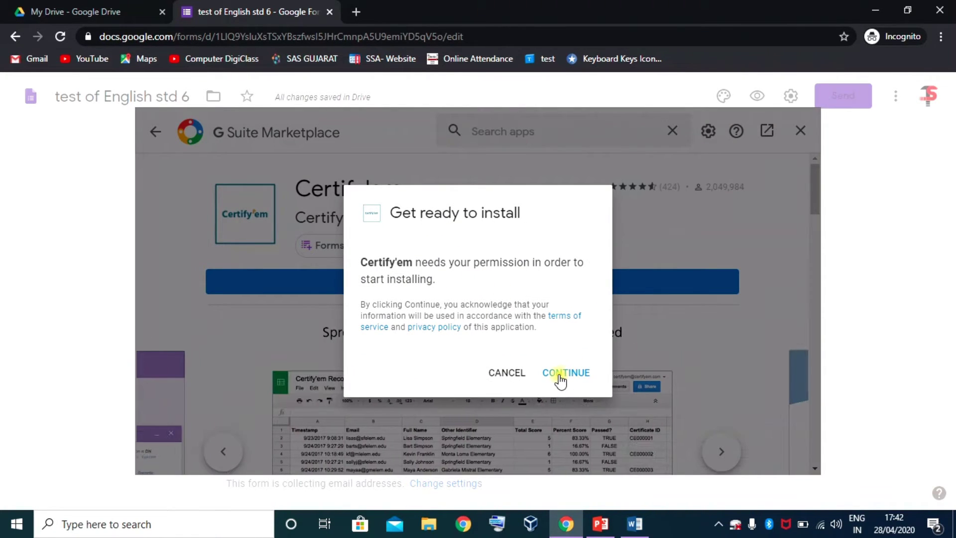
left_click(559, 377)
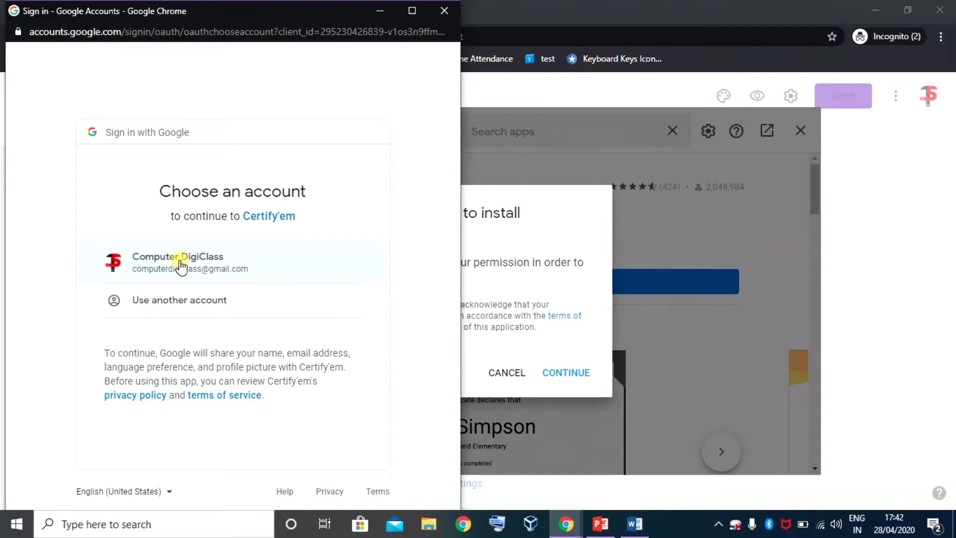
- Sign in with the teacher's Google account and allow Certify'em's requested permissions
left_click(180, 266)
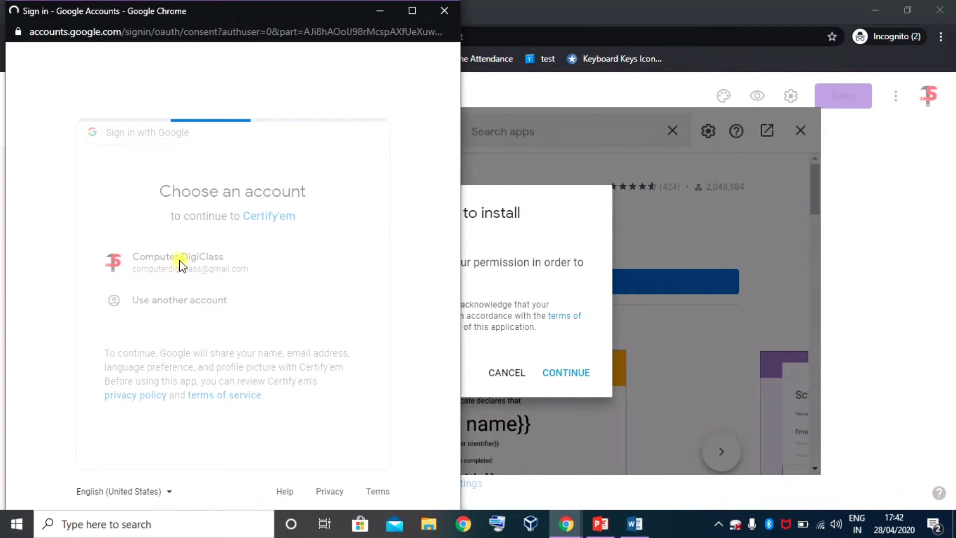
scroll(184, 265, "down", 7)
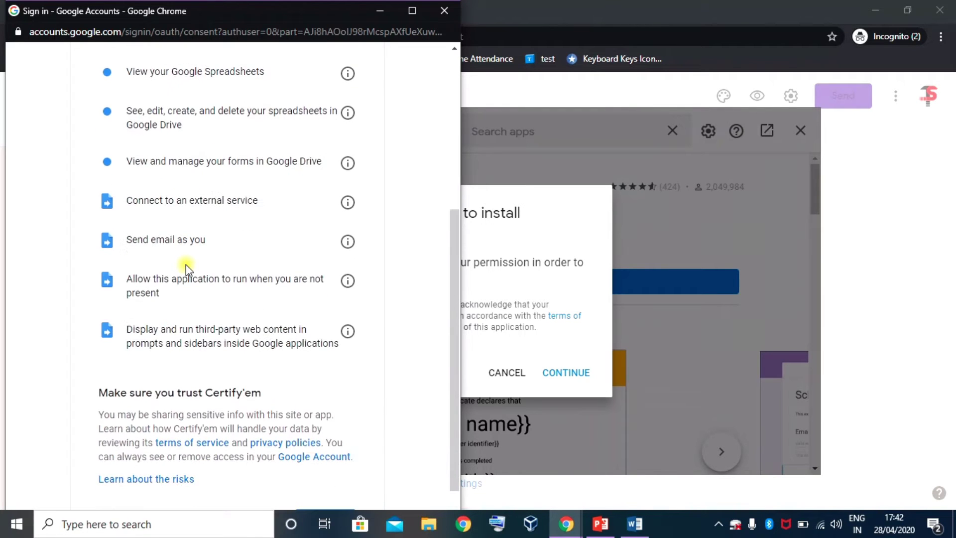
scroll(189, 265, "up", 7)
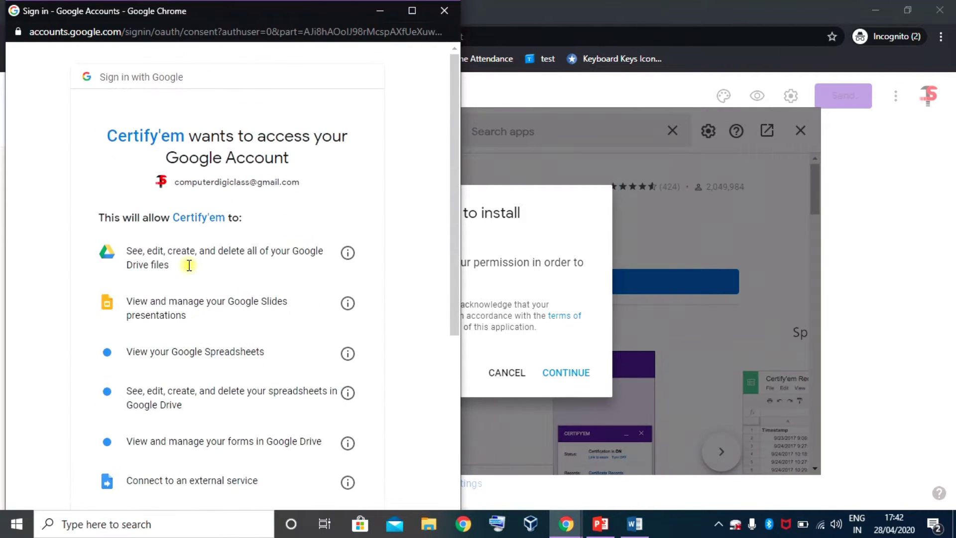
scroll(189, 265, "down", 7)
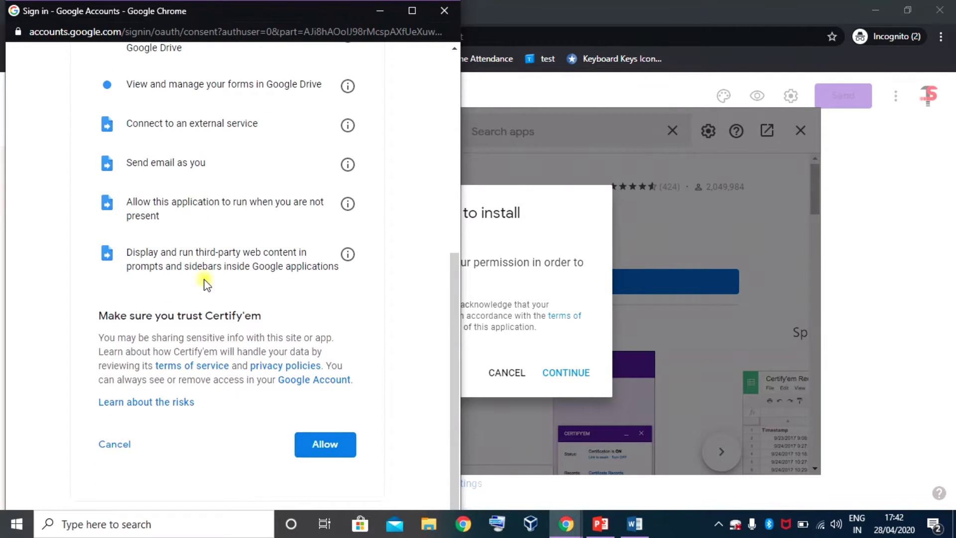
left_click(324, 446)
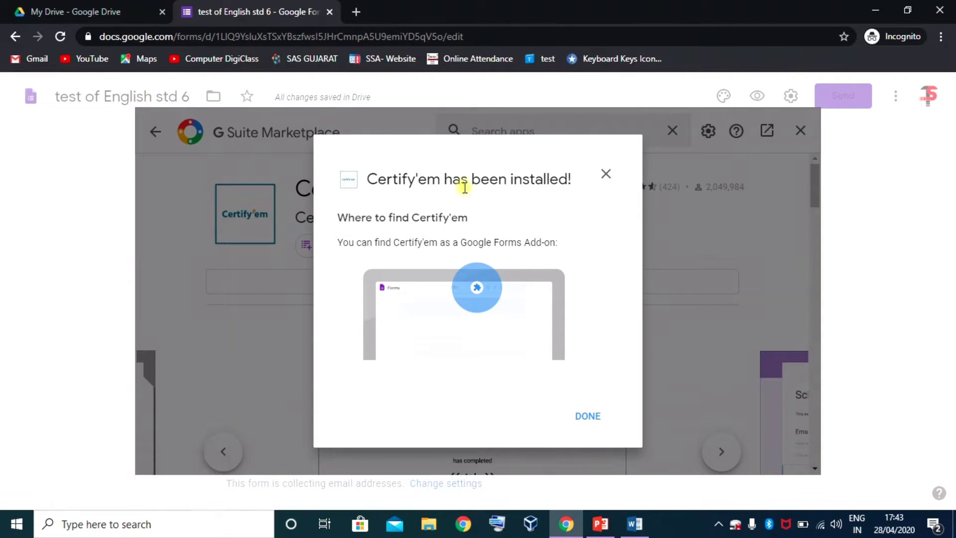
left_click(587, 420)
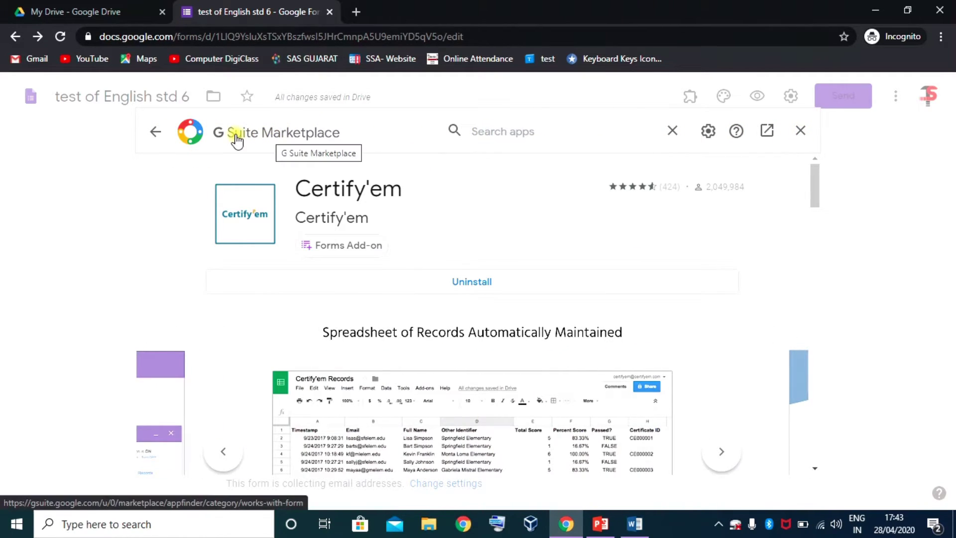
- Close the Marketplace and open the Certify'em controls from the form's Add-ons menu
left_click(801, 129)
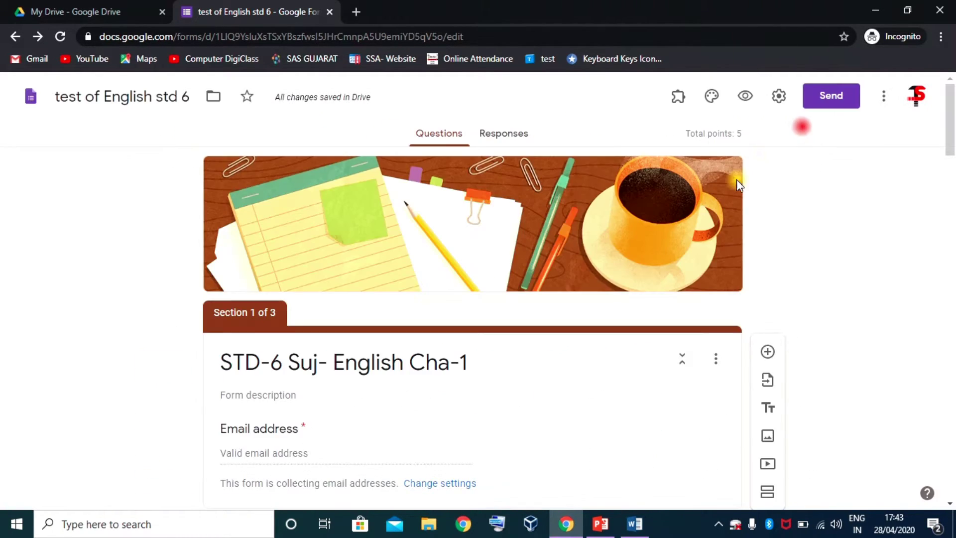
left_click(844, 256)
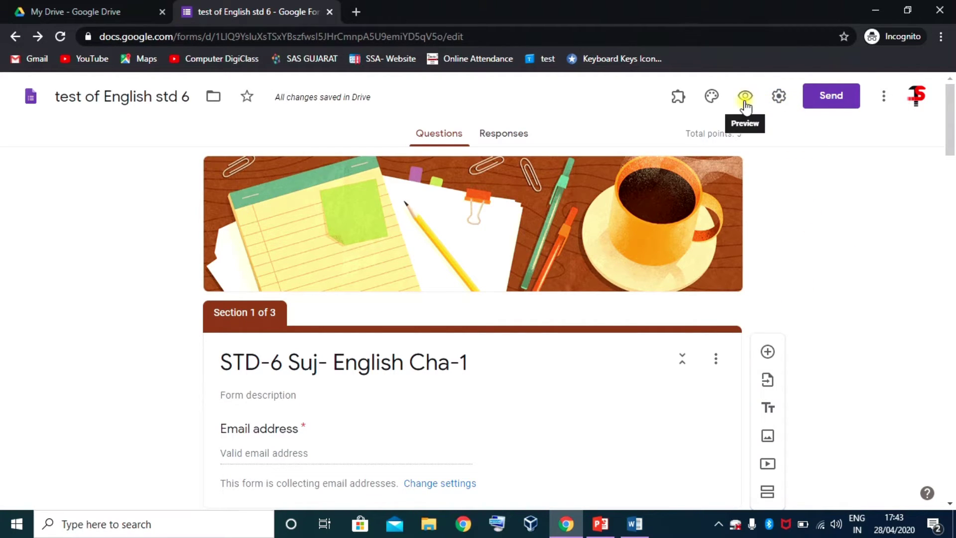
left_click(676, 100)
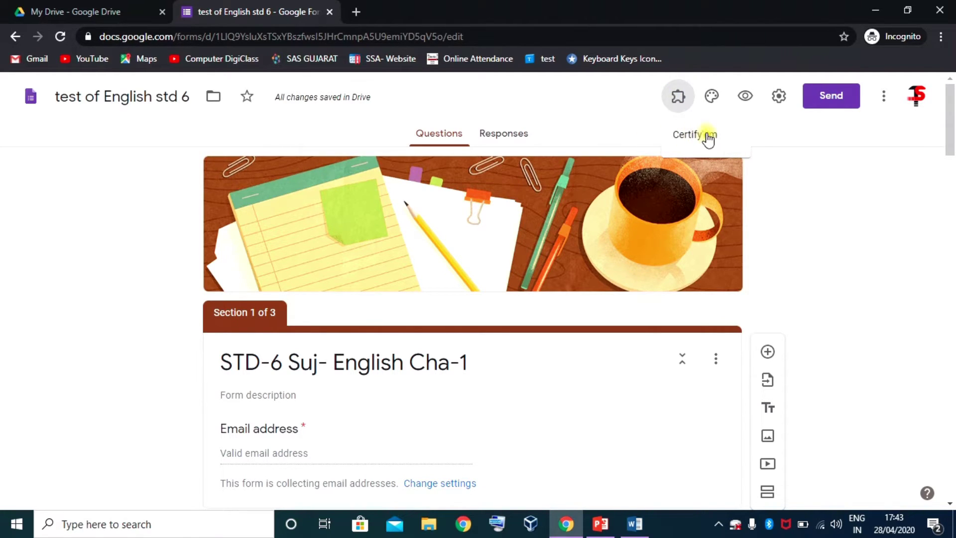
left_click(690, 142)
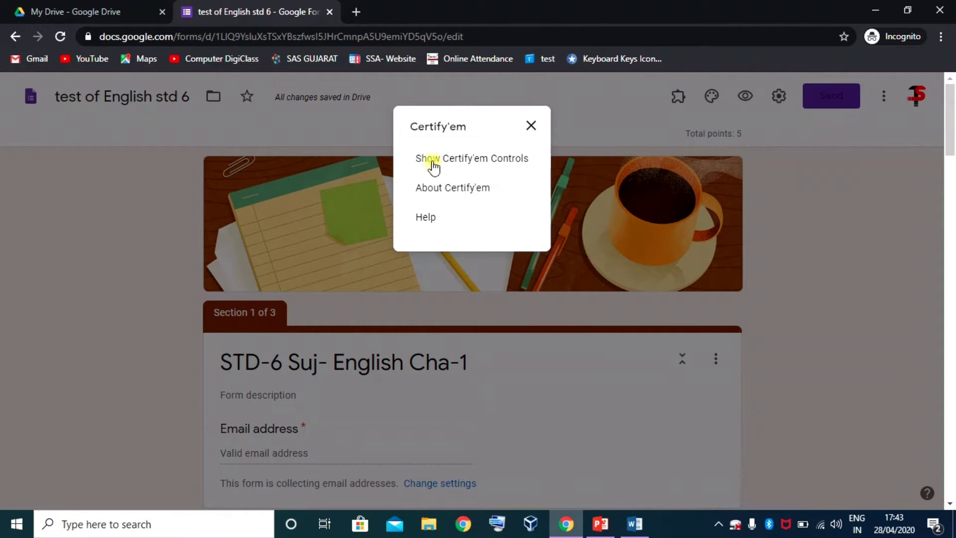
left_click(468, 159)
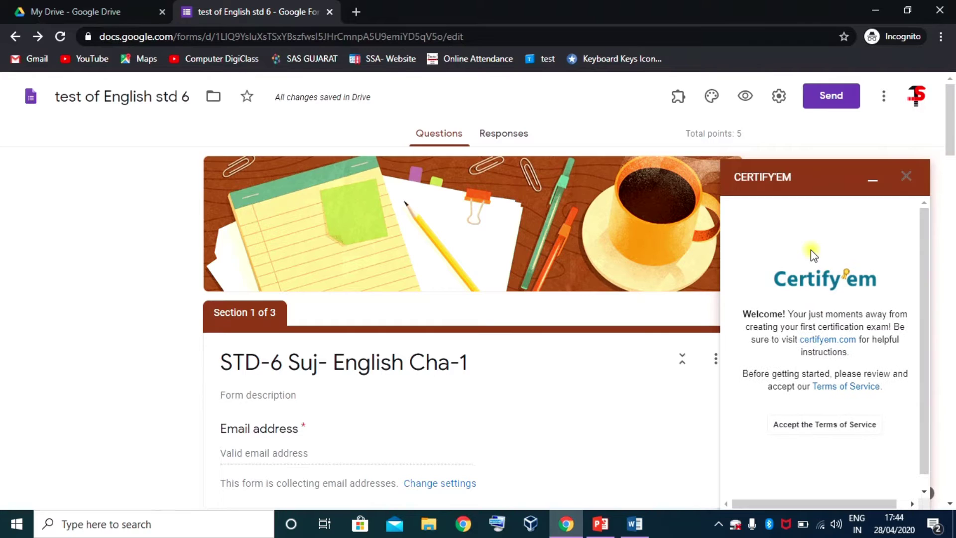
- Accept Certify'em's Terms of Service and turn certification on for the quiz
scroll(827, 301, "down", 1)
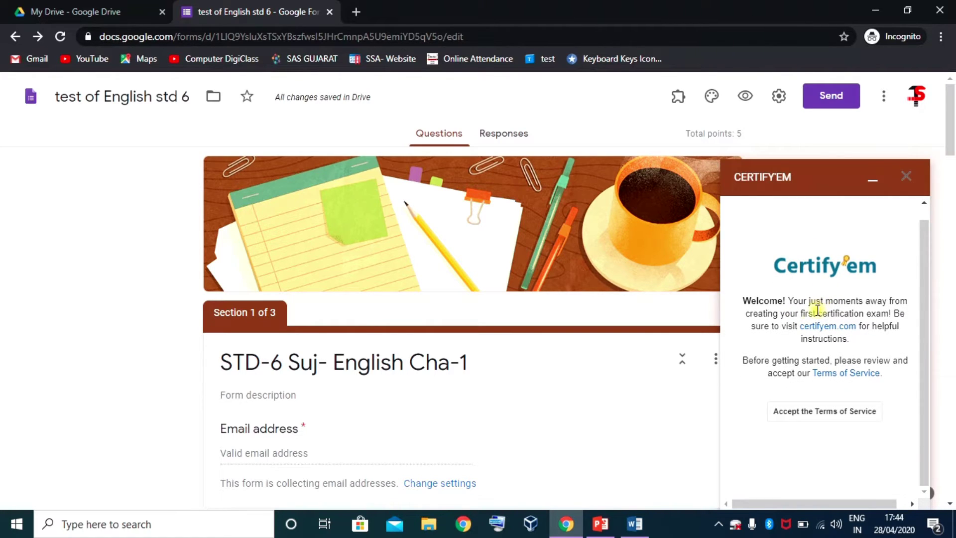
left_click(831, 413)
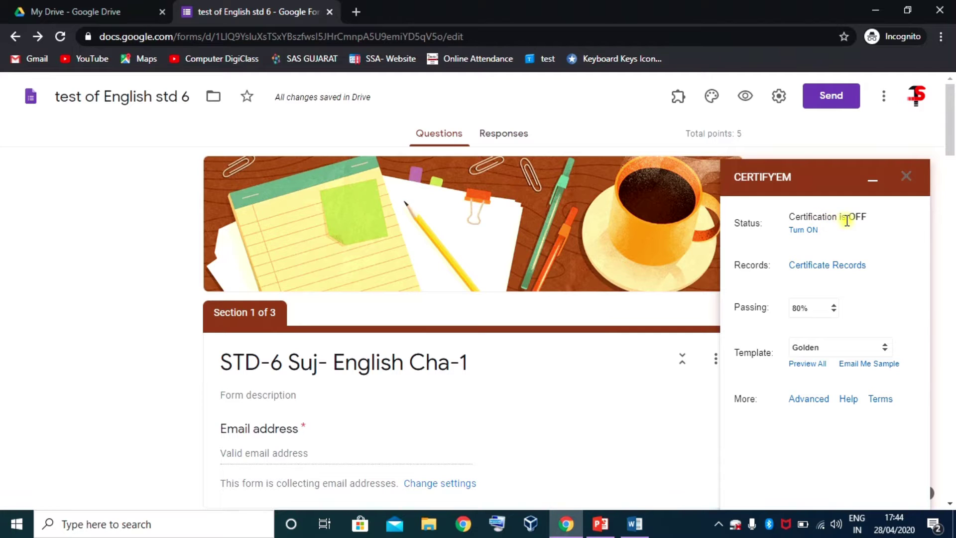
left_click(810, 232)
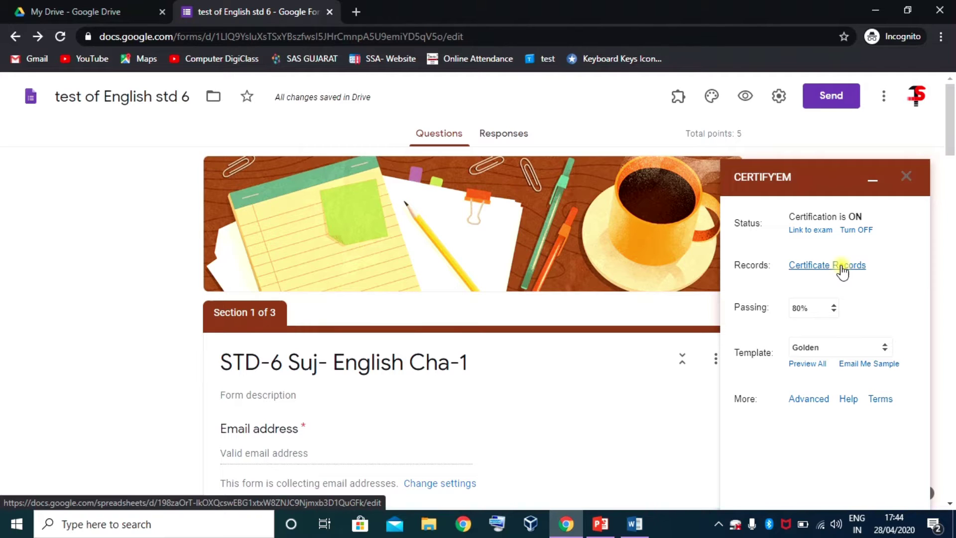
- Set a 40% passing score and the Red Ribbon template, then open Preview All
left_click(834, 309)
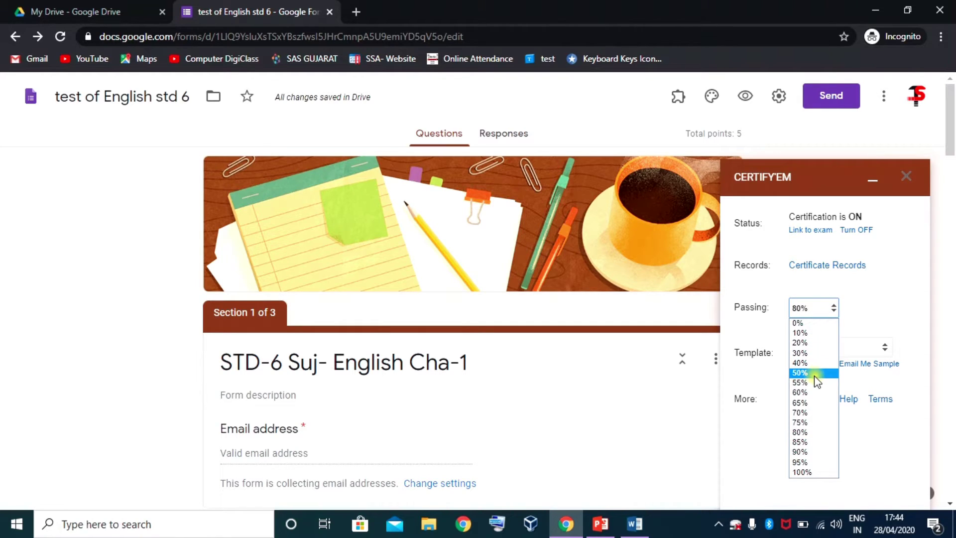
left_click(806, 364)
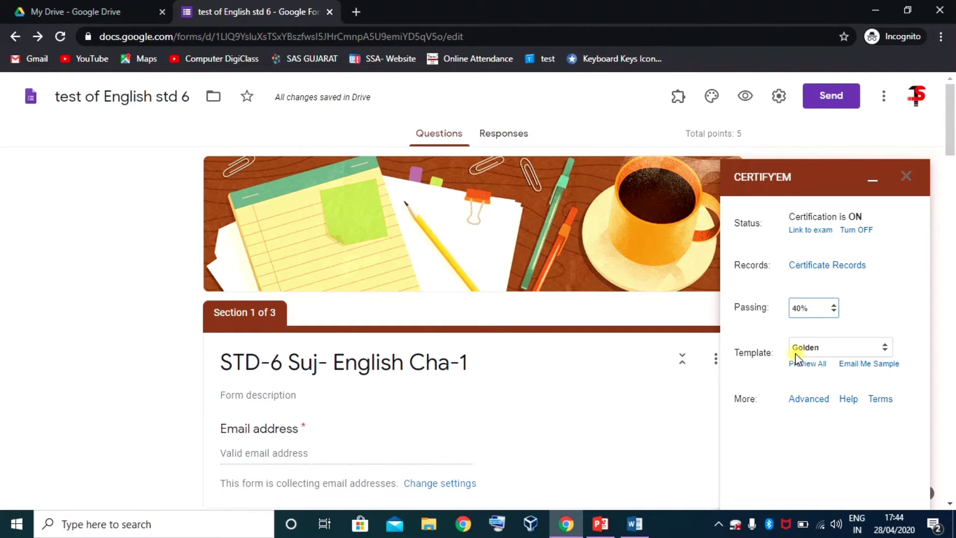
left_click(885, 347)
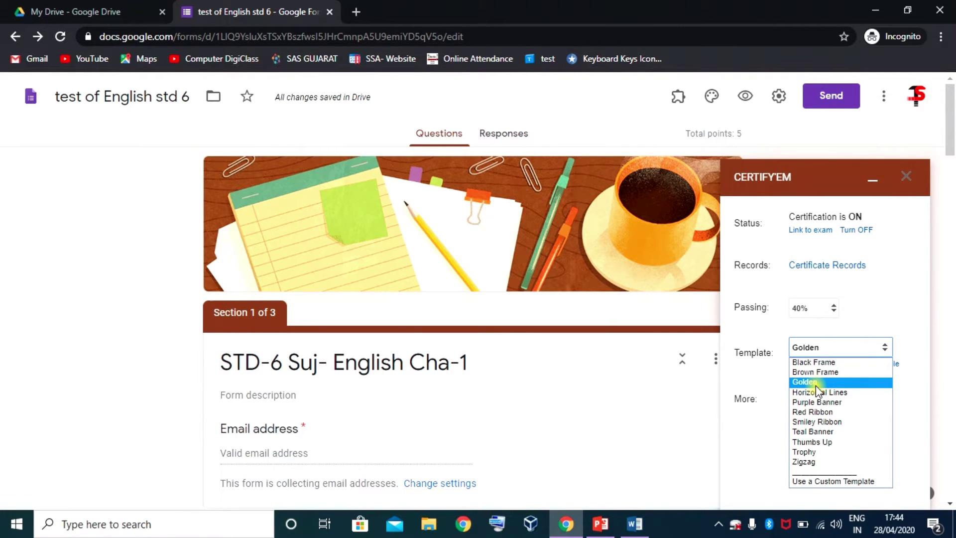
left_click(817, 412)
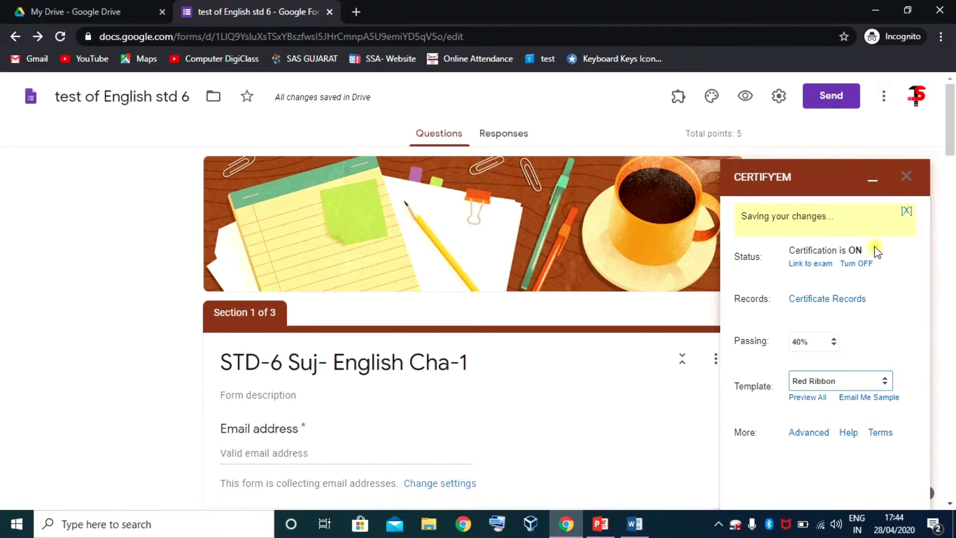
left_click(809, 367)
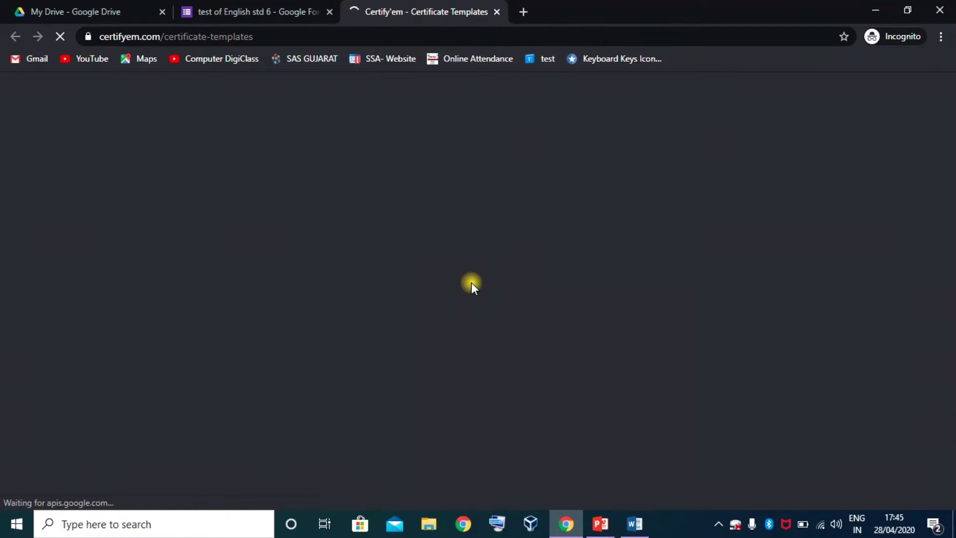
- Browse the certificate template previews, then reopen the quiz's Template dropdown
scroll(451, 279, "down", 5)
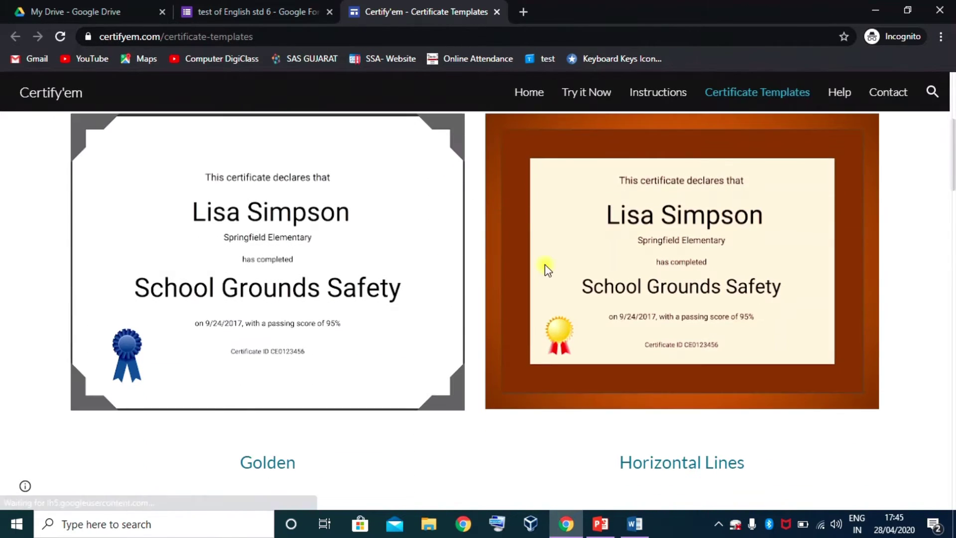
scroll(545, 264, "up", 3)
scroll(682, 233, "down", 8)
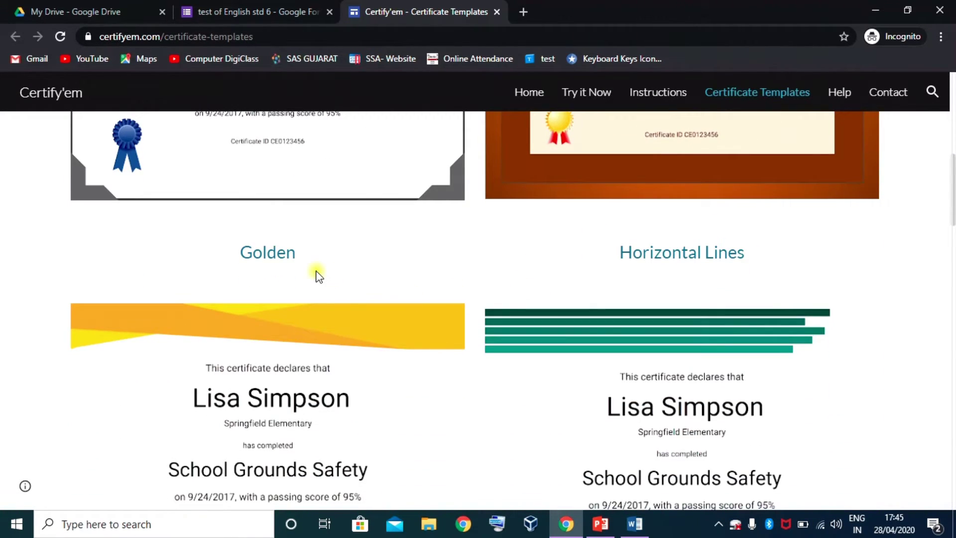
scroll(637, 227, "down", 9)
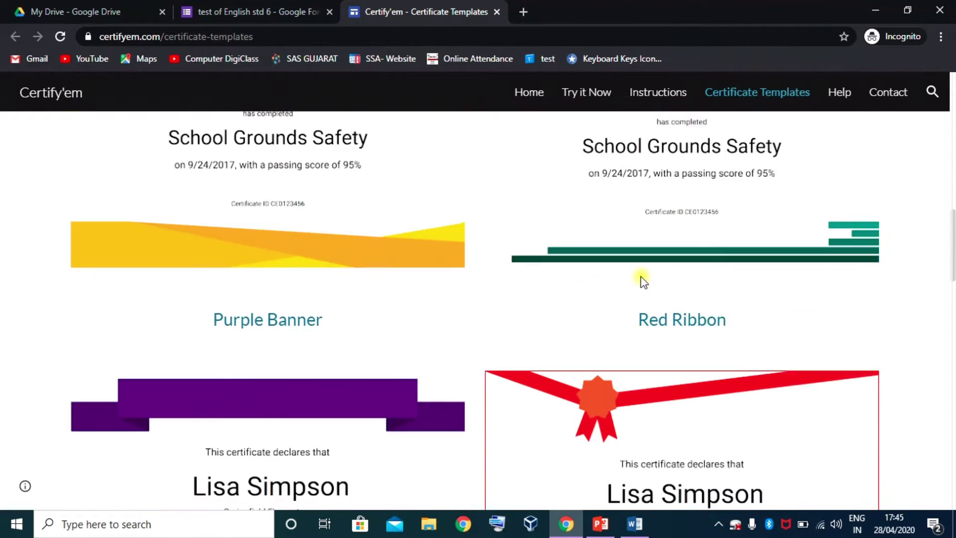
scroll(357, 305, "down", 1)
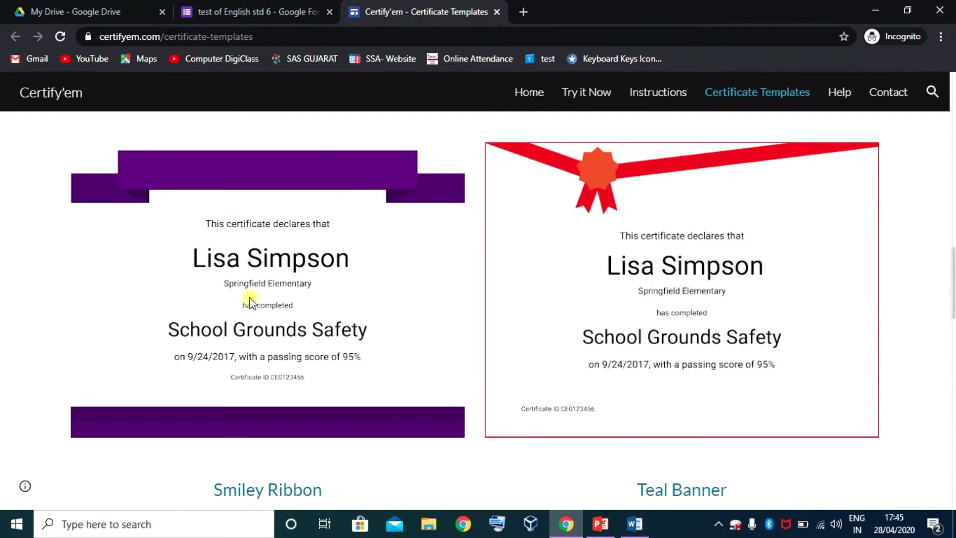
scroll(346, 309, "down", 7)
scroll(697, 339, "down", 2)
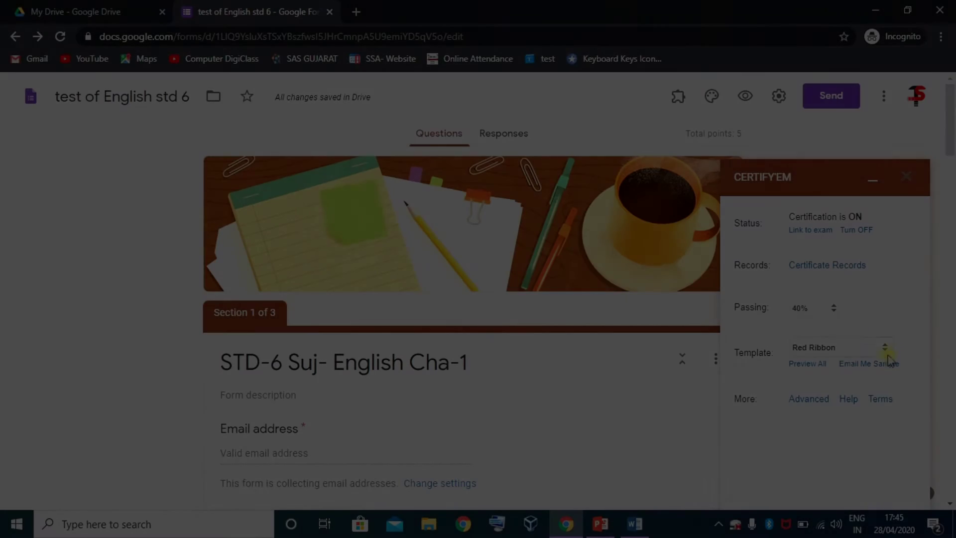
left_click(885, 348)
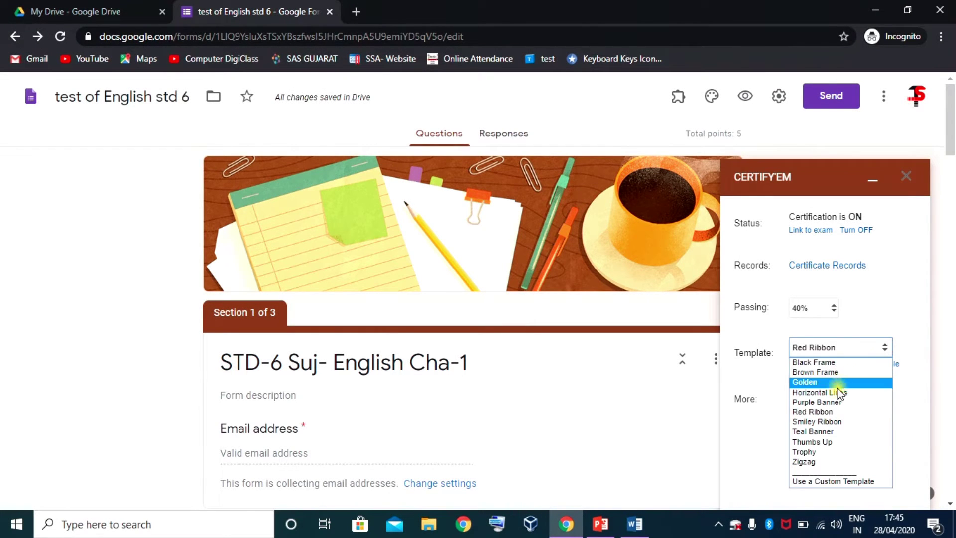
- Switch the certificate template to Smiley Ribbon and open Certify'em's advanced options
left_click(825, 422)
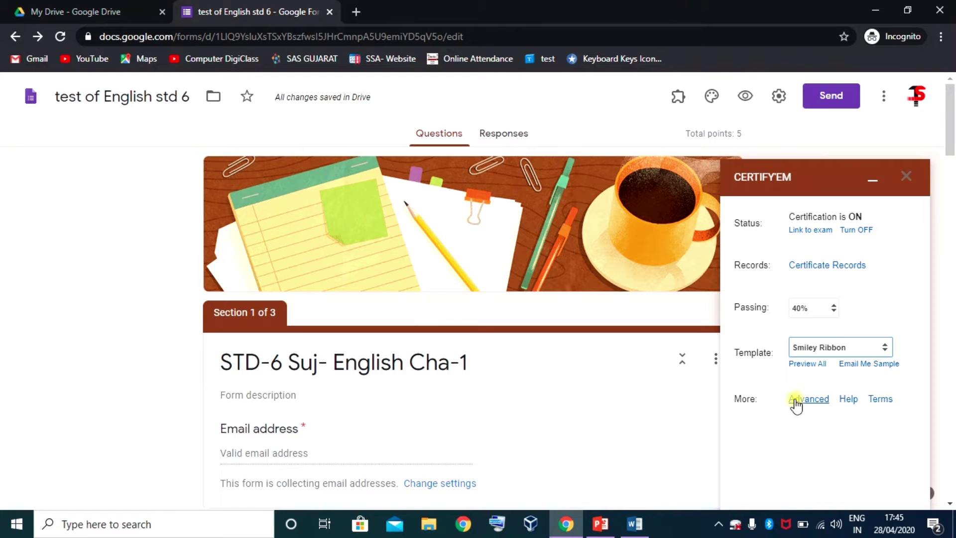
left_click(809, 400)
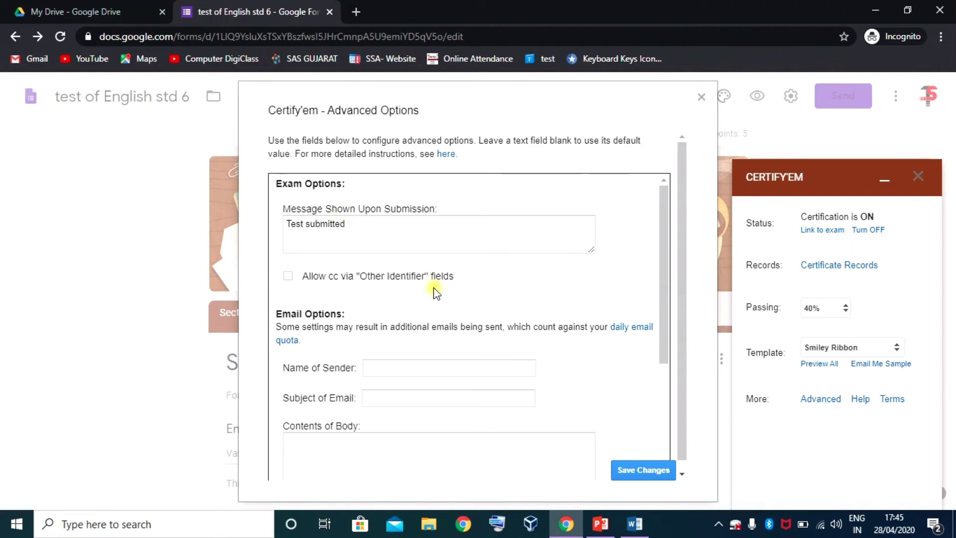
scroll(342, 237, "down", 2)
scroll(331, 193, "up", 2)
scroll(378, 309, "down", 3)
scroll(375, 315, "up", 1)
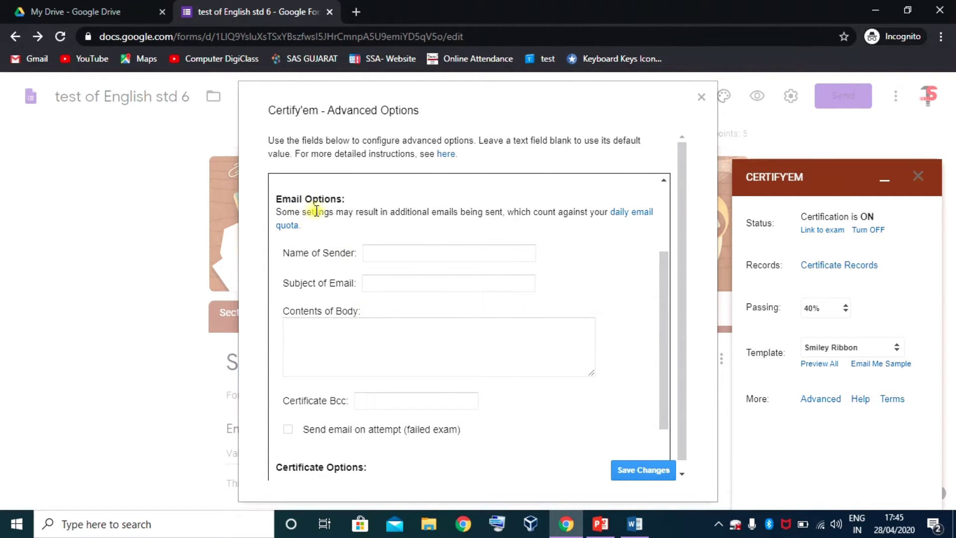
- Review the sender, subject and body fields and set certificates to send as IMAGE
left_click(377, 250)
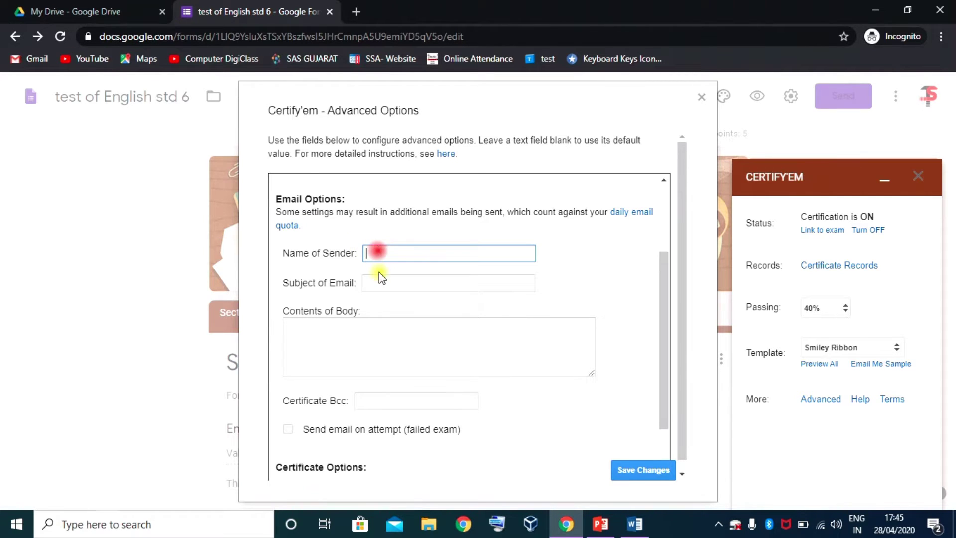
left_click(381, 280)
left_click(362, 326)
scroll(364, 324, "down", 2)
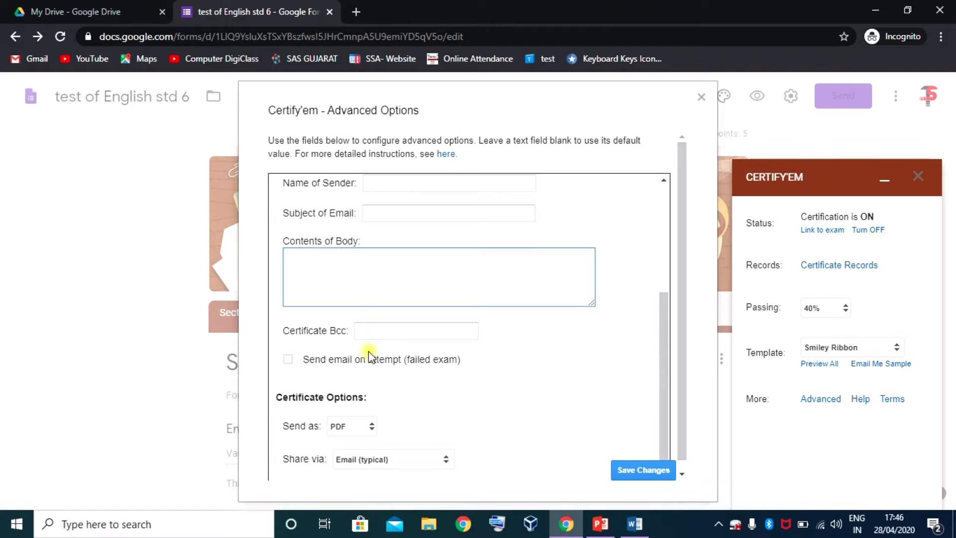
left_click(371, 427)
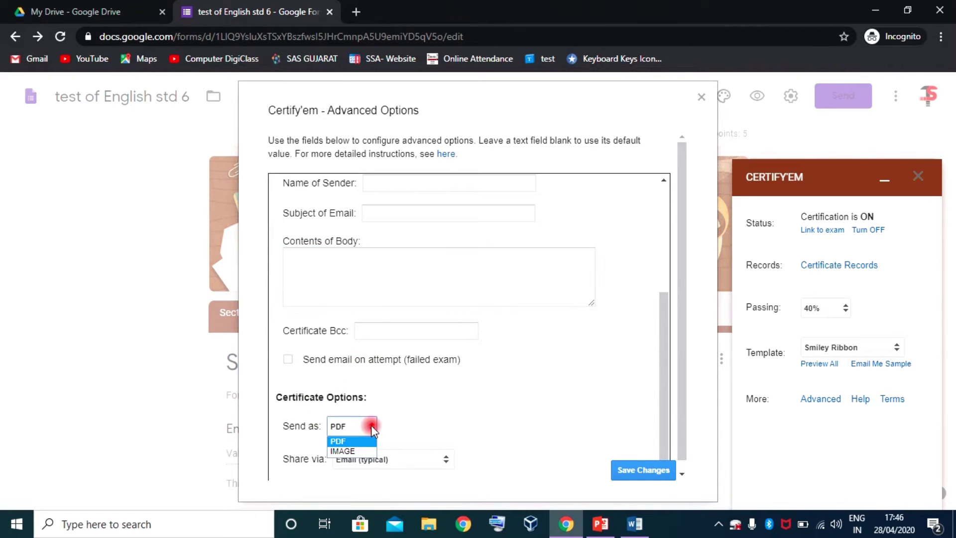
left_click(364, 452)
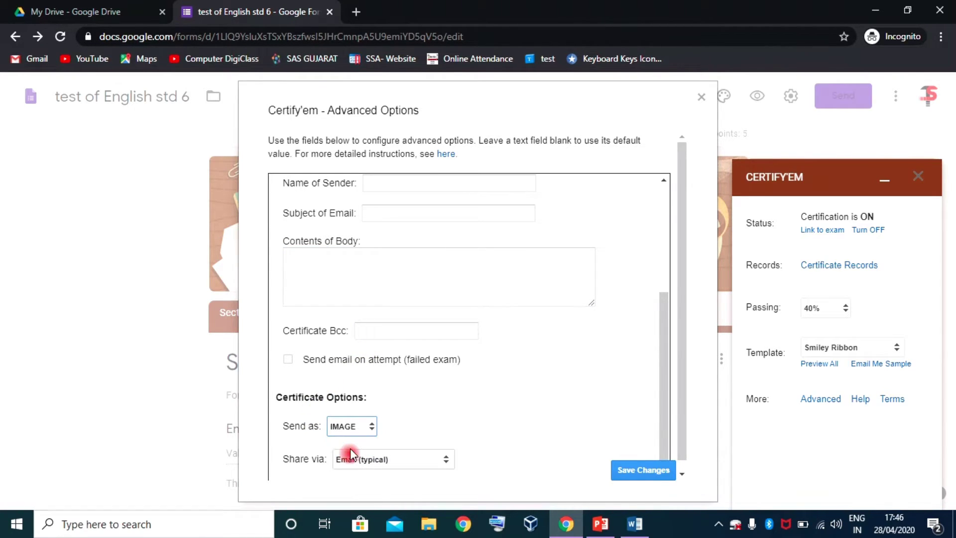
left_click(408, 422)
- Keep Email (typical) sharing, save the advanced options, and close the Certify'em panel
left_click(417, 460)
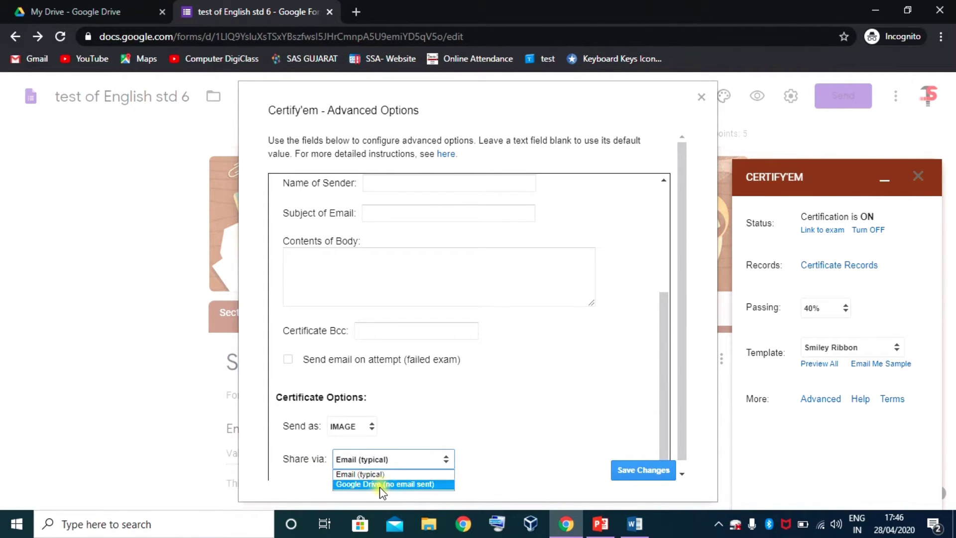
left_click(380, 473)
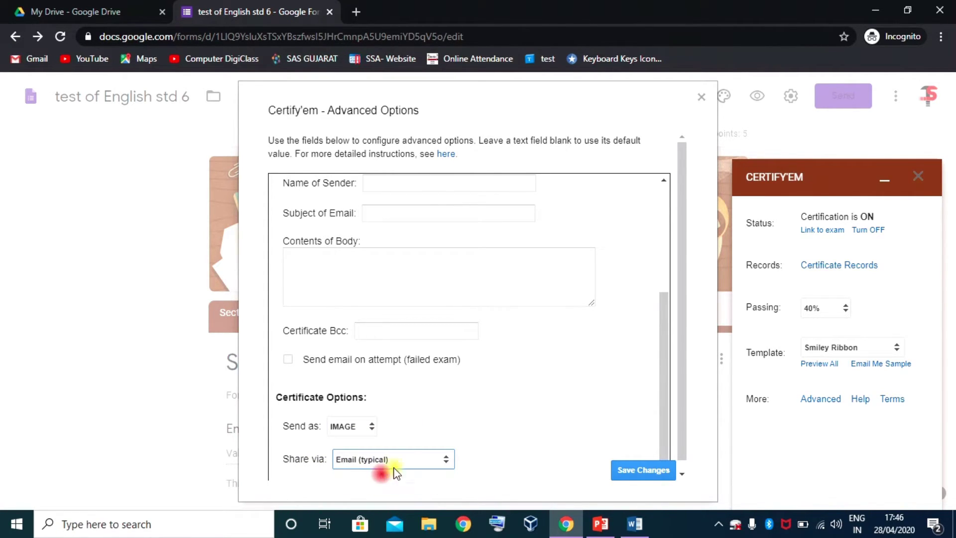
left_click(640, 470)
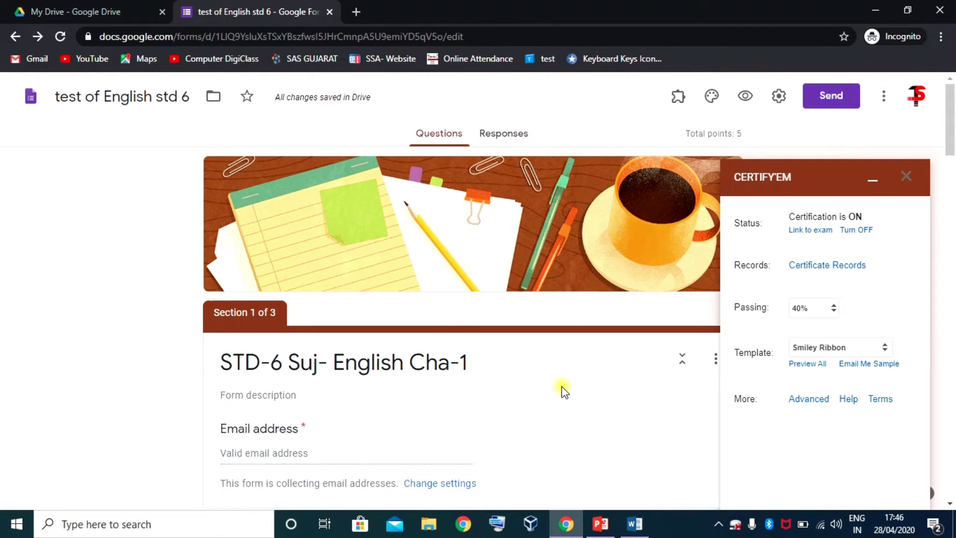
left_click(907, 177)
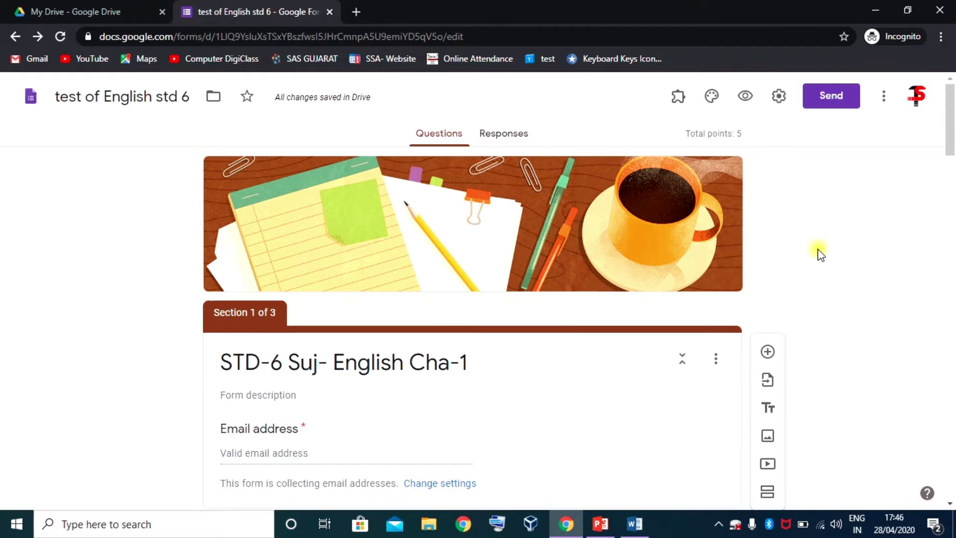
scroll(747, 316, "down", 10)
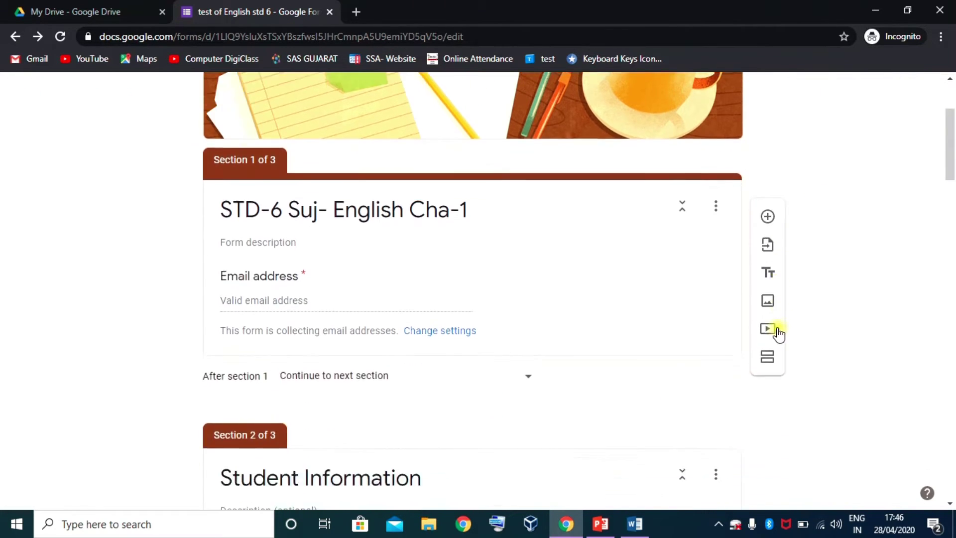
scroll(597, 333, "down", 5)
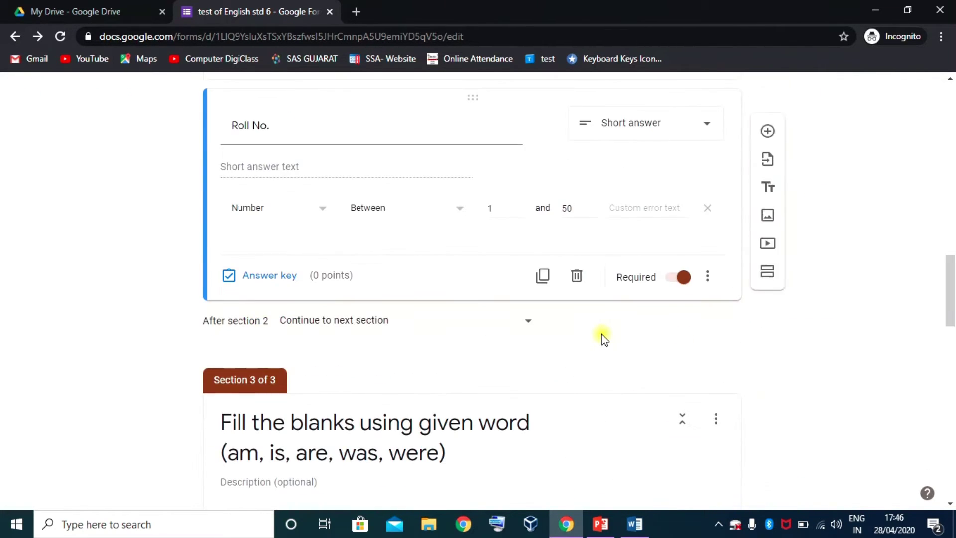
scroll(601, 333, "up", 15)
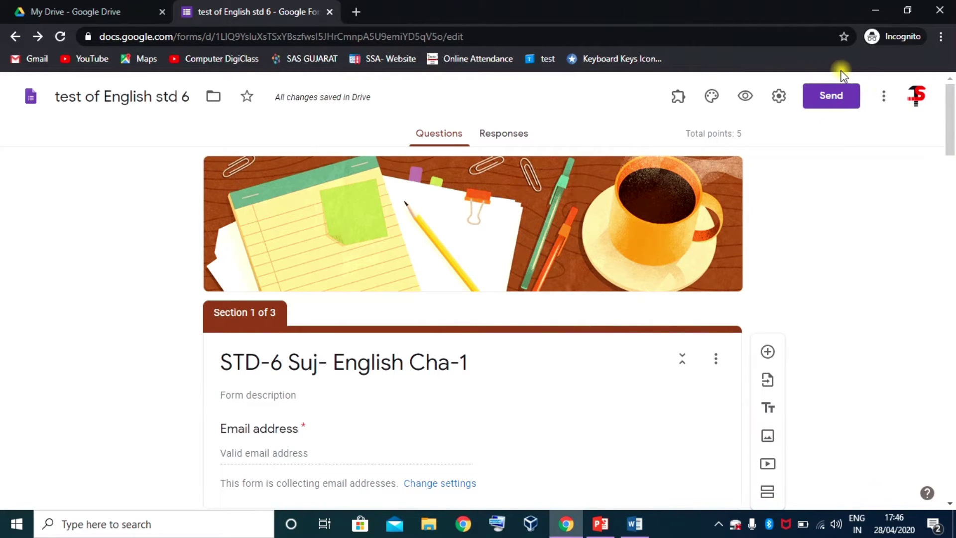
- Shorten the quiz's sharing link in the Send form dialog and copy it
left_click(832, 102)
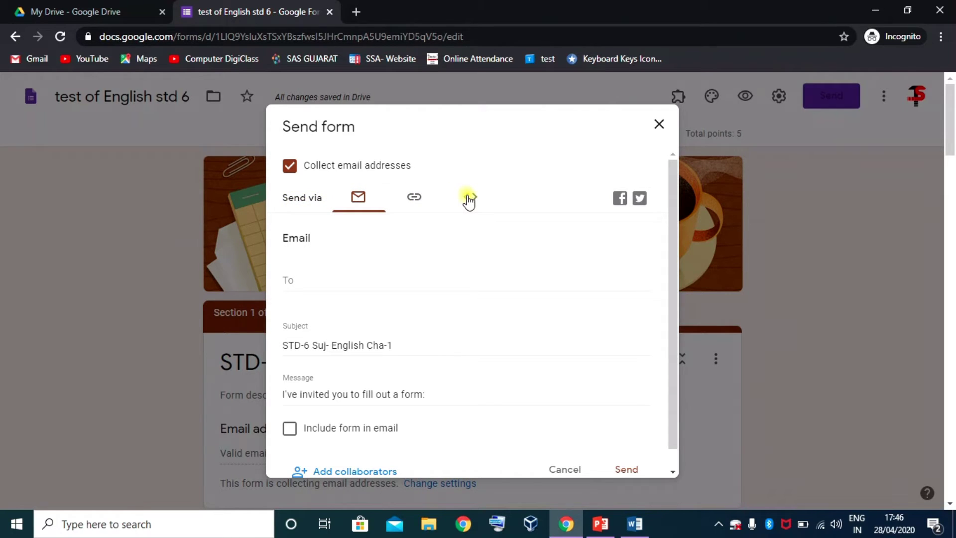
left_click(306, 282)
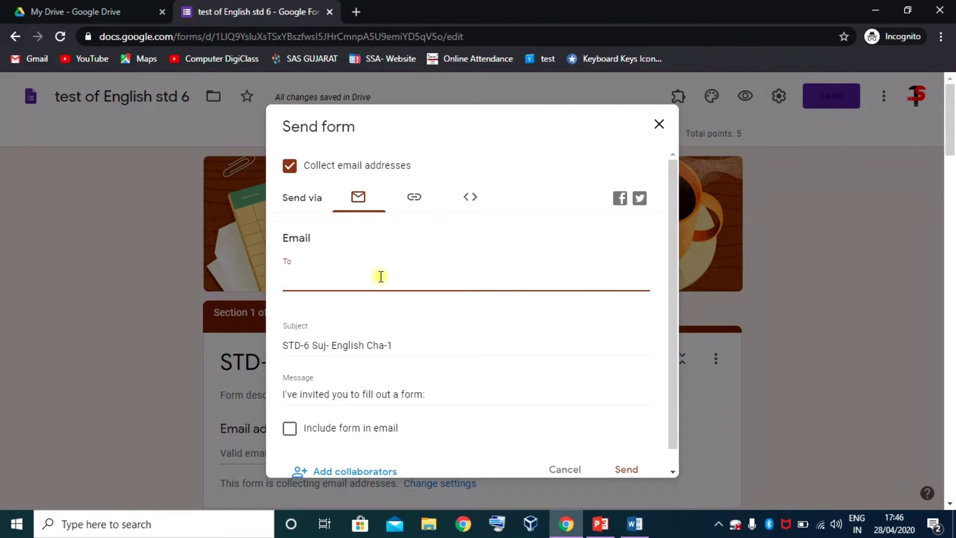
scroll(343, 389, "down", 4)
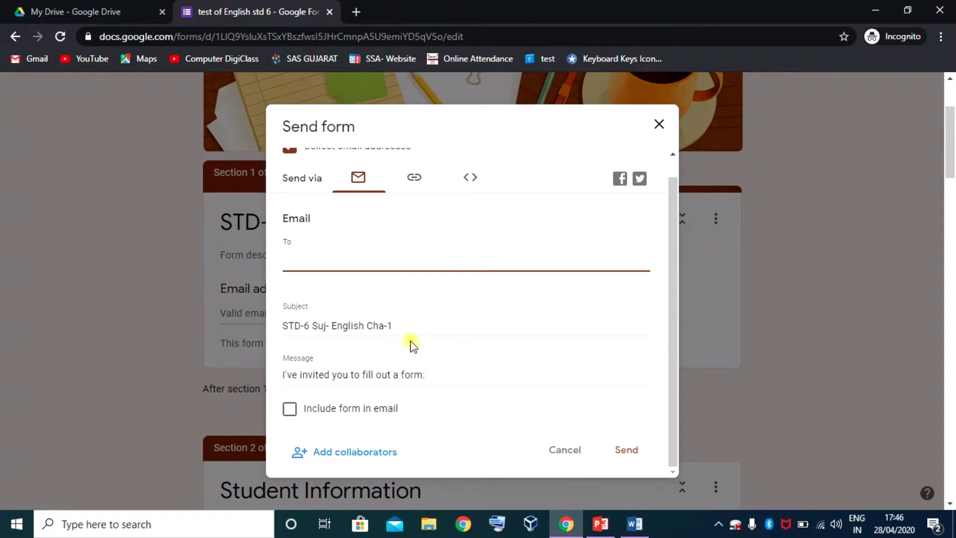
left_click(412, 177)
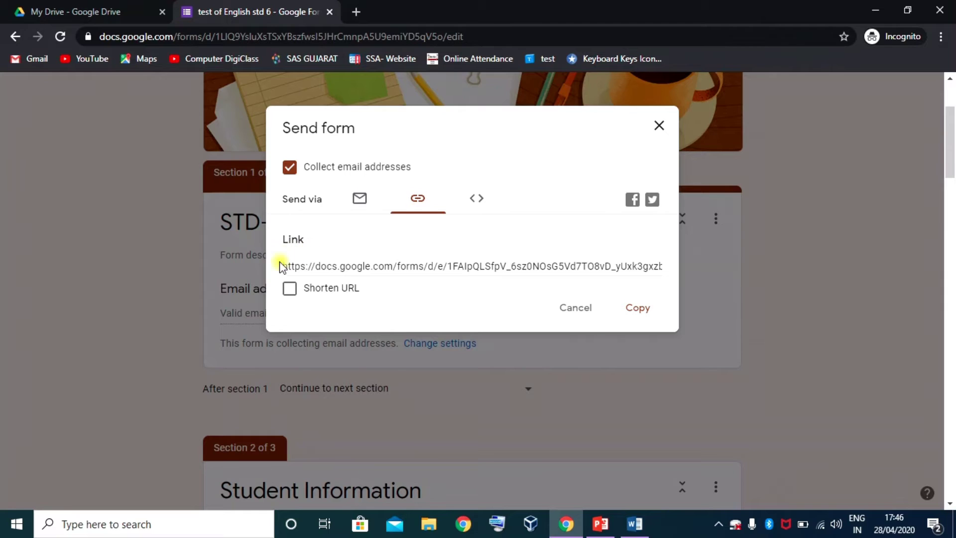
left_click(334, 265)
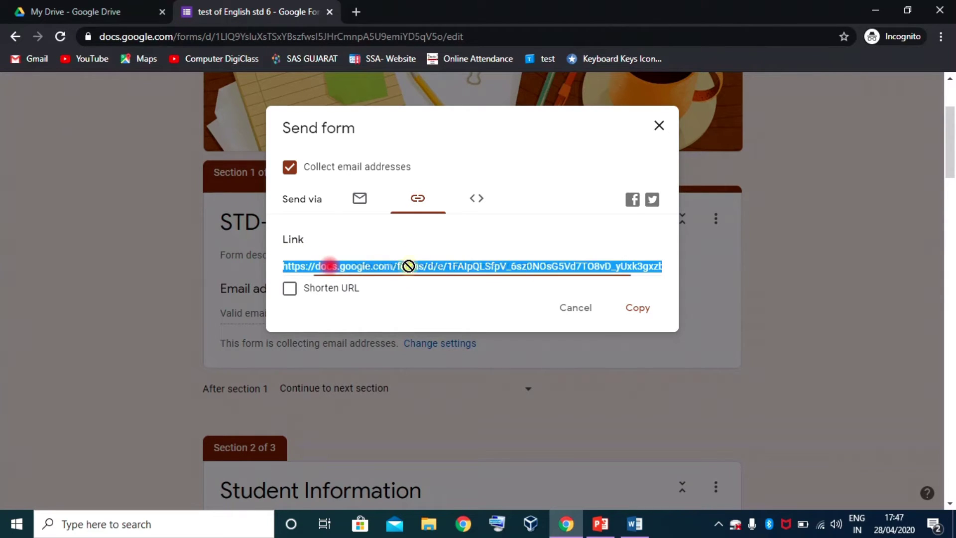
left_click(554, 264)
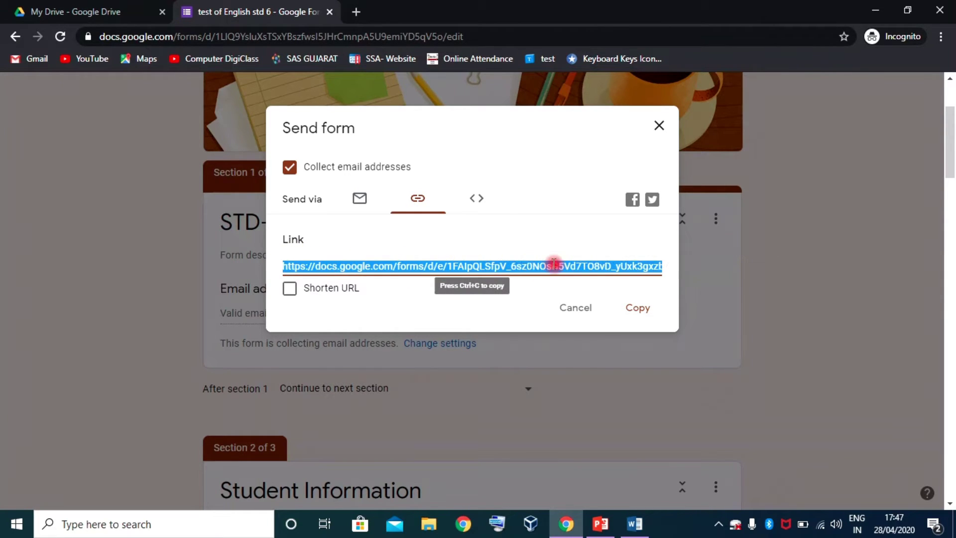
left_click(289, 290)
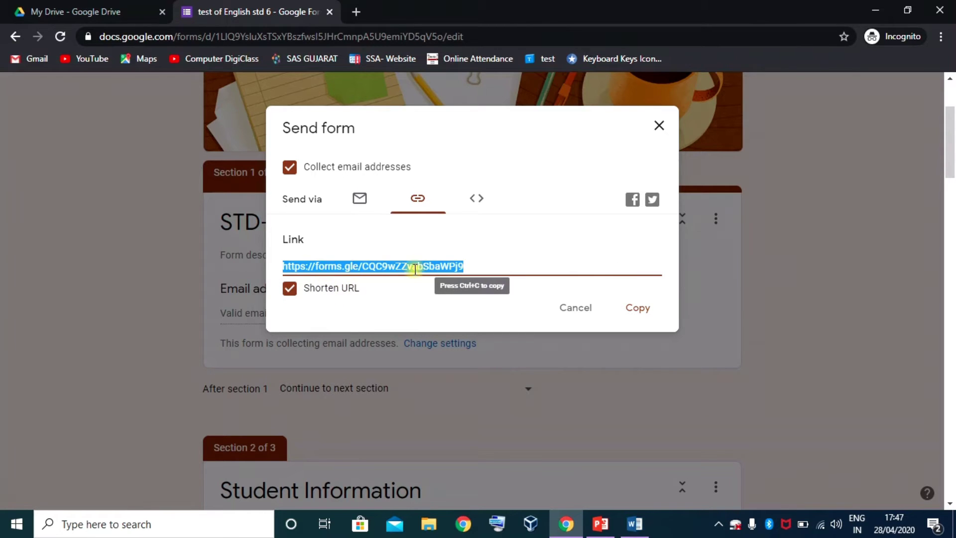
left_click(631, 311)
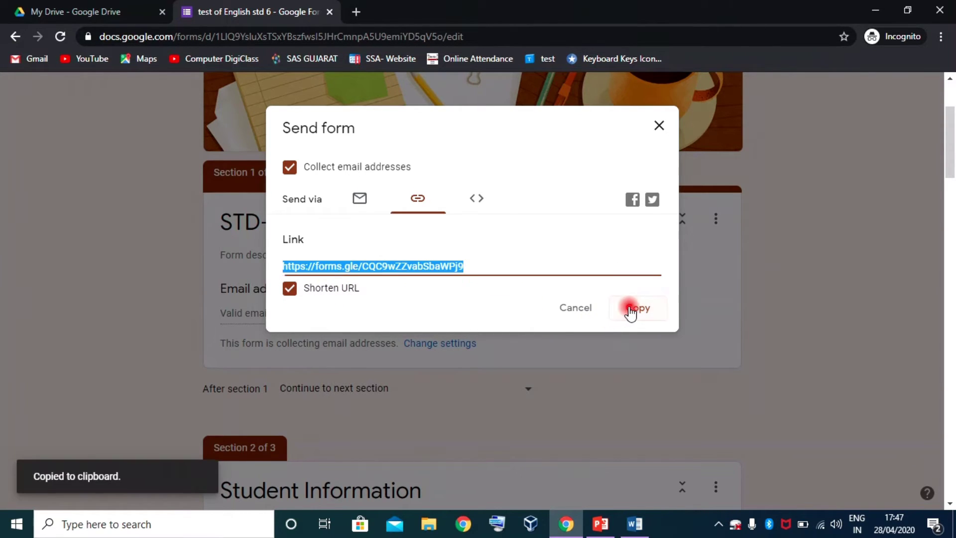
- Check the embed HTML, then recopy the shortened link and close the dialog
left_click(477, 201)
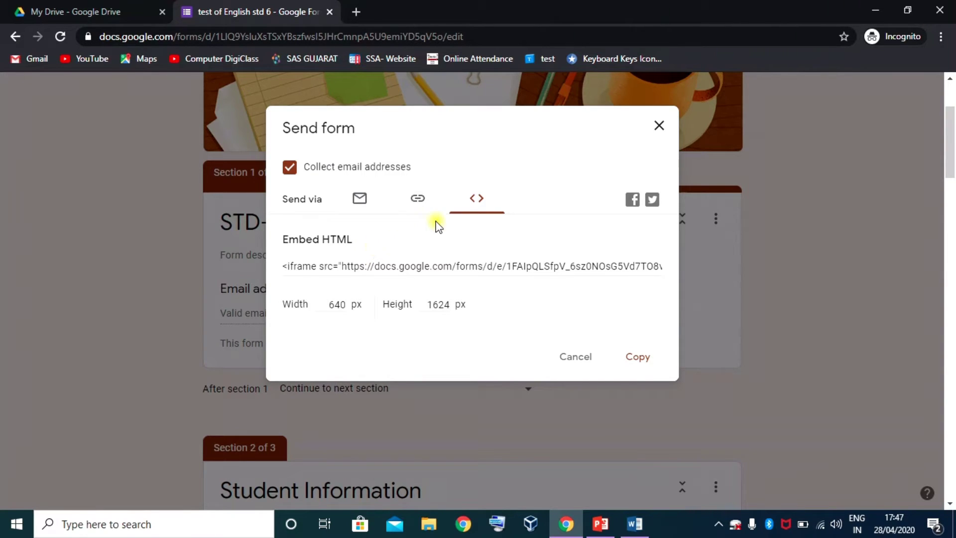
left_click(417, 199)
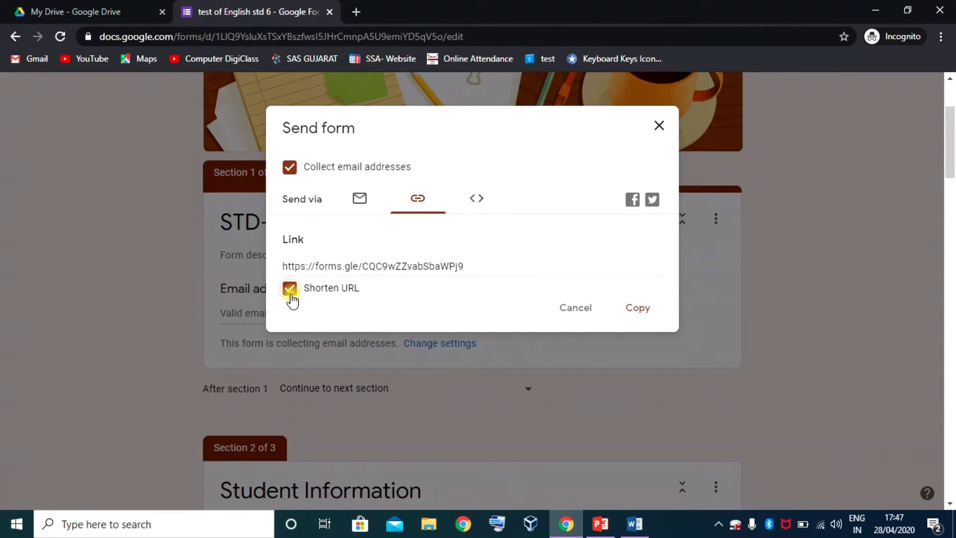
left_click(470, 266)
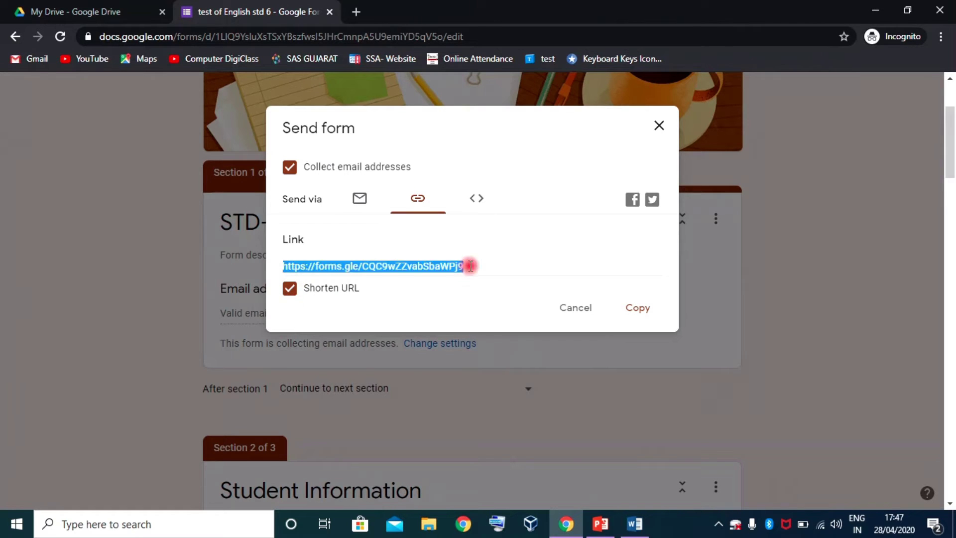
left_click(637, 309)
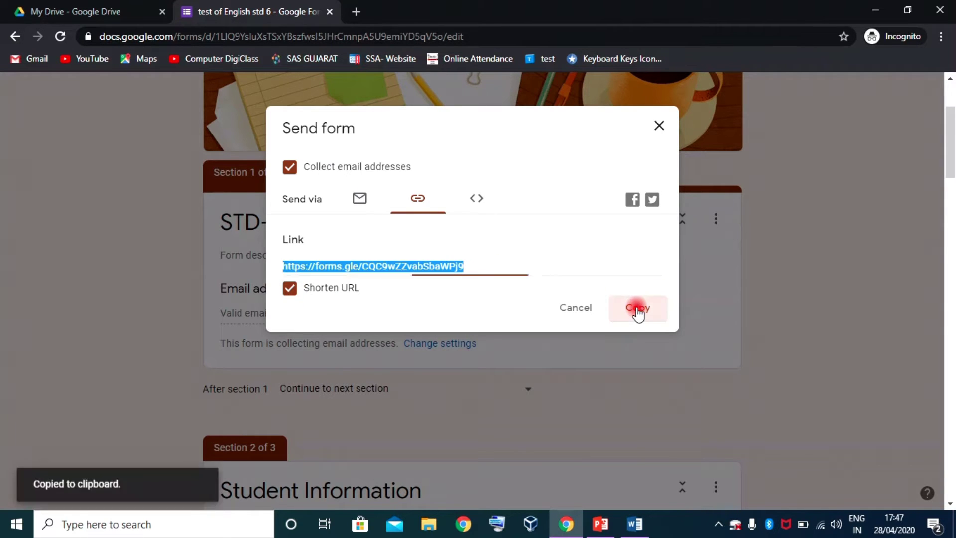
left_click(658, 124)
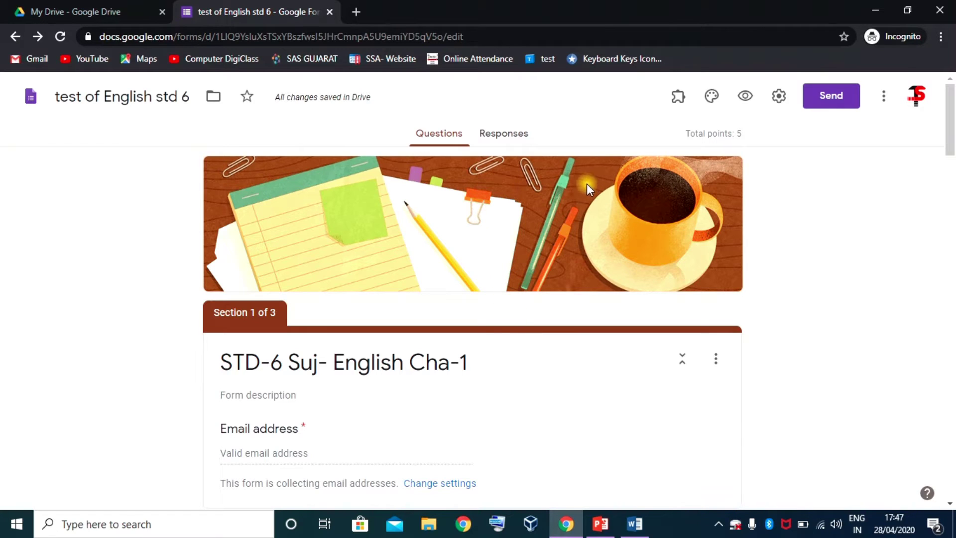
- Paste the forms.gle short link into a regular Chrome window and load the quiz
left_click(463, 524)
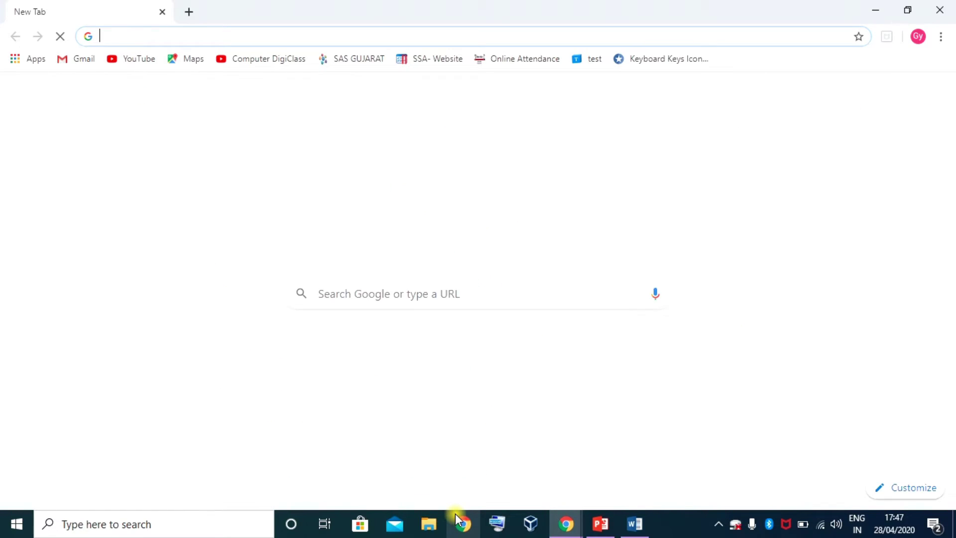
left_click(154, 36)
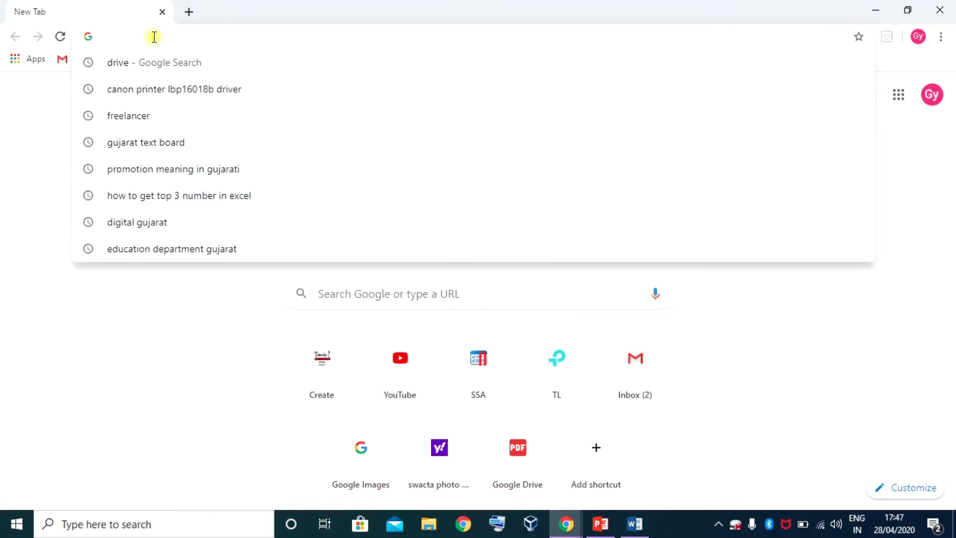
key("ctrl+v")
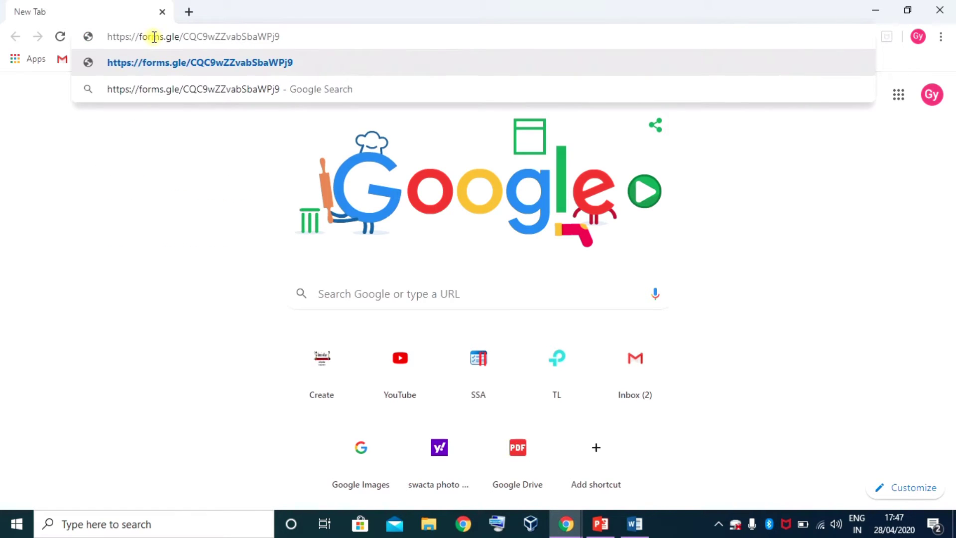
key("Return")
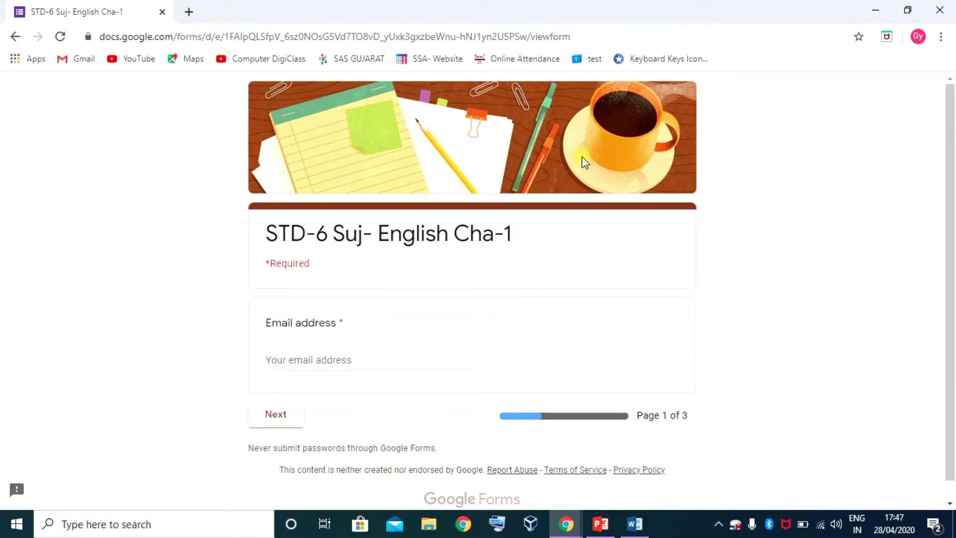
- Enter the student's e-mail address on page 1 and continue to Student Information
scroll(311, 277, "down", 1)
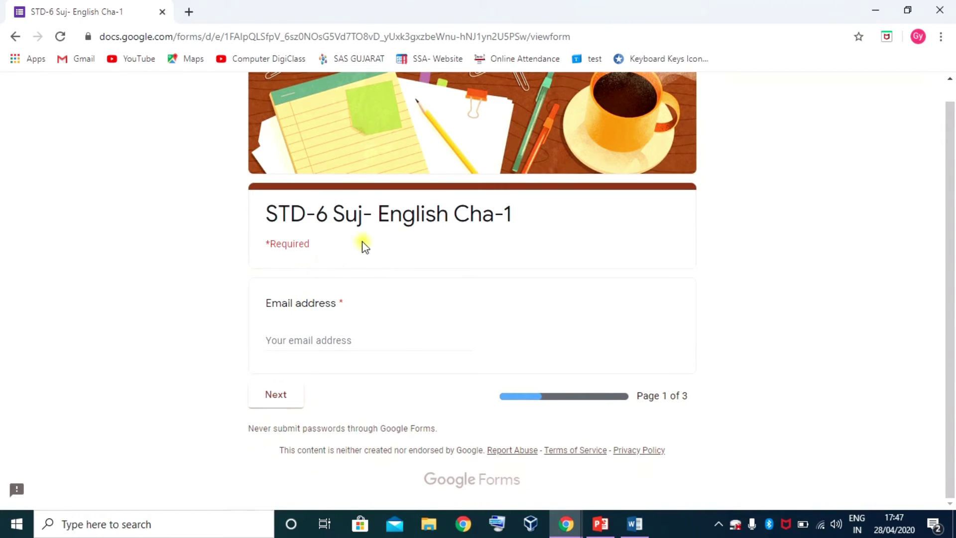
left_click(331, 344)
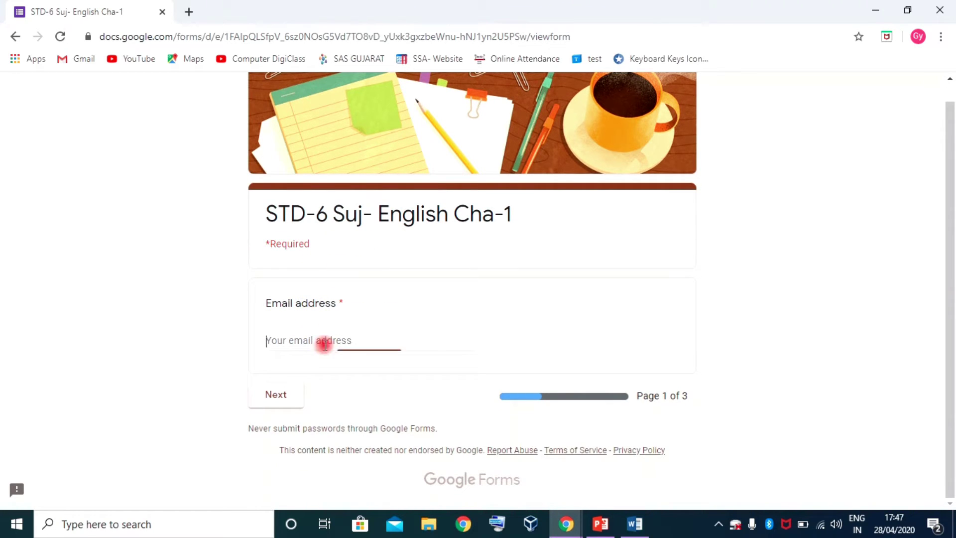
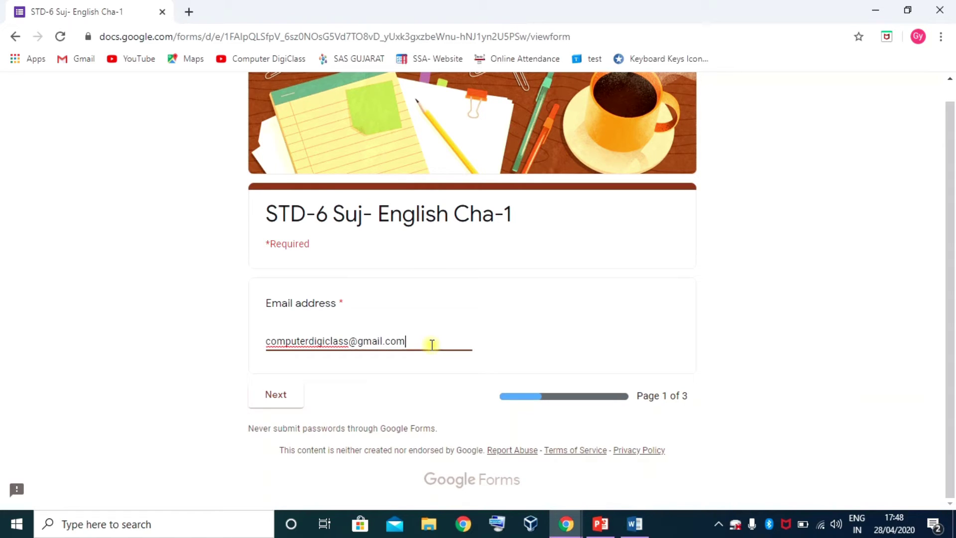
left_click(404, 367)
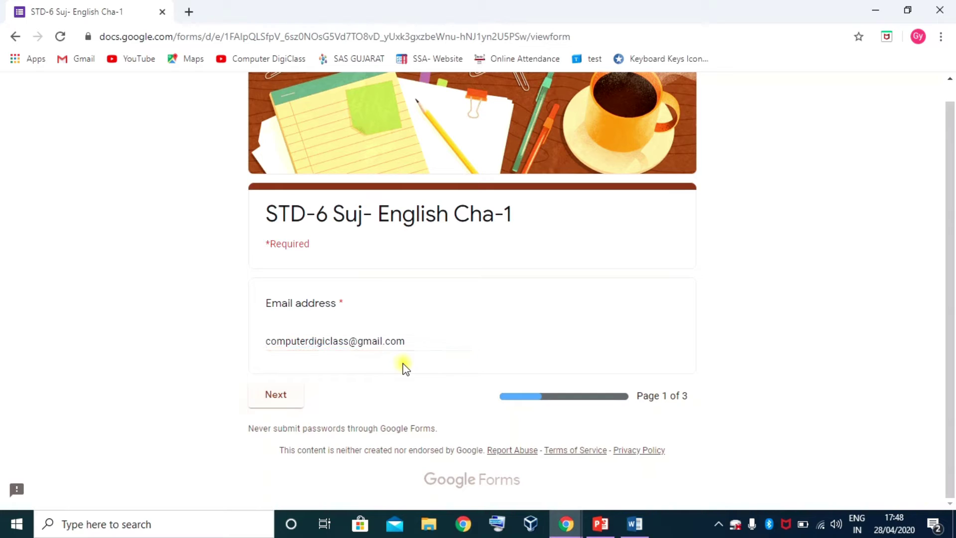
left_click(278, 394)
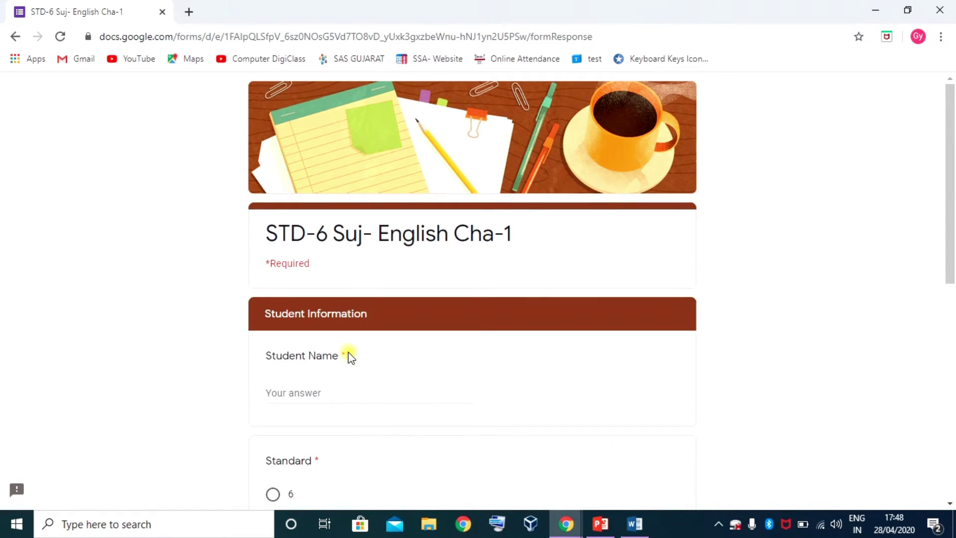
- Fill in the student's name, pick Standard 6 and Class B, enter Roll No. 23, continue
scroll(351, 357, "down", 1)
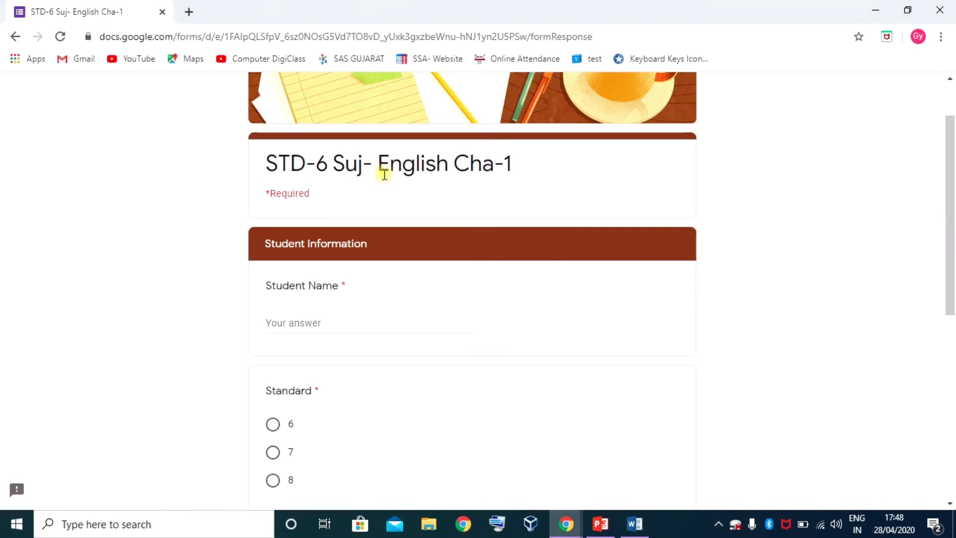
scroll(458, 217, "down", 2)
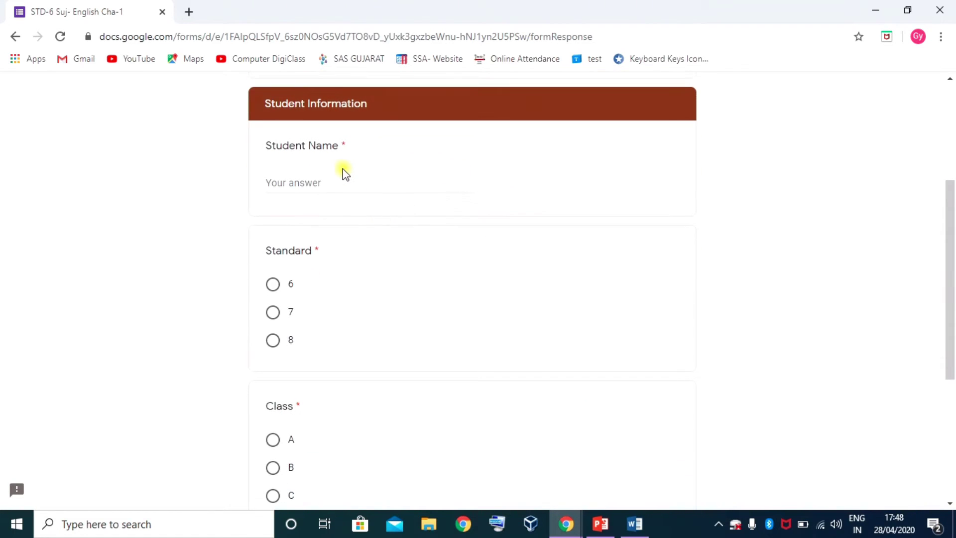
left_click(317, 183)
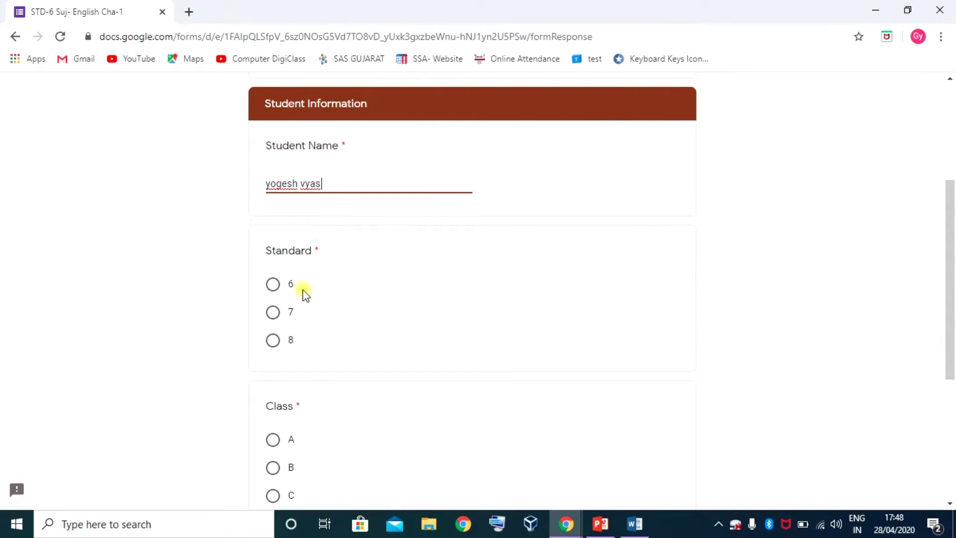
left_click(273, 286)
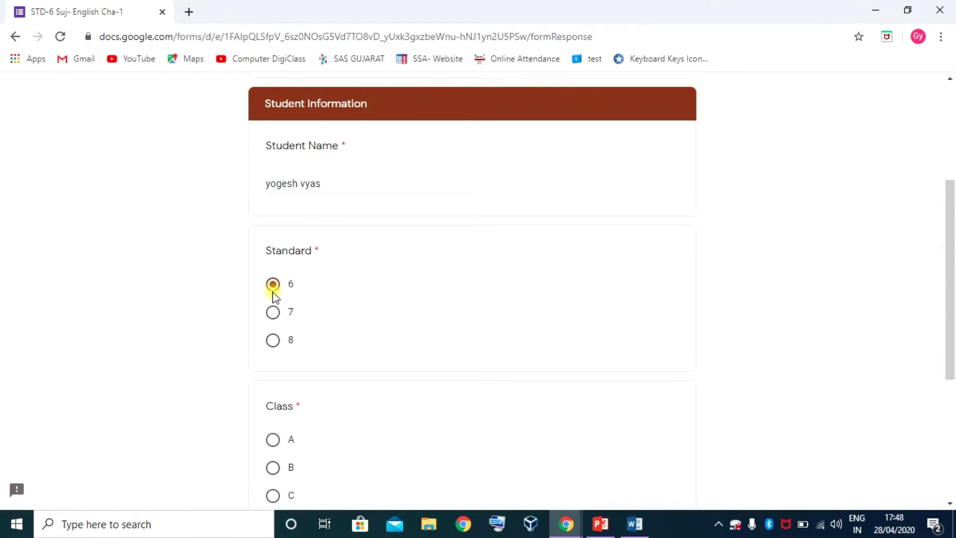
scroll(303, 318, "down", 4)
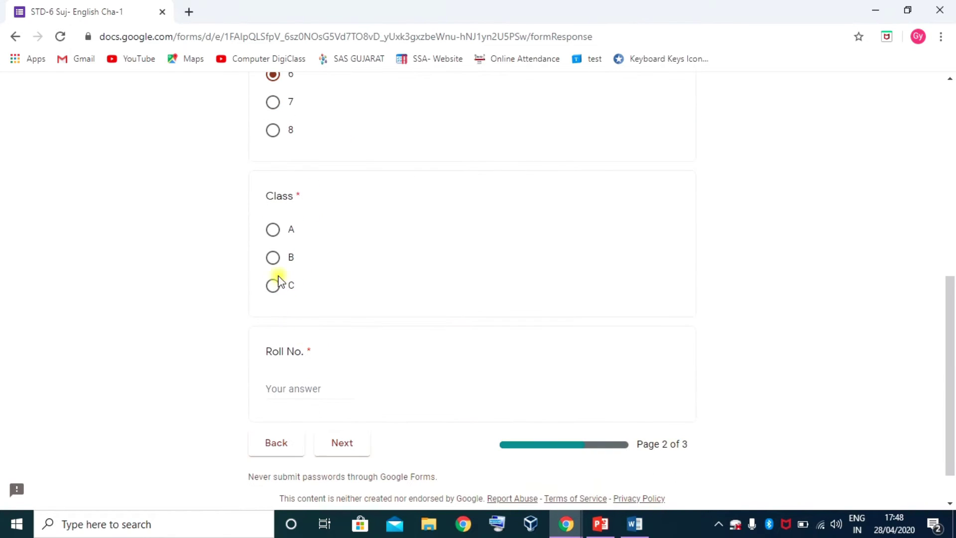
left_click(274, 264)
left_click(293, 391)
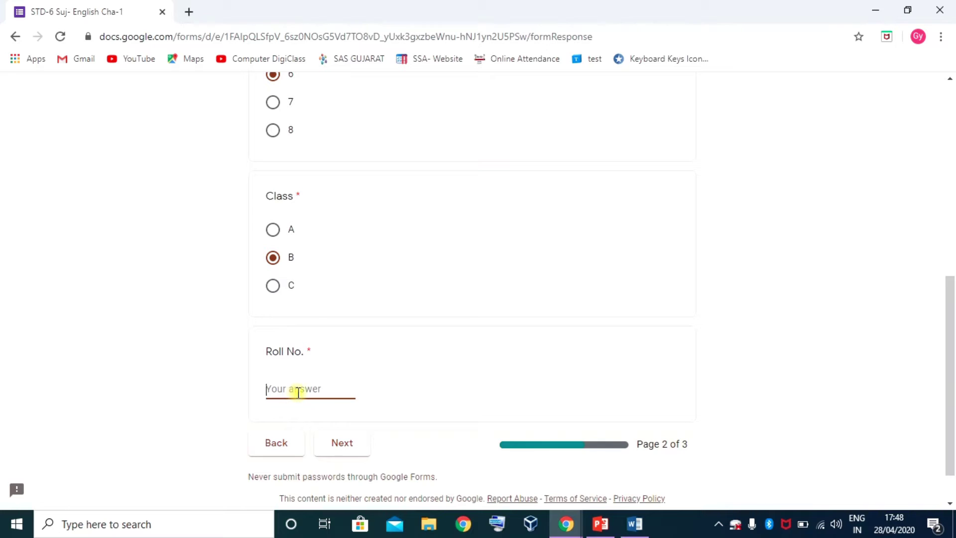
type("23")
left_click(348, 446)
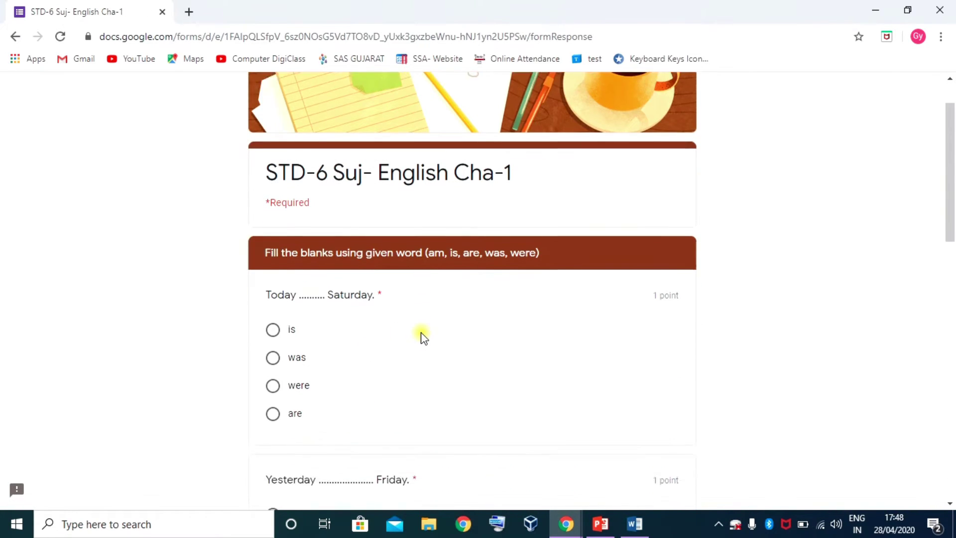
- Answer was, are and is for the Friday, friends and last-week blanks, then submit
scroll(421, 337, "down", 2)
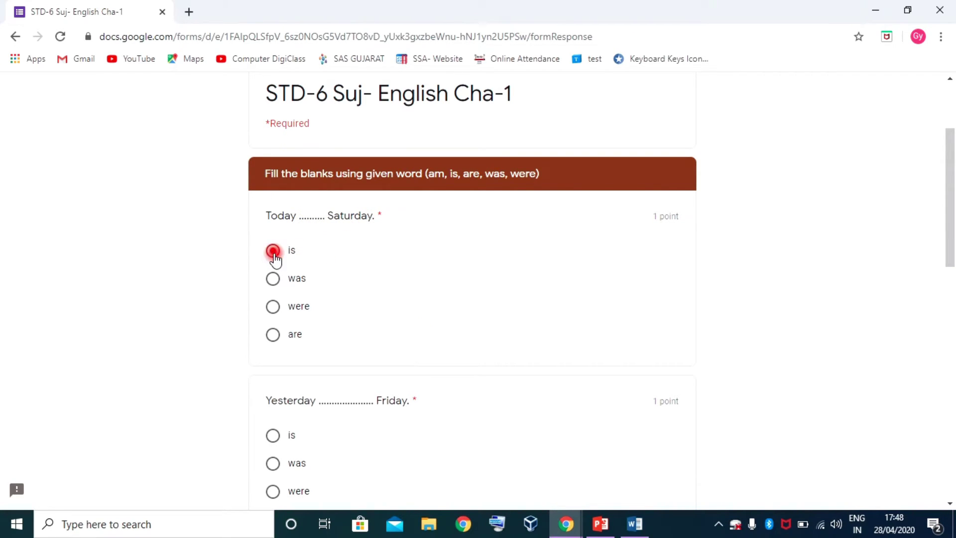
scroll(295, 309, "down", 1)
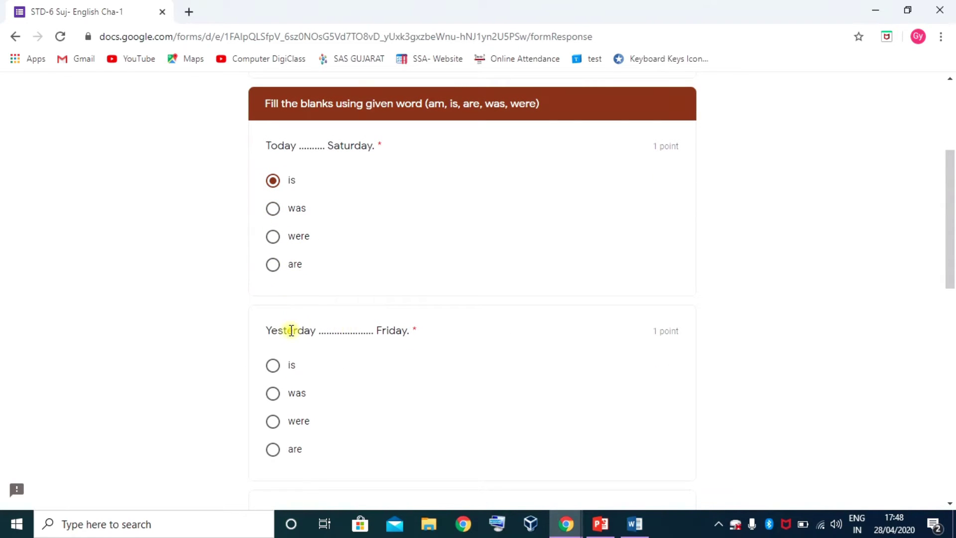
scroll(308, 313, "down", 1)
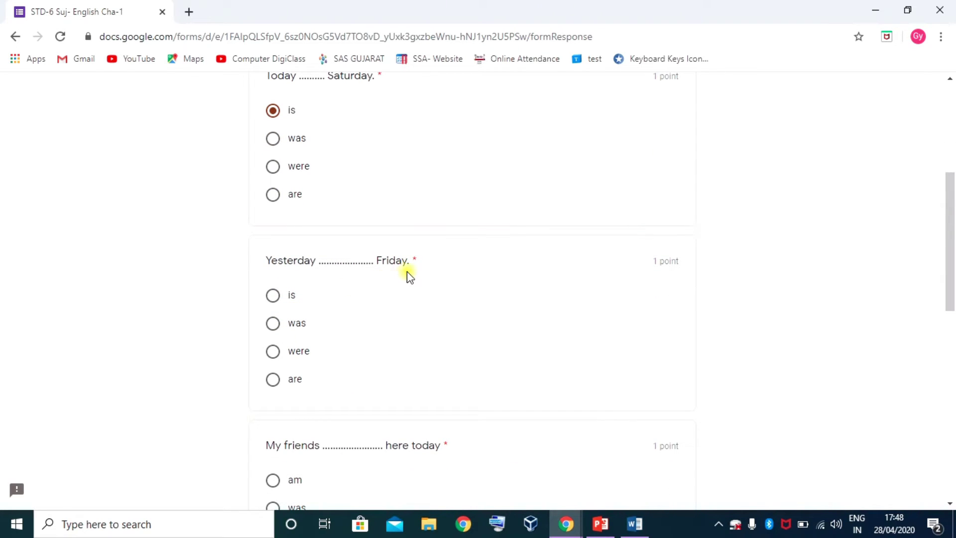
left_click(274, 325)
scroll(289, 333, "down", 2)
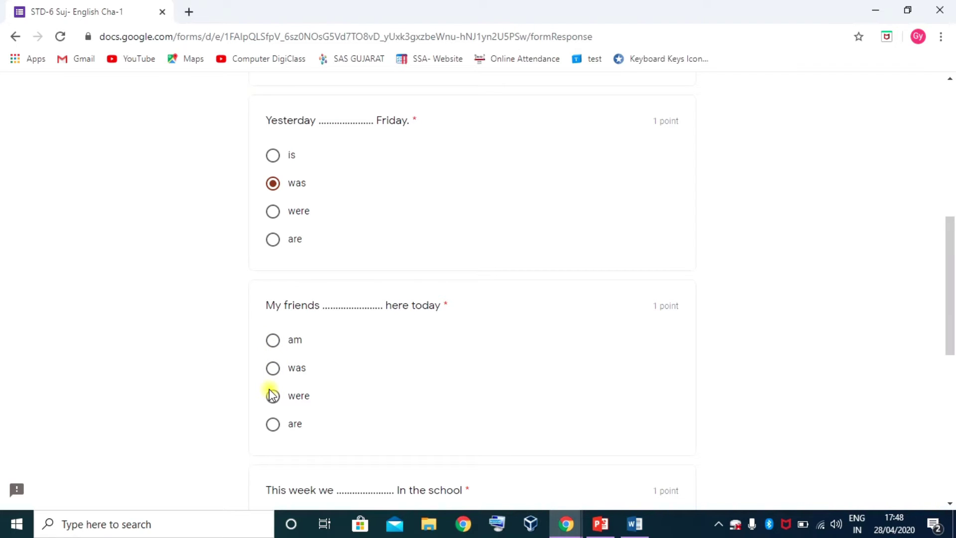
left_click(273, 423)
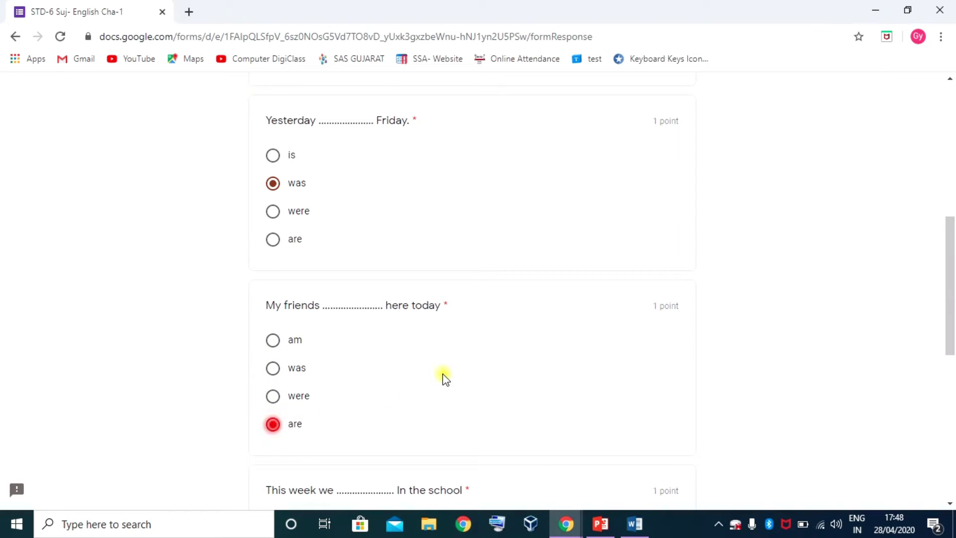
scroll(445, 378, "down", 5)
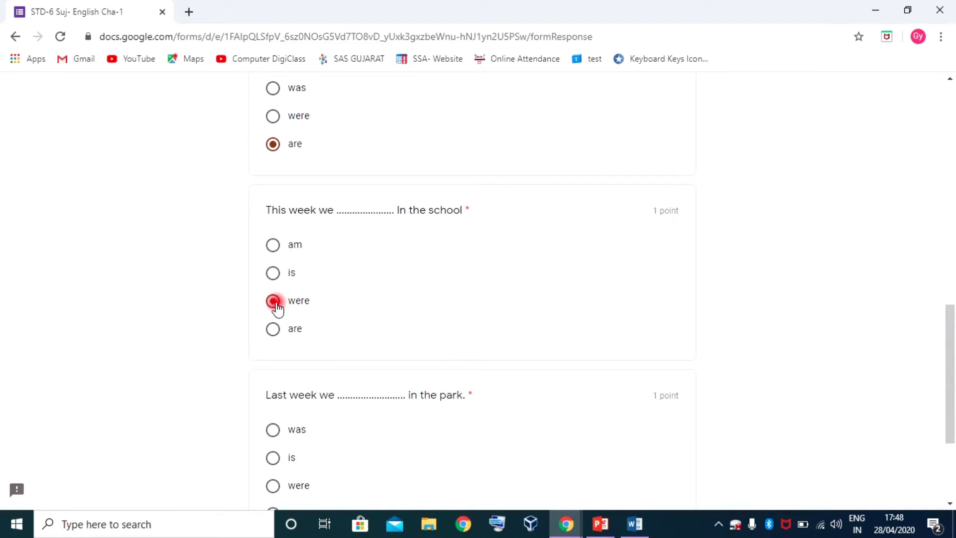
scroll(278, 309, "down", 3)
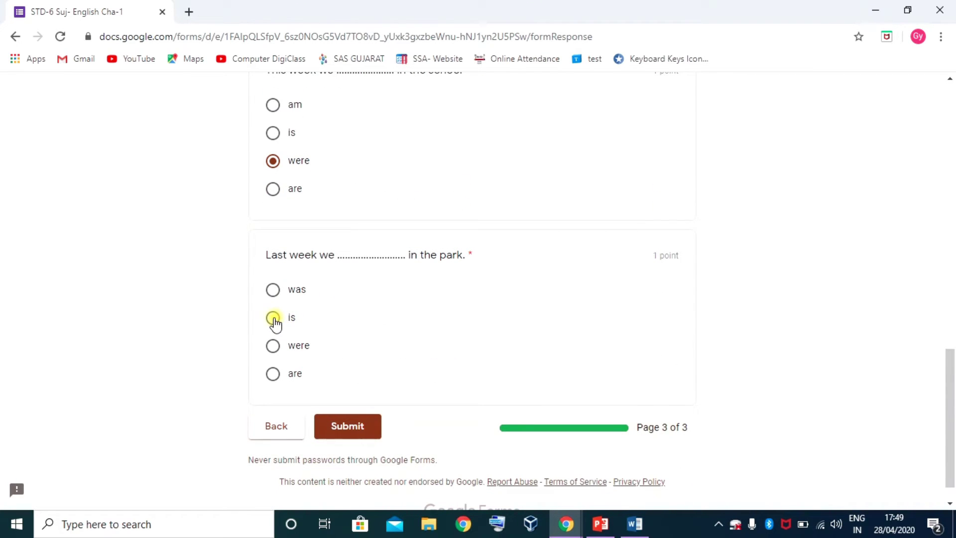
left_click(274, 319)
left_click(349, 429)
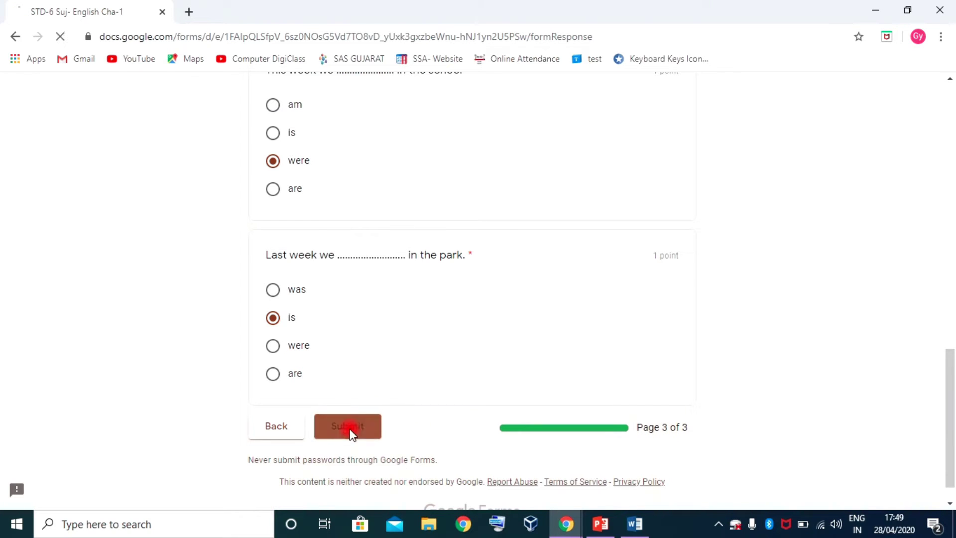
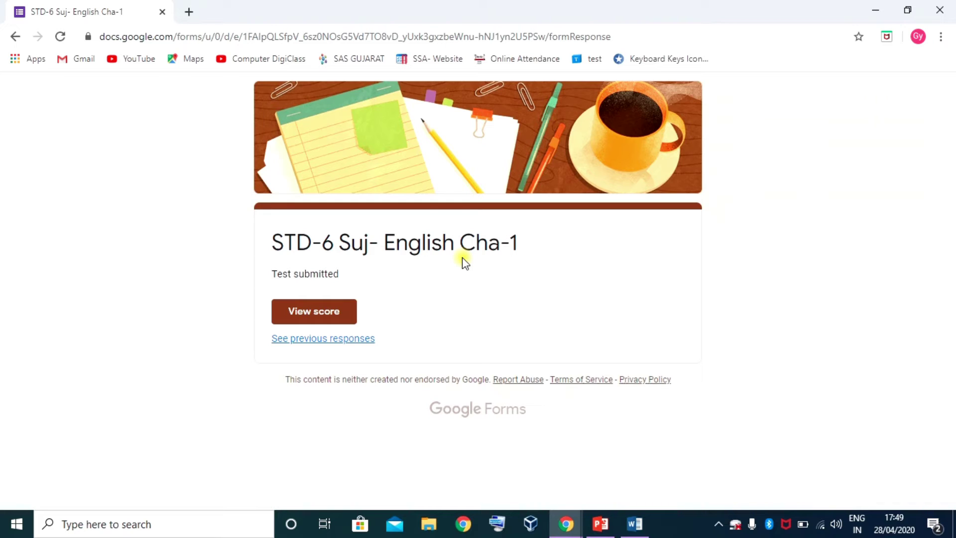
- Open the submitted test's score page and review the 3/5 result question by question
left_click(312, 313)
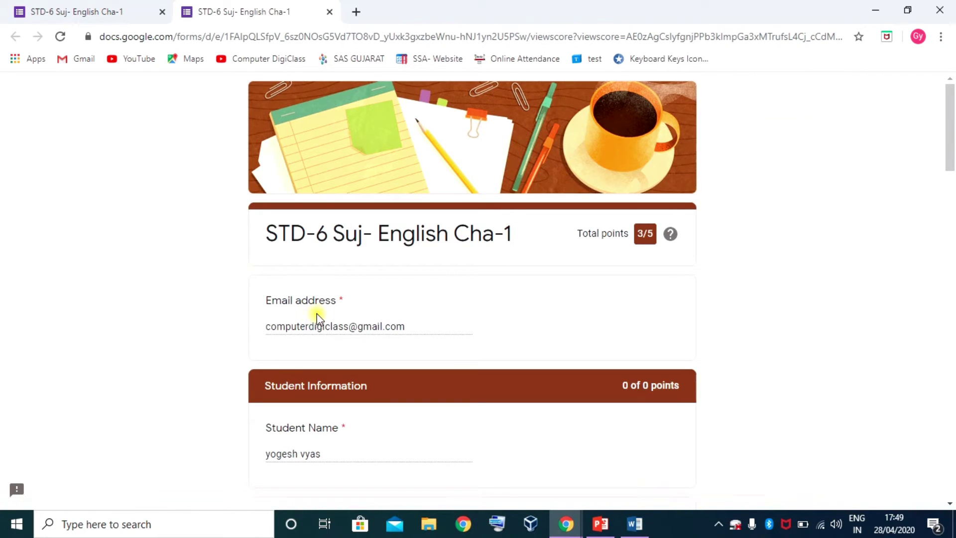
scroll(387, 320, "down", 4)
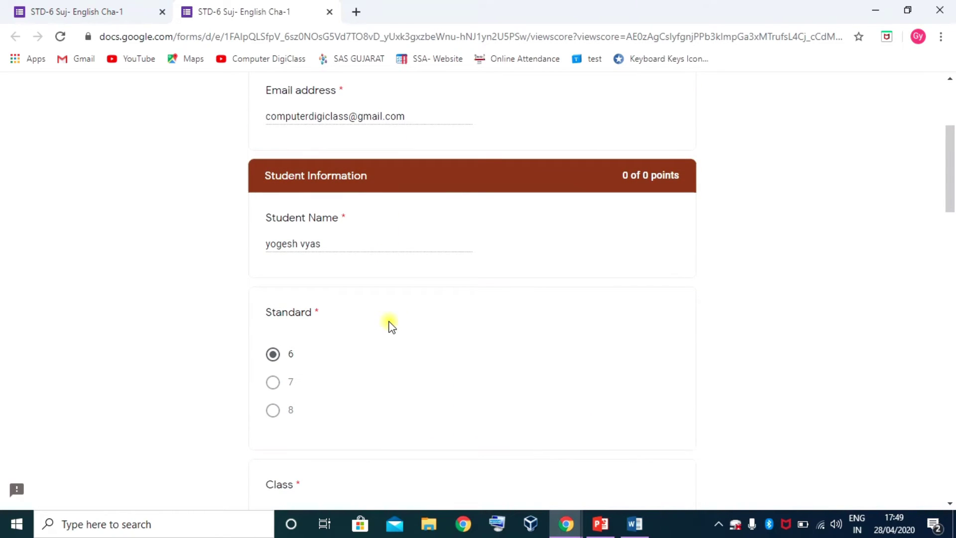
scroll(392, 326, "down", 4)
scroll(642, 269, "up", 5)
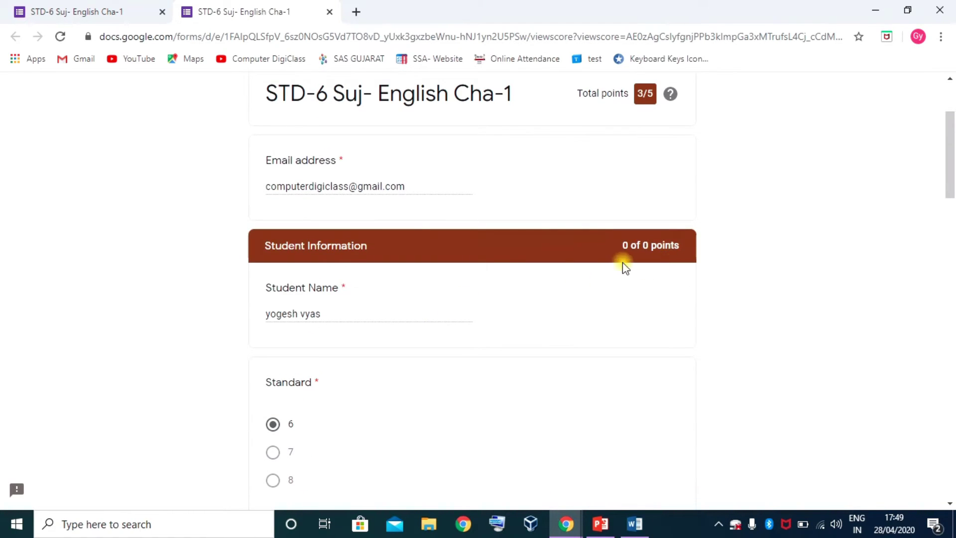
scroll(512, 277, "down", 8)
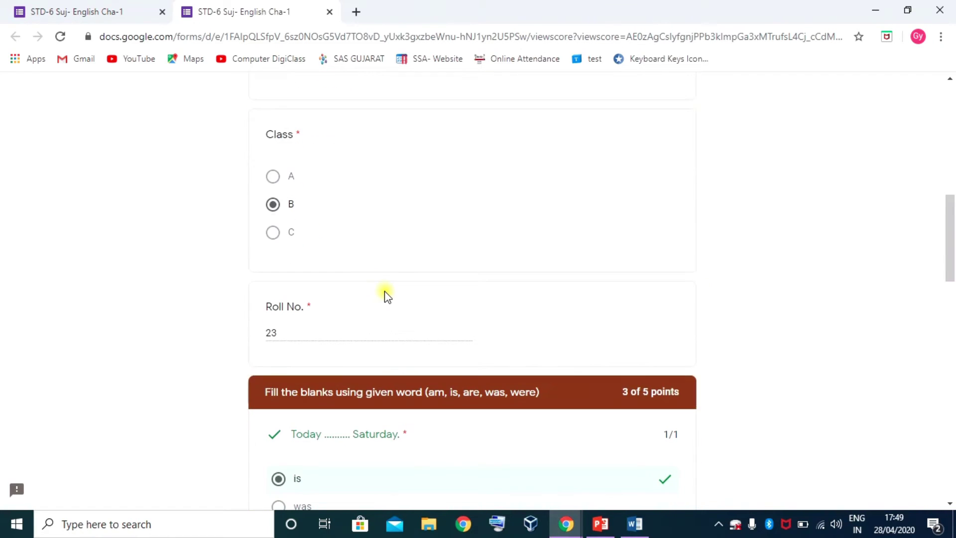
scroll(384, 294, "down", 4)
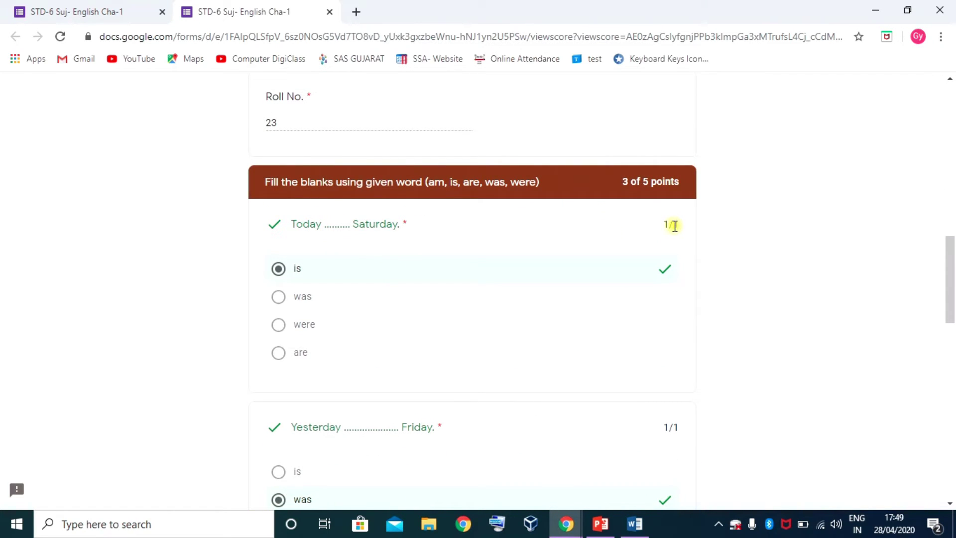
scroll(370, 228, "down", 4)
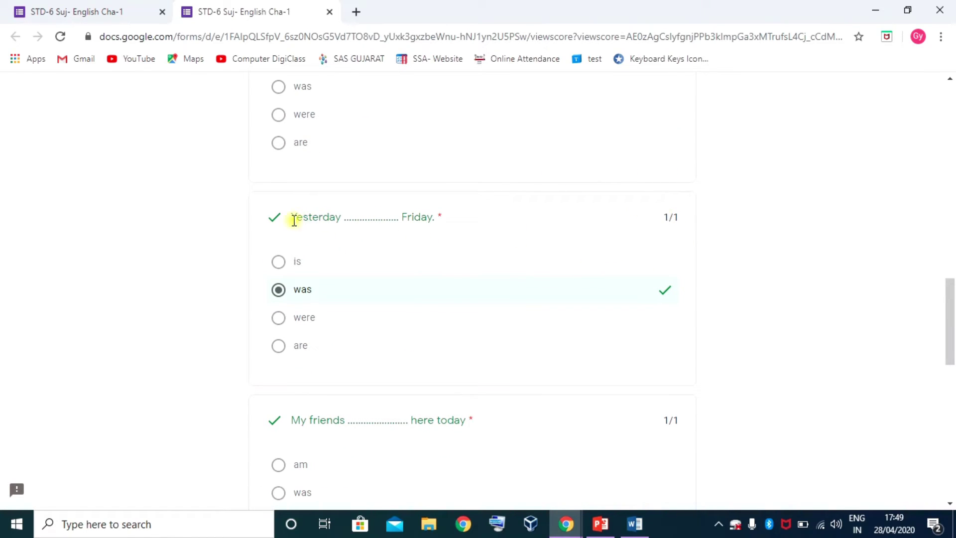
scroll(398, 313, "down", 4)
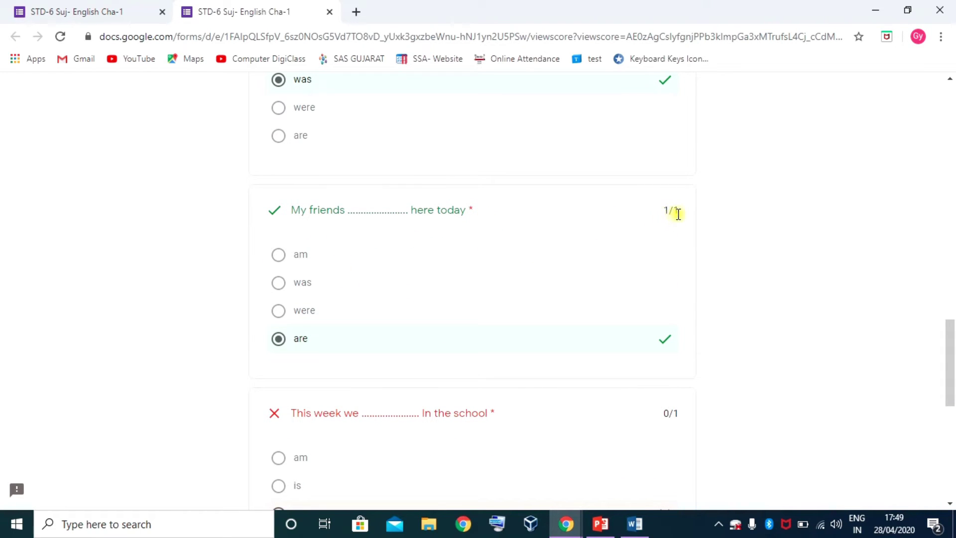
scroll(448, 314, "down", 3)
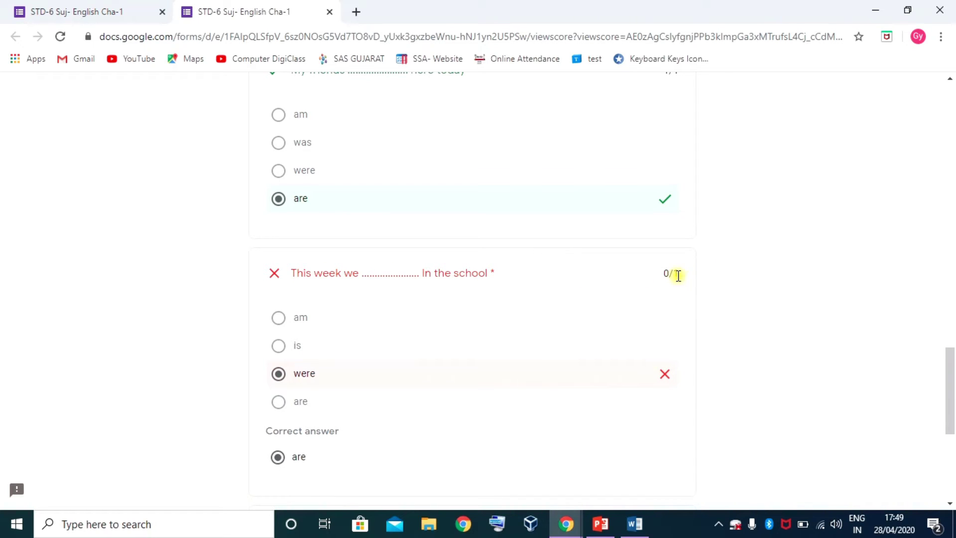
scroll(532, 355, "down", 1)
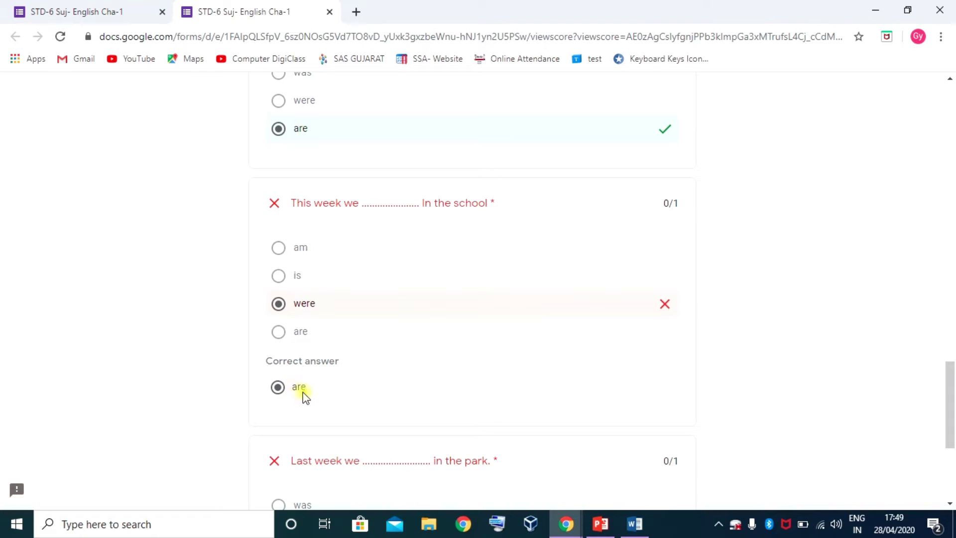
scroll(301, 391, "down", 3)
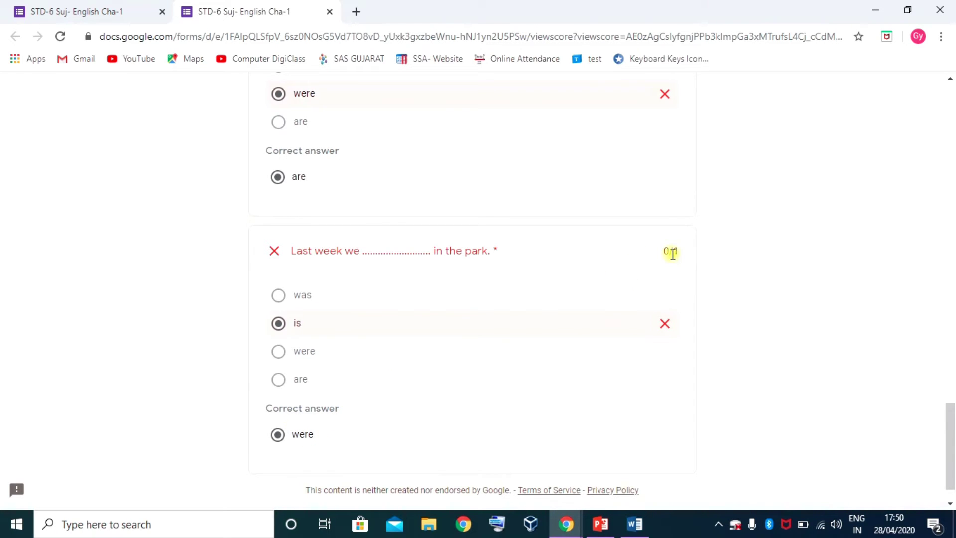
- Recheck the correct answers, then close the score page
scroll(668, 255, "up", 15)
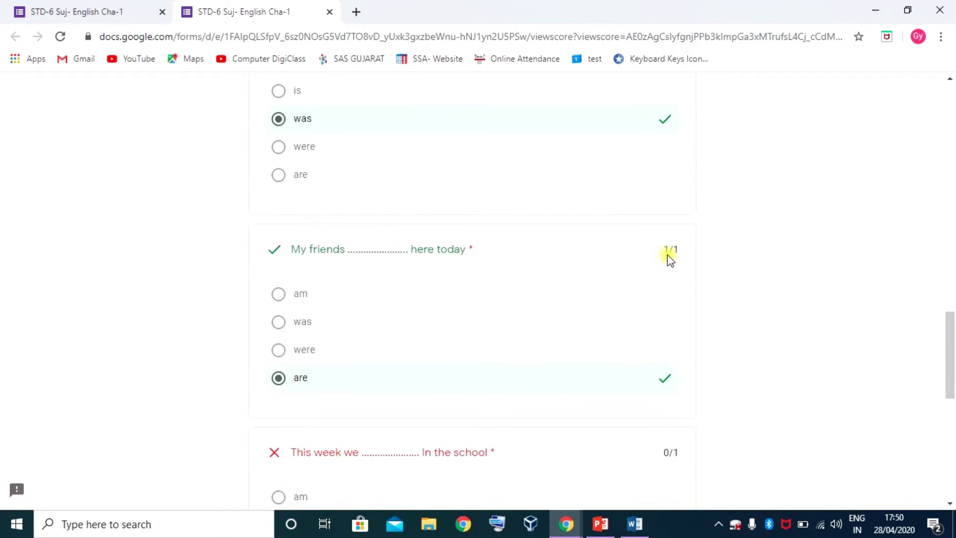
scroll(668, 254, "up", 6)
scroll(668, 256, "down", 4)
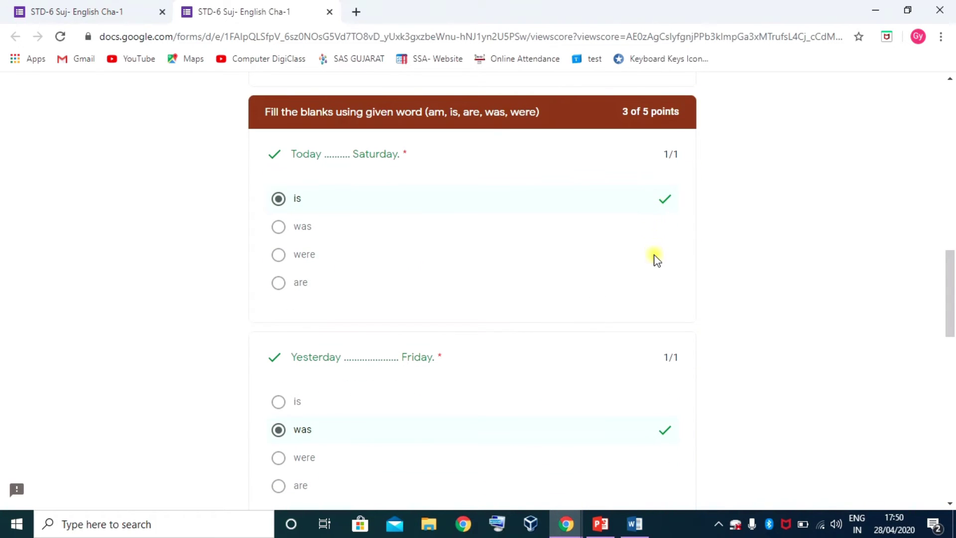
scroll(623, 286, "down", 15)
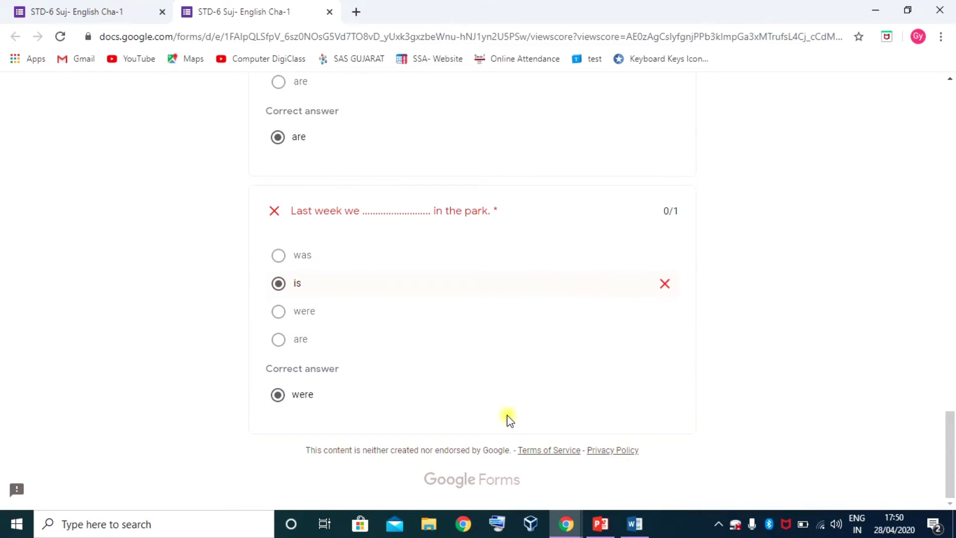
left_click(332, 13)
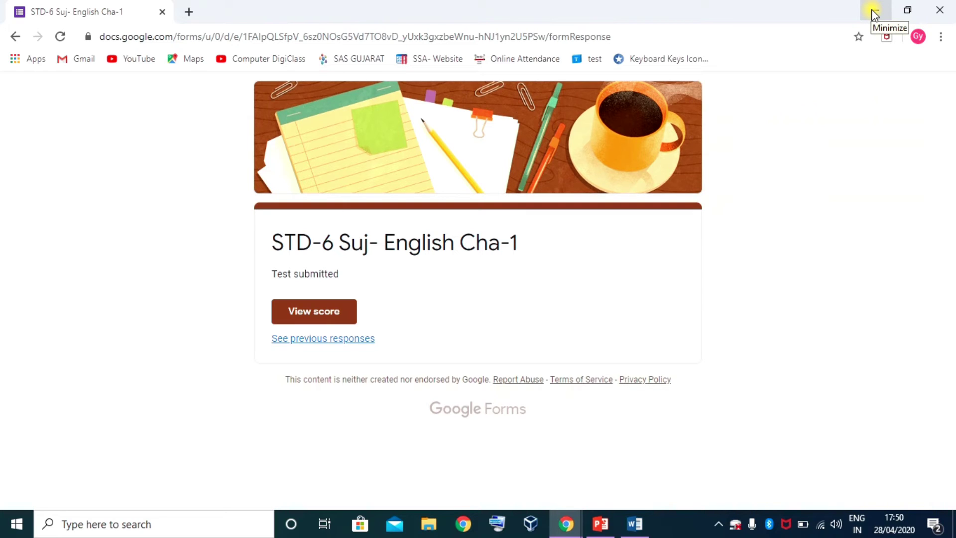
- Minimize the window, switch to My Drive, and launch Gmail from the Google apps grid
left_click(875, 13)
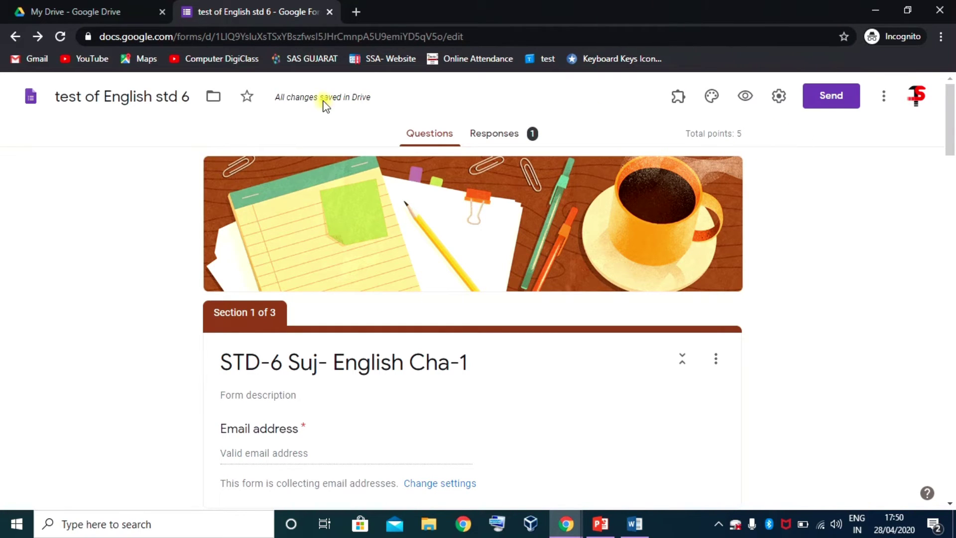
left_click(113, 10)
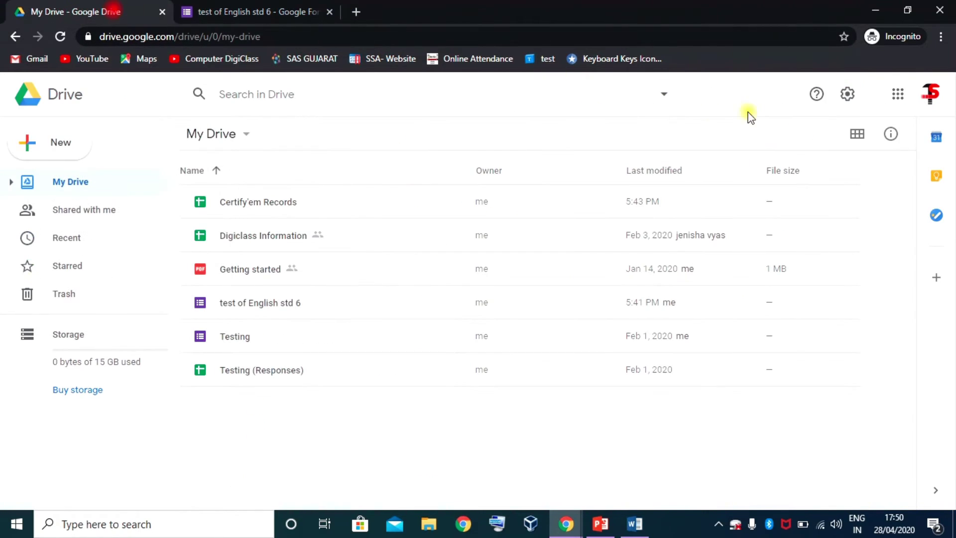
left_click(894, 93)
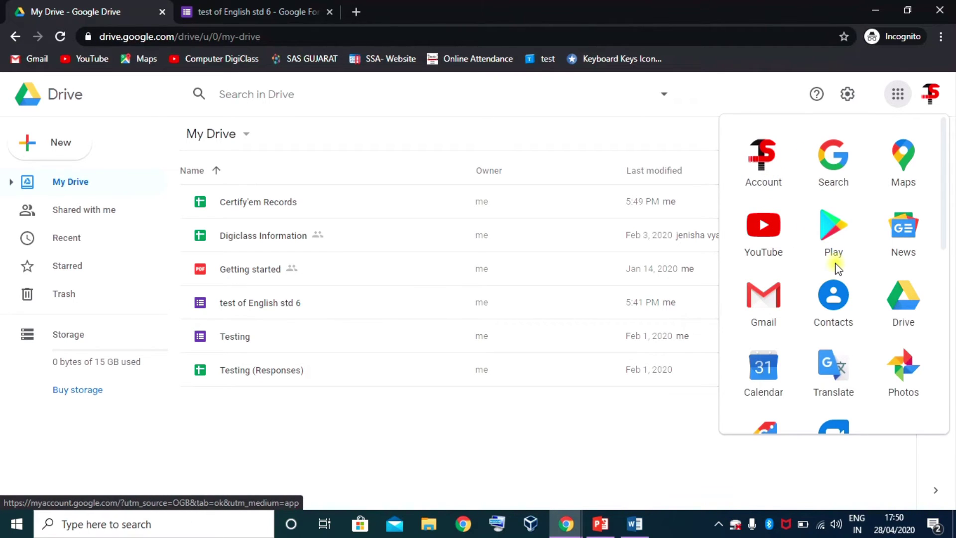
scroll(834, 264, "down", 3)
left_click(762, 161)
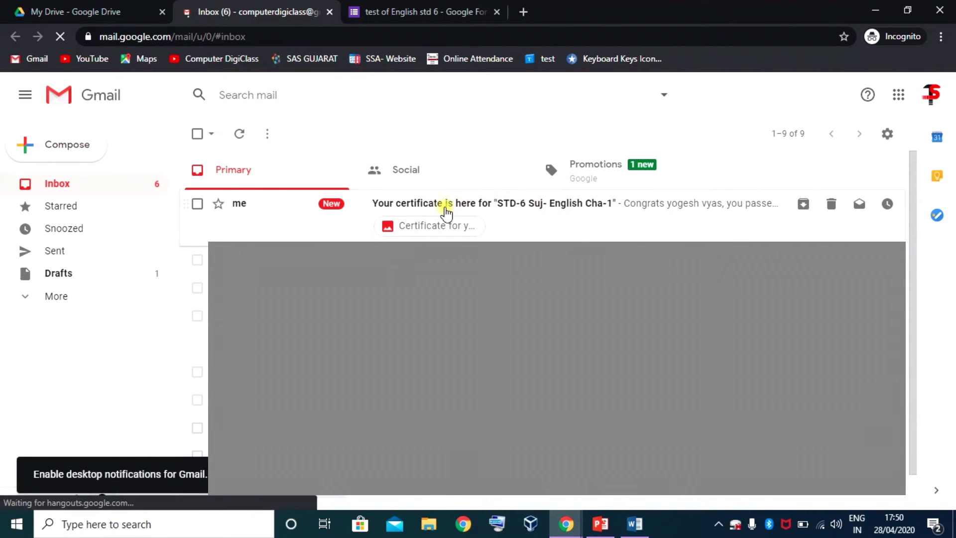
- Open the Certify'em 'Your certificate is here' email and preview the attached certificate image
left_click(532, 214)
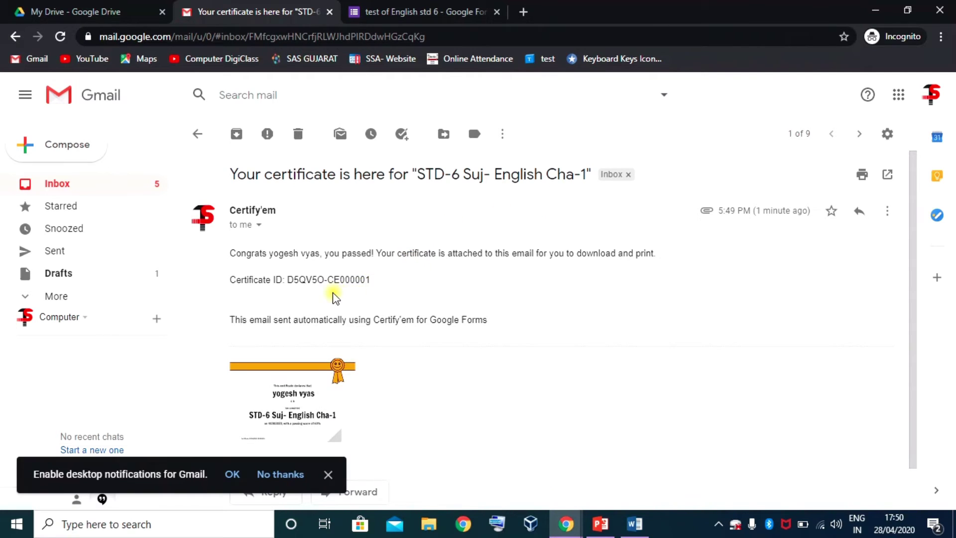
scroll(332, 293, "down", 1)
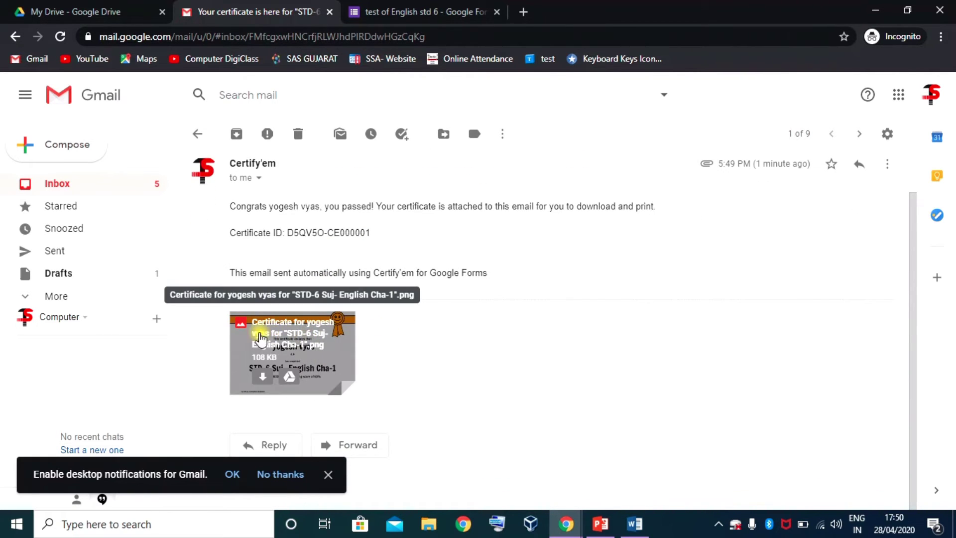
left_click(307, 346)
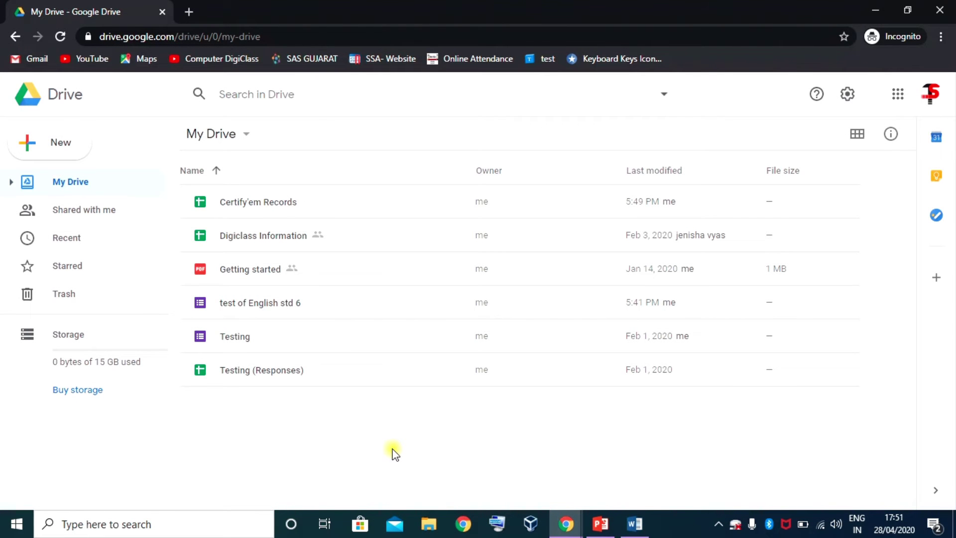
- Open the 'test of English std 6' form from Drive and show its Responses tab
left_click(239, 302)
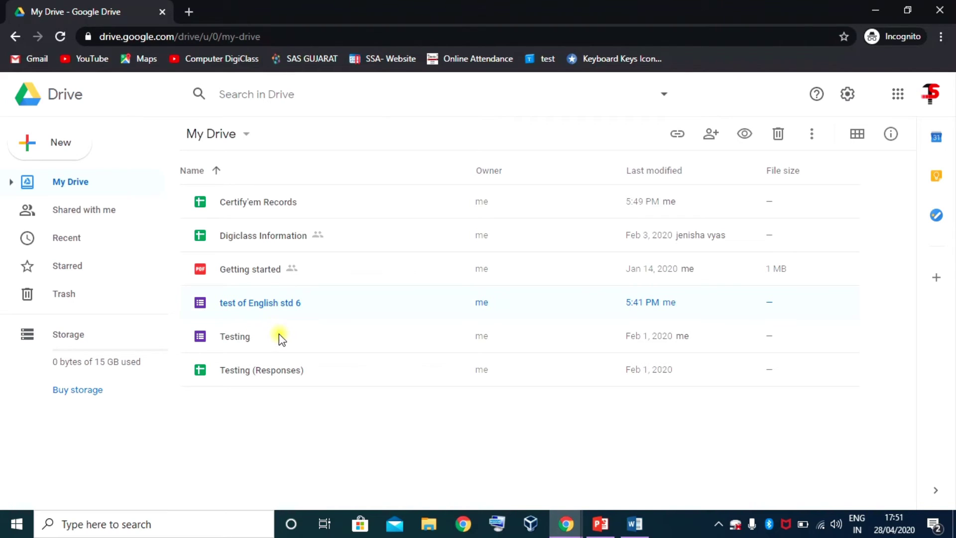
double_click(243, 303)
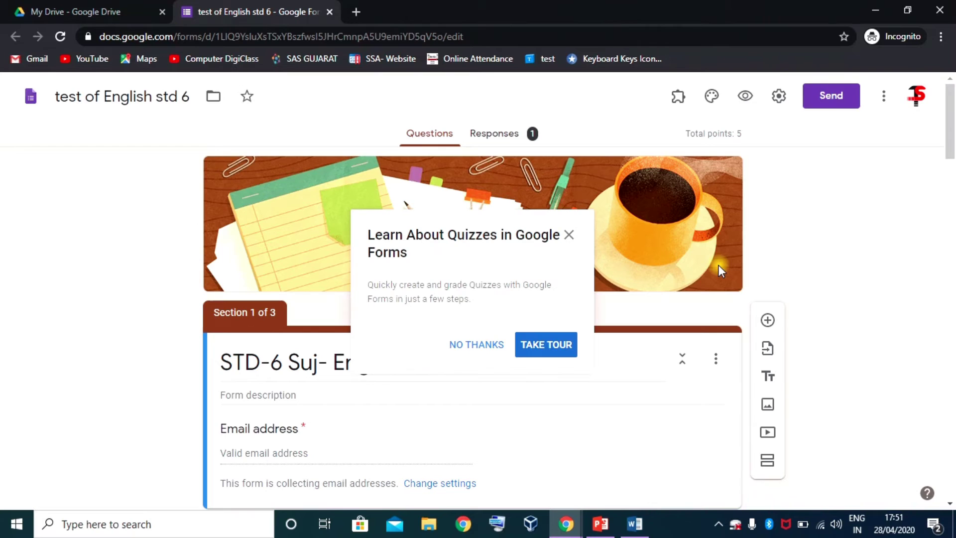
left_click(485, 346)
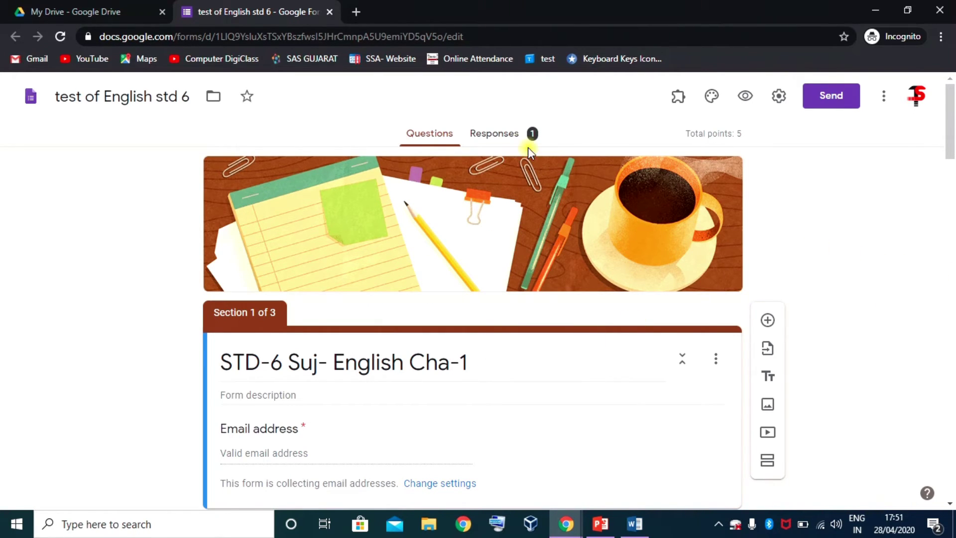
left_click(500, 133)
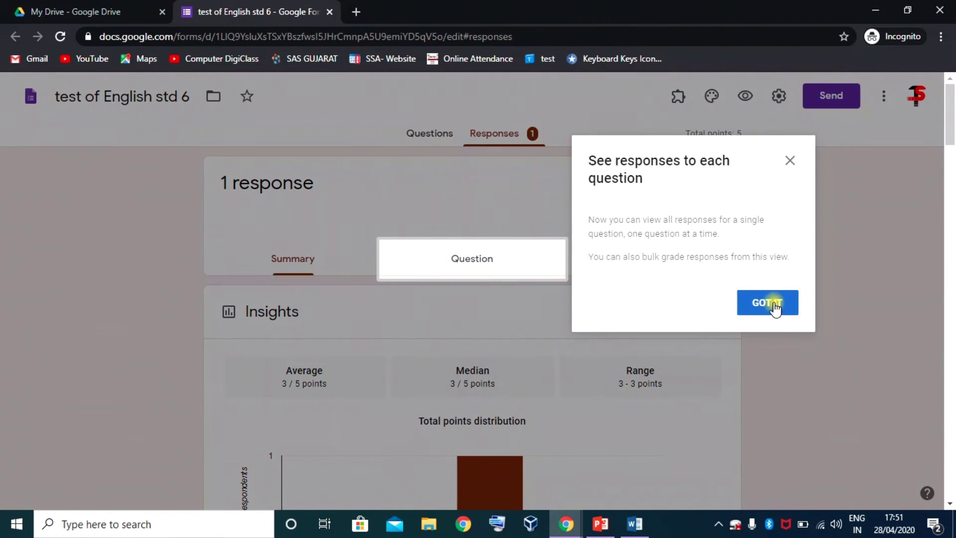
- Dismiss the responses tip and scroll through the Summary charts of the single response
left_click(772, 301)
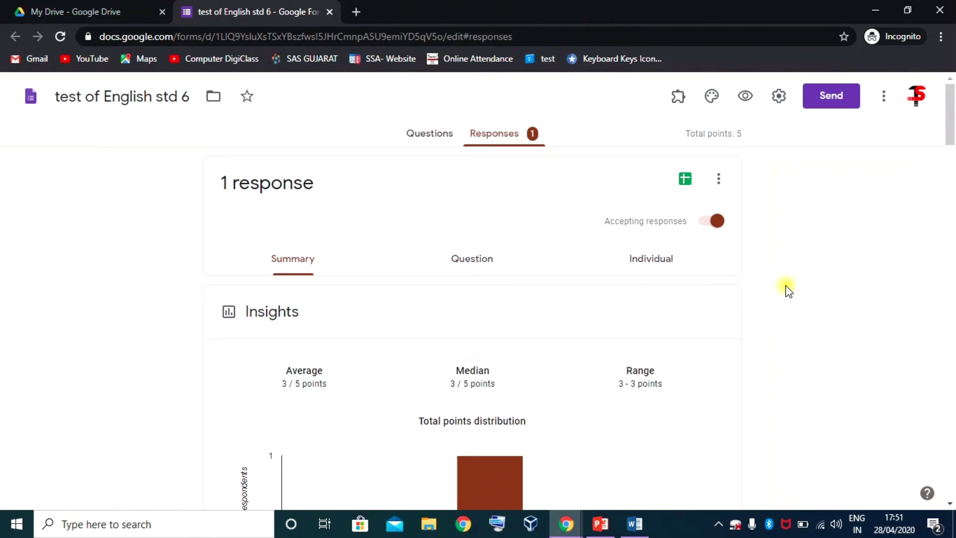
scroll(505, 311, "down", 15)
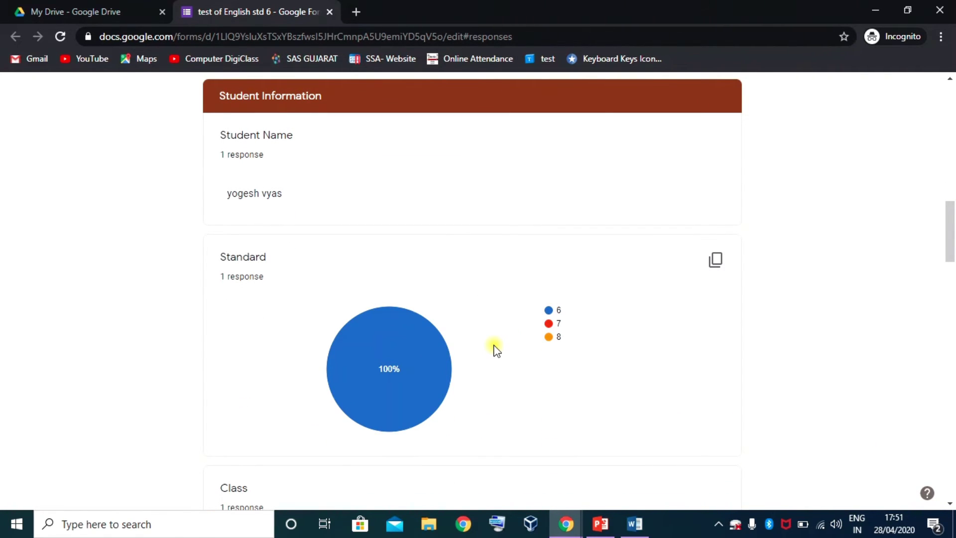
scroll(496, 350, "down", 7)
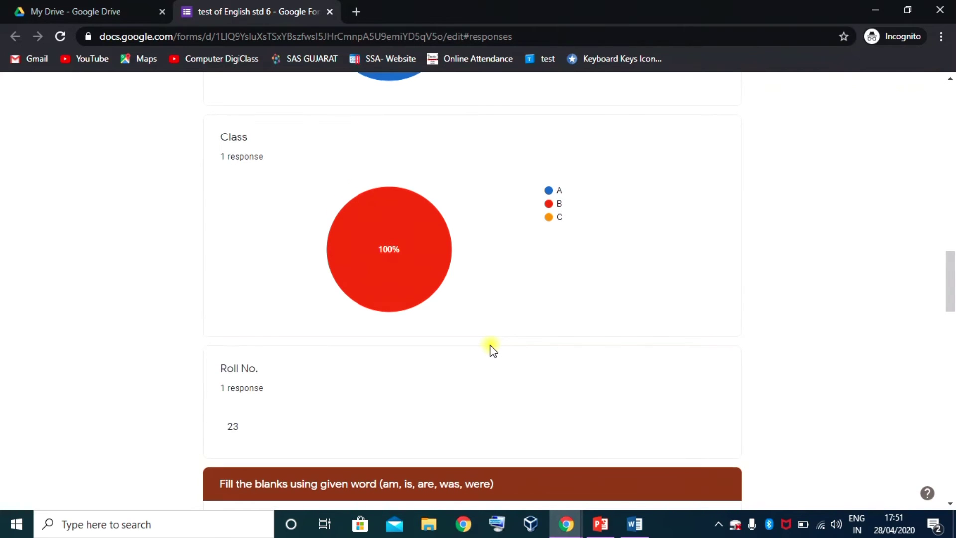
scroll(492, 350, "down", 7)
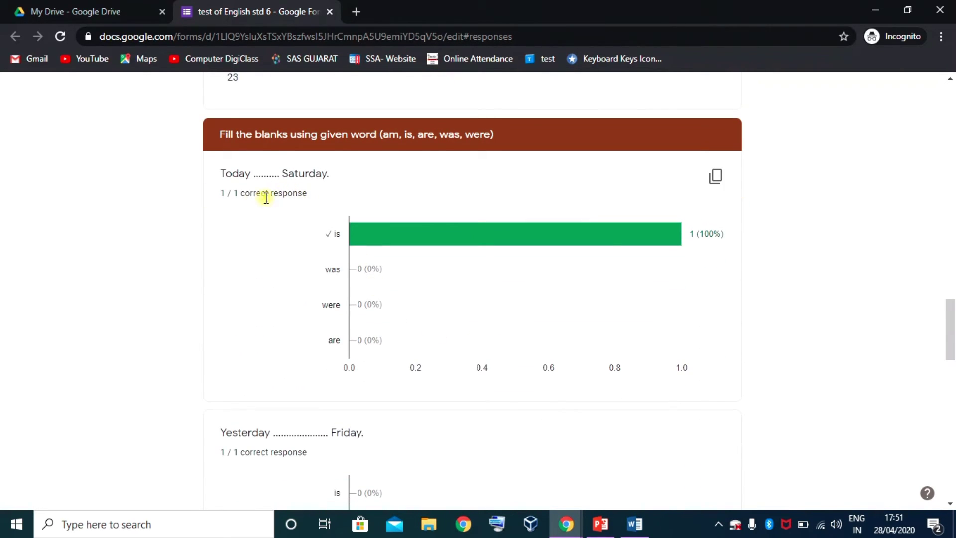
scroll(380, 273, "down", 1)
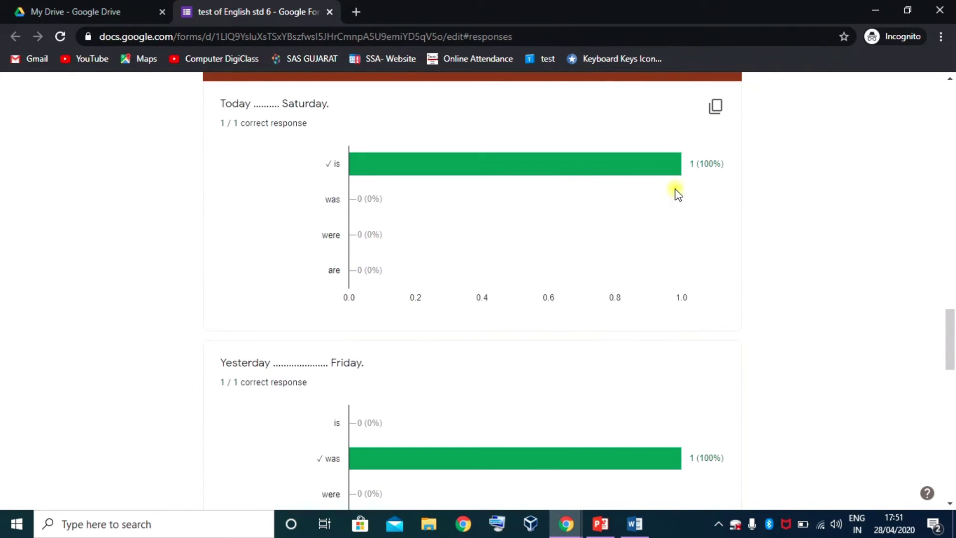
scroll(474, 274, "down", 12)
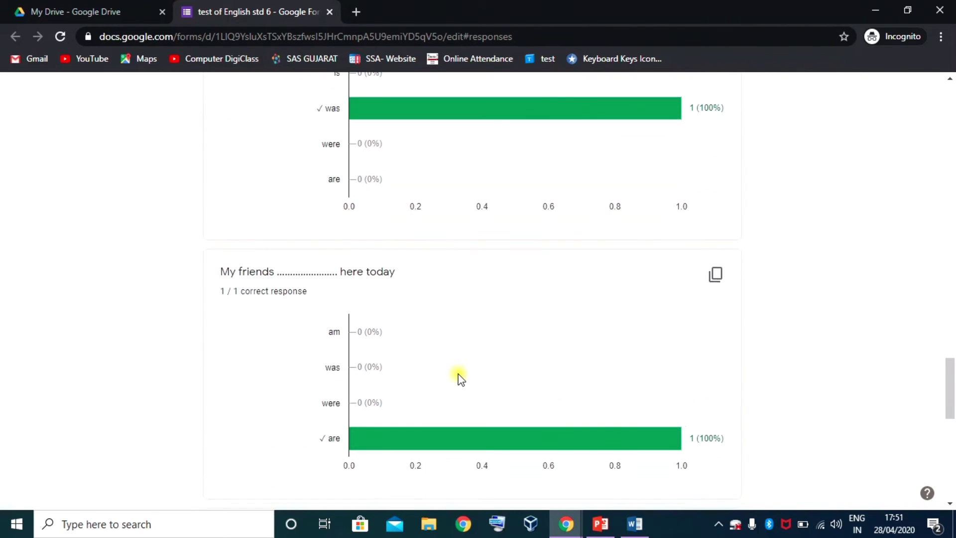
scroll(462, 372, "up", 20)
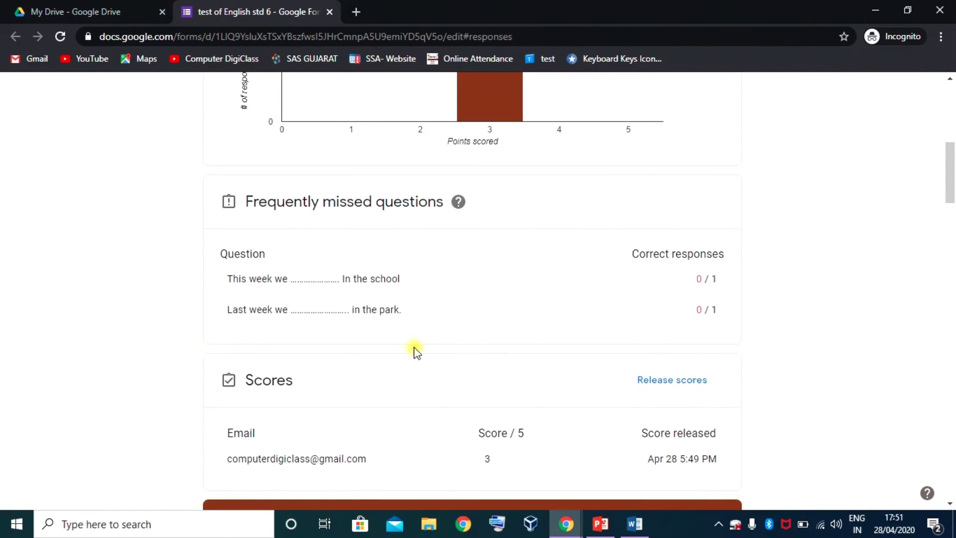
scroll(393, 329, "up", 1)
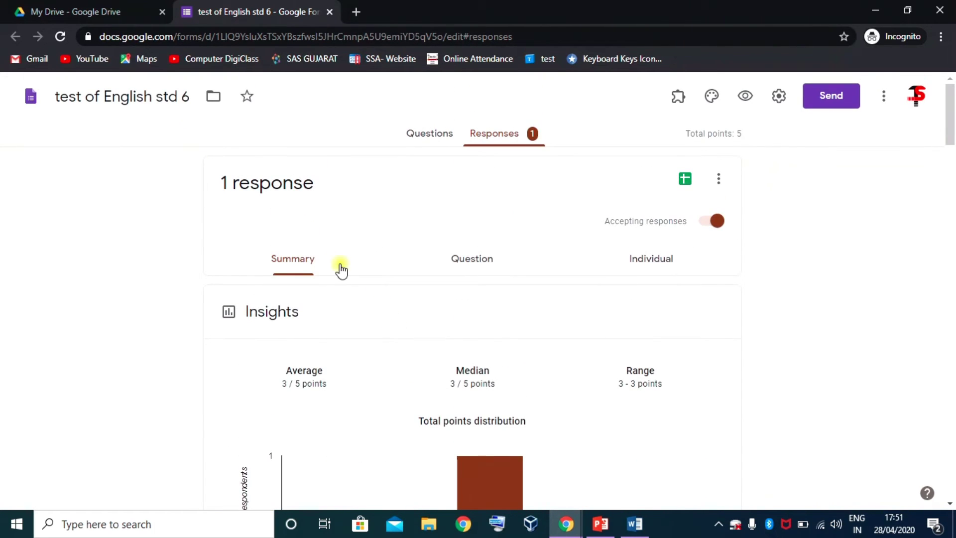
- Switch to the Question view and show answers to 'Today ......... Saturday.' (question 5 of 9)
left_click(473, 259)
scroll(466, 363, "down", 3)
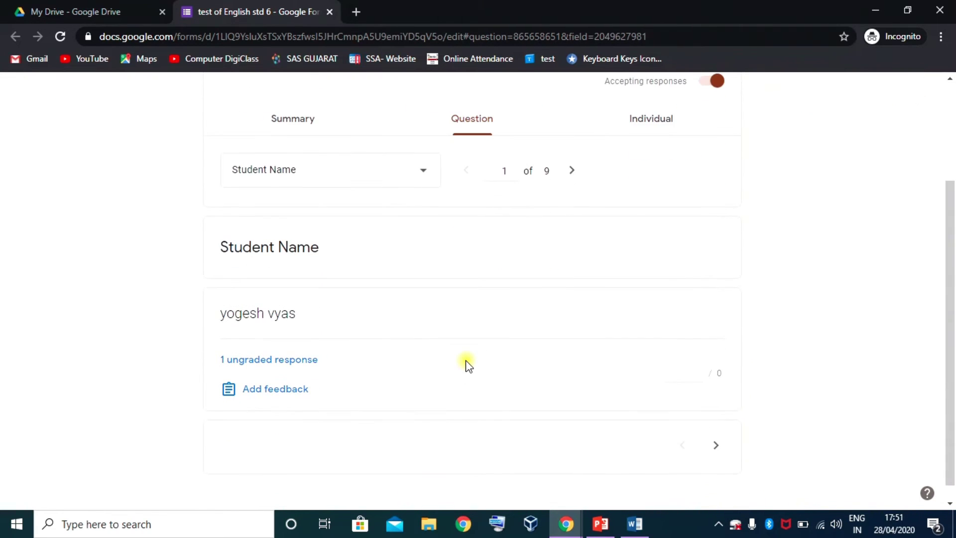
scroll(407, 281, "down", 1)
scroll(403, 269, "up", 1)
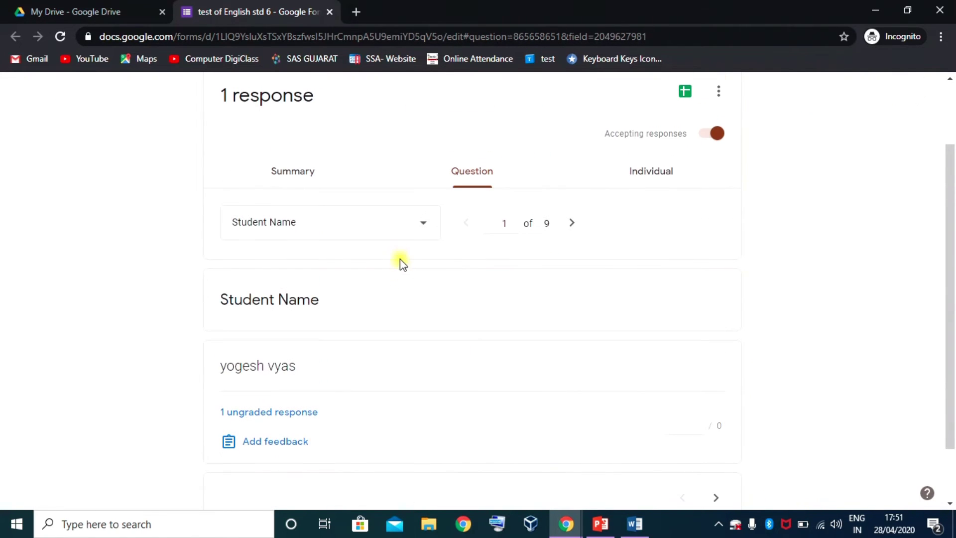
left_click(423, 223)
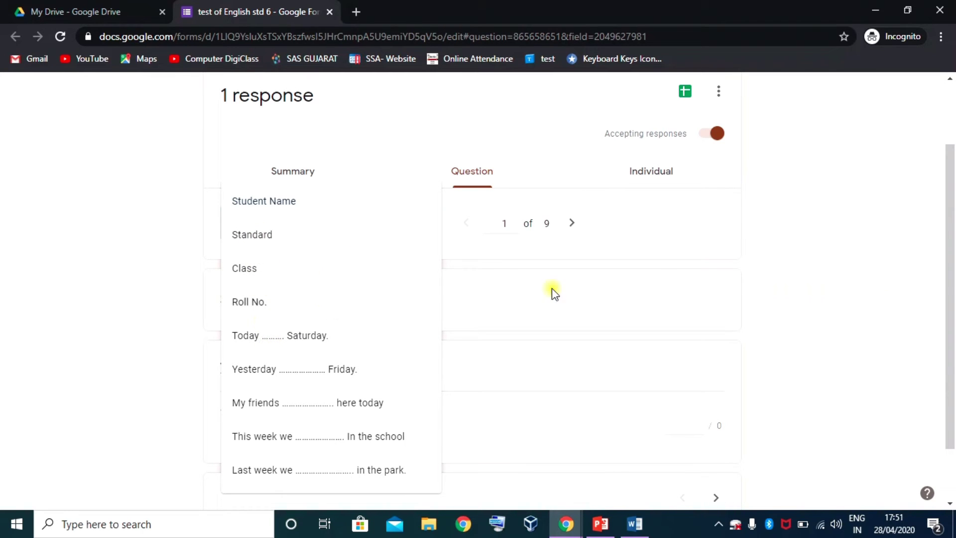
left_click(727, 235)
scroll(420, 177, "down", 2)
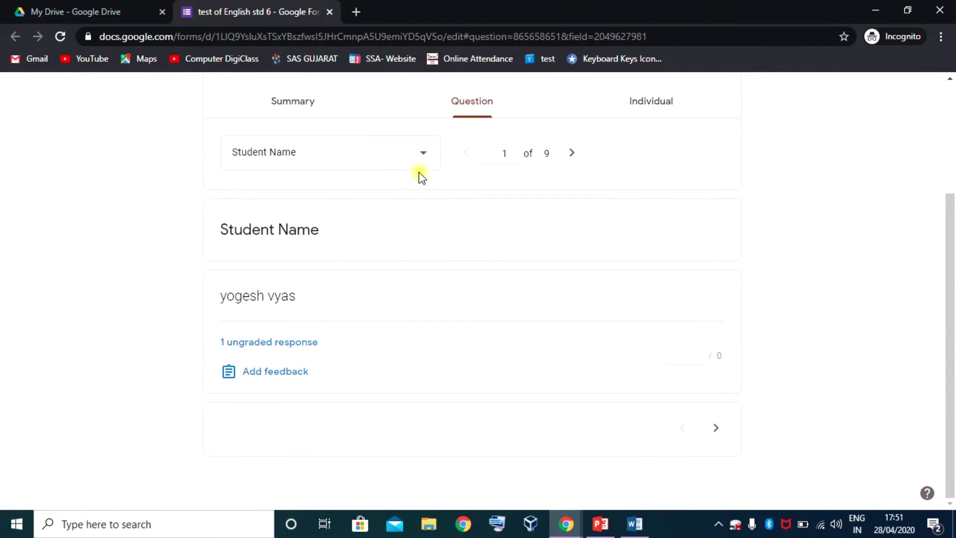
left_click(425, 153)
left_click(285, 292)
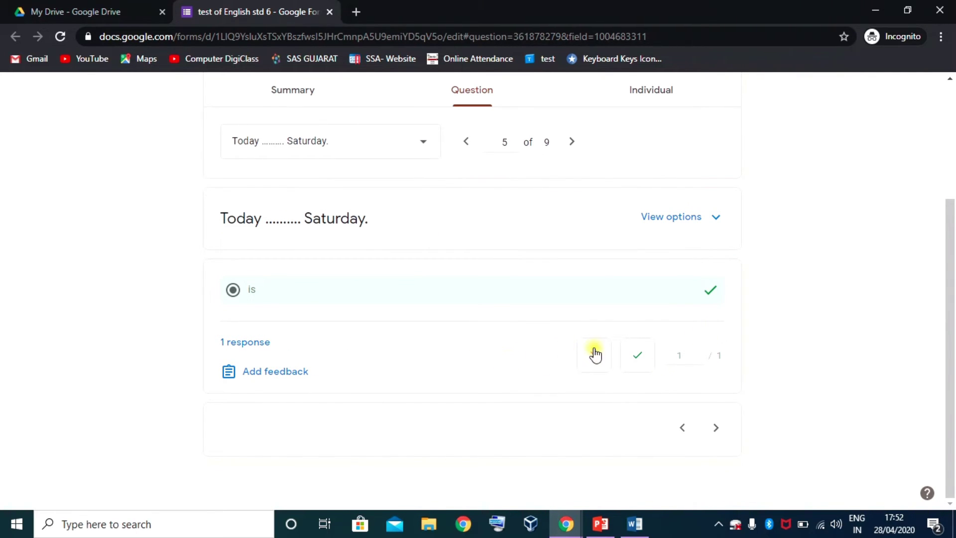
scroll(534, 345, "up", 3)
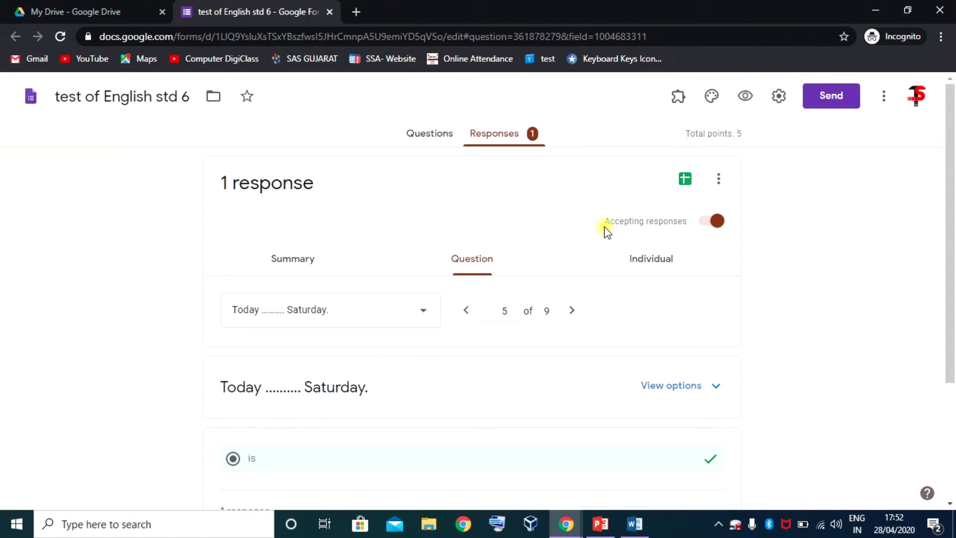
- Review the individual 3/5 response, then bring up the responses card's more-options menu
left_click(662, 264)
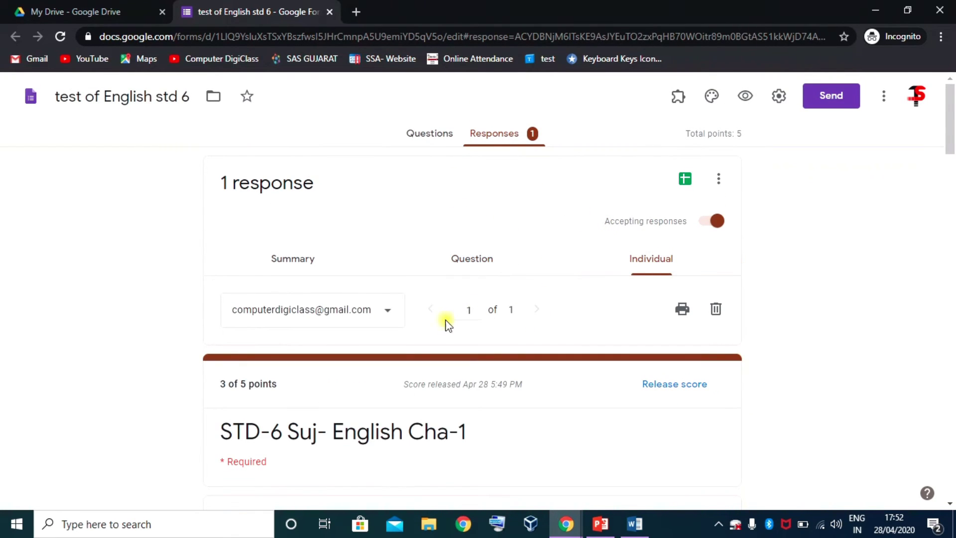
scroll(443, 326, "down", 2)
scroll(433, 333, "down", 5)
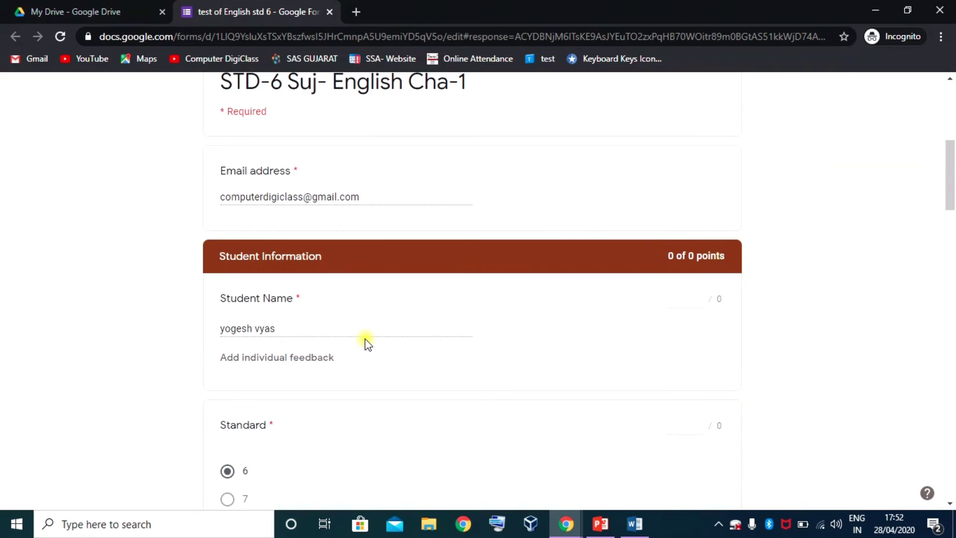
scroll(366, 343, "down", 2)
scroll(299, 298, "down", 11)
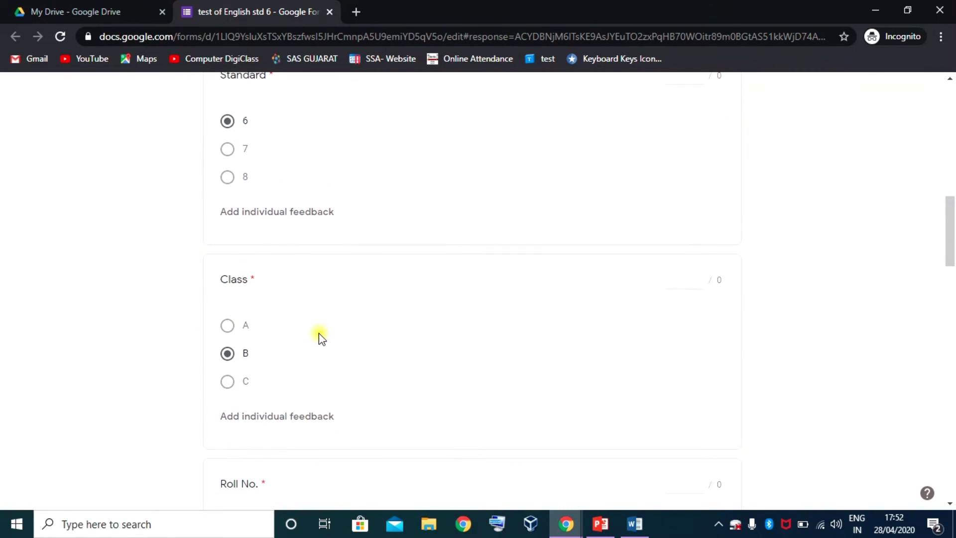
scroll(388, 341, "down", 10)
scroll(428, 328, "up", 15)
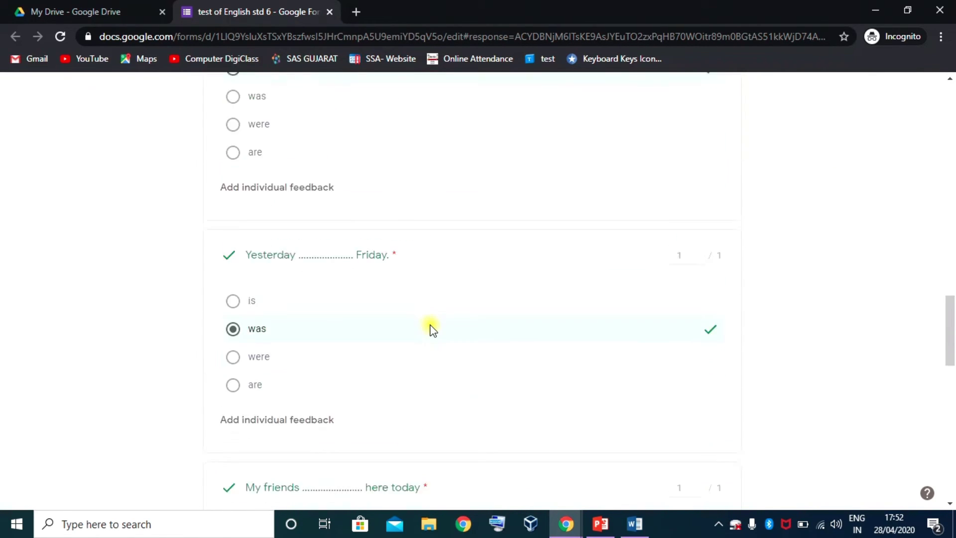
scroll(432, 328, "up", 8)
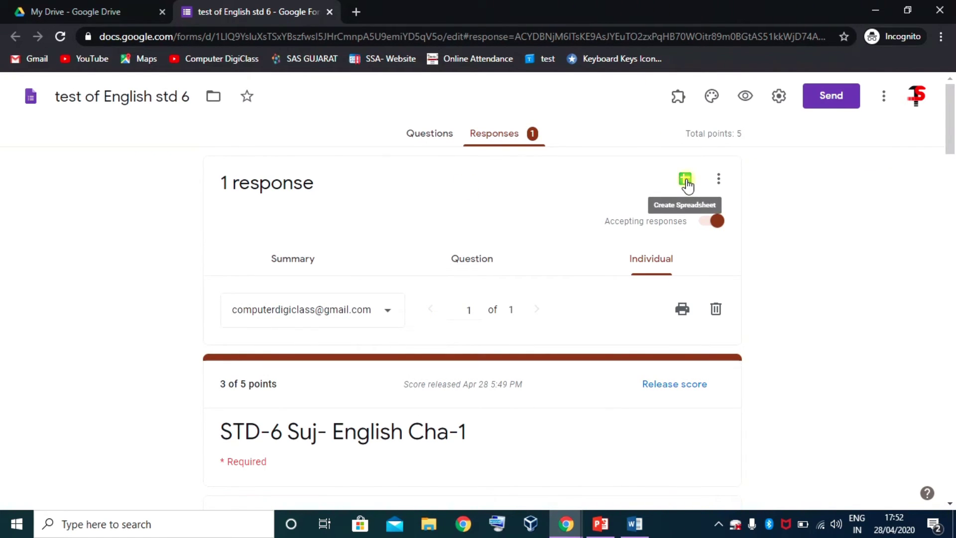
left_click(718, 180)
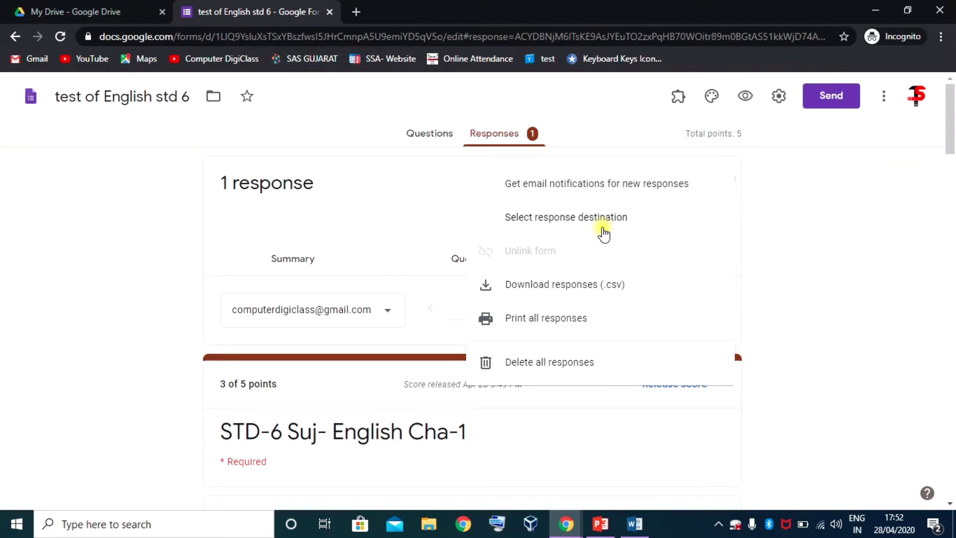
- Create a new linked spreadsheet named 'test of English std 6 (Responses)'
left_click(791, 194)
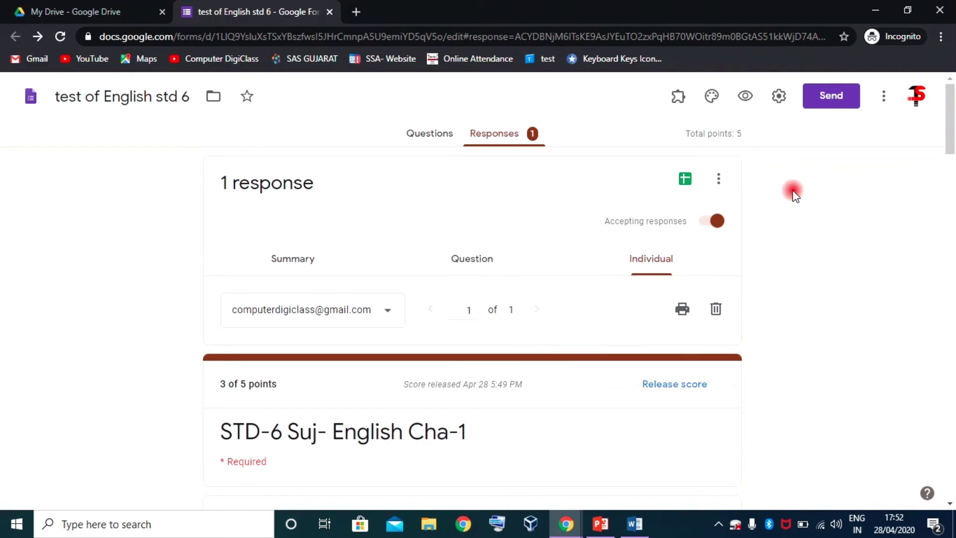
left_click(685, 180)
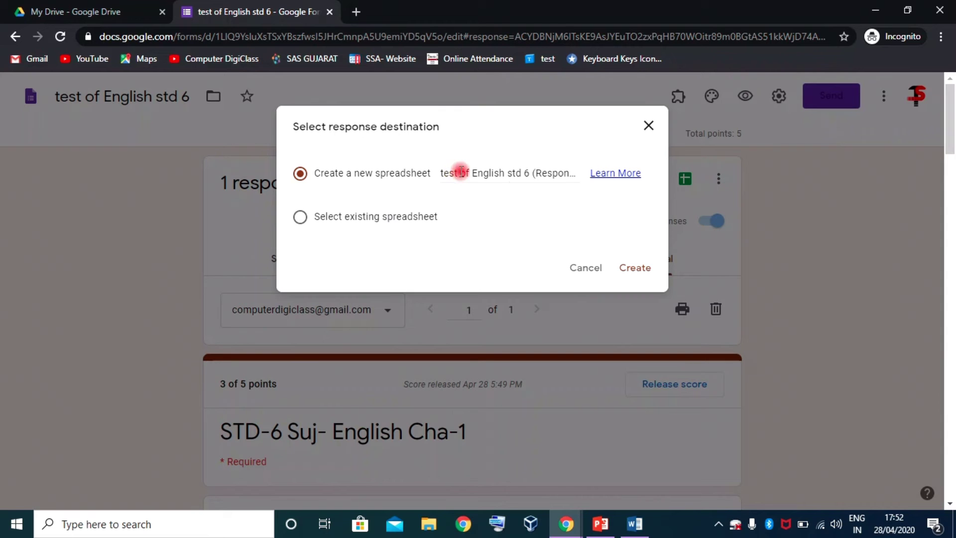
left_click(461, 171)
left_click_drag(442, 173, 580, 175)
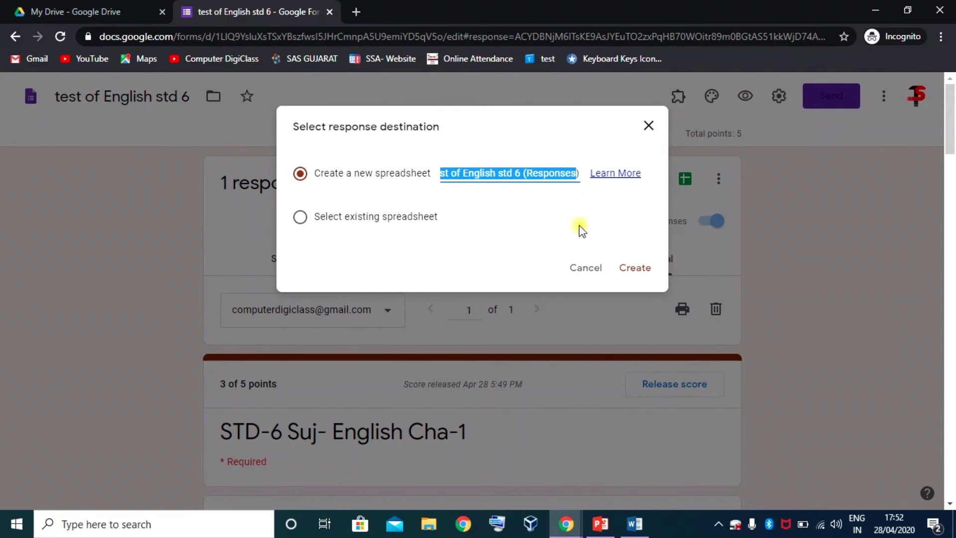
left_click(639, 272)
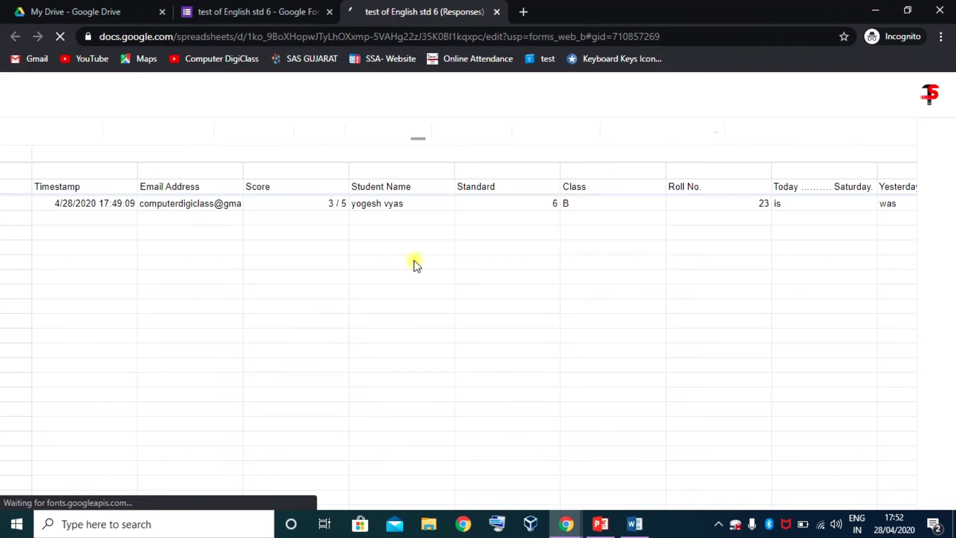
- Inspect the response row in cells A2–E2, then close the sheet and return to My Drive
left_click(95, 203)
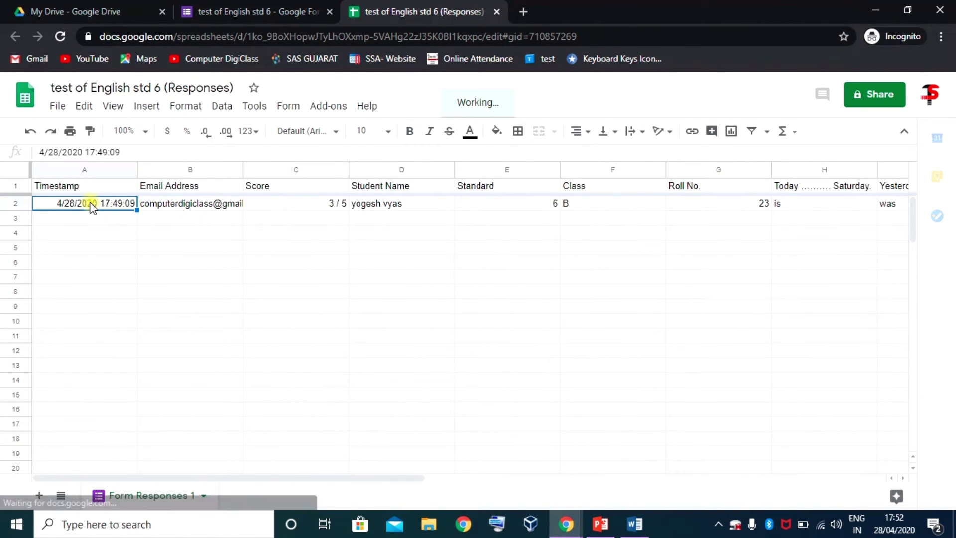
left_click(191, 204)
left_click(304, 203)
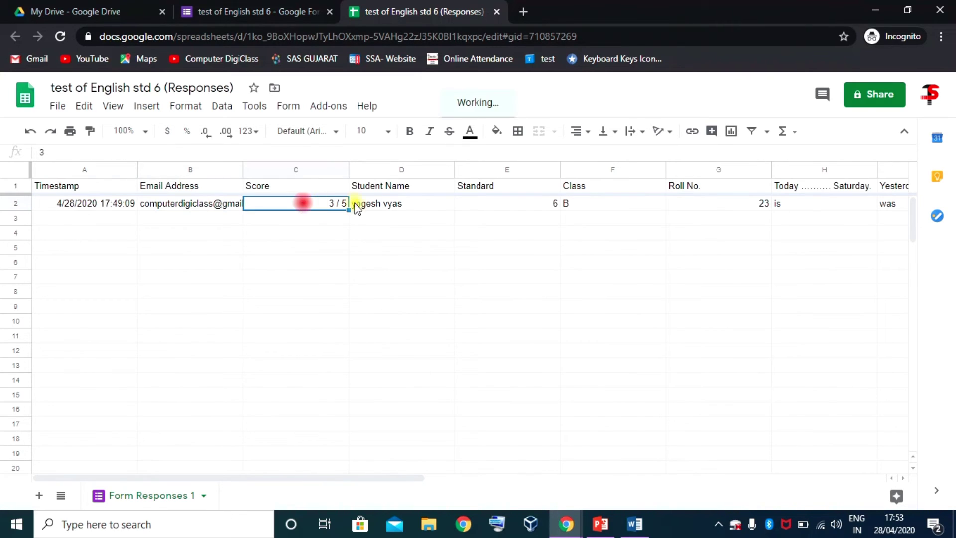
left_click(416, 205)
left_click(509, 203)
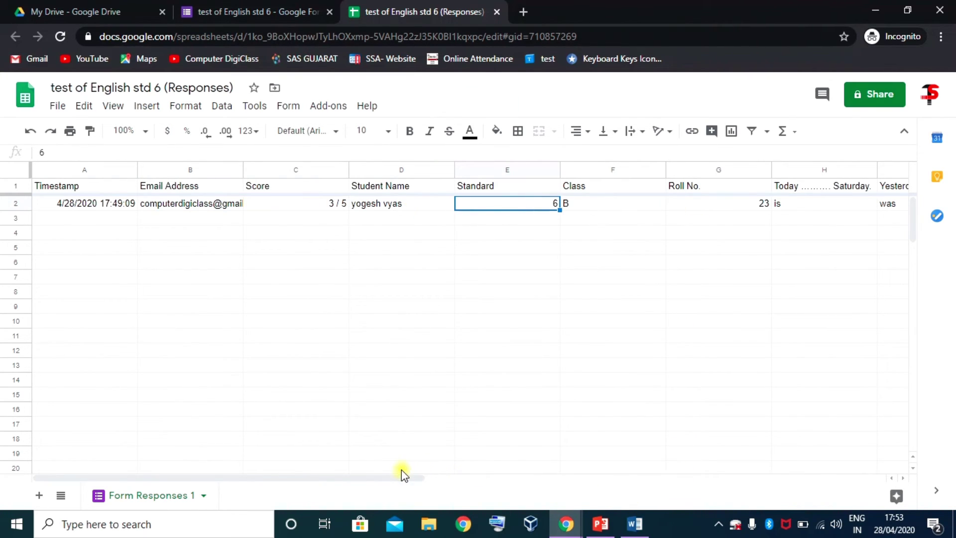
left_click_drag(402, 477, 411, 479)
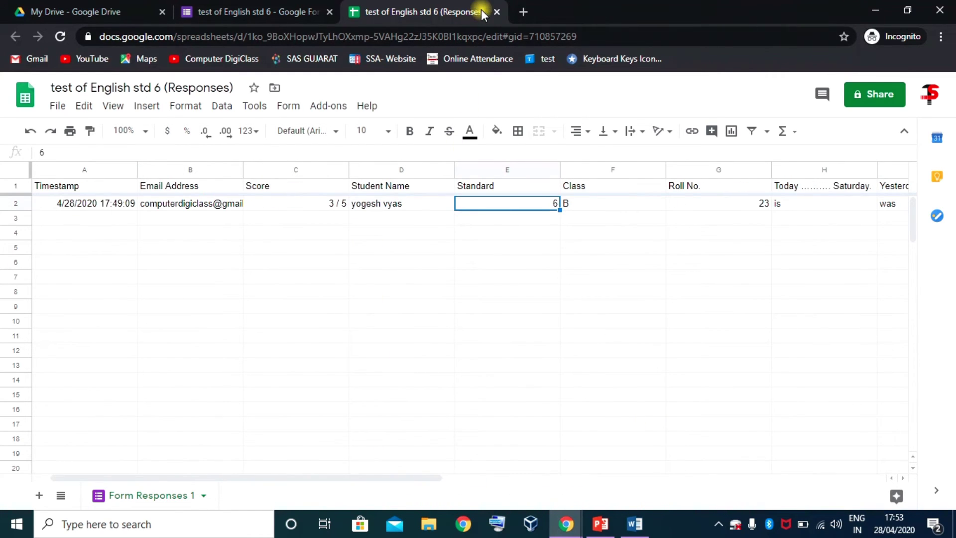
left_click(496, 11)
left_click(87, 14)
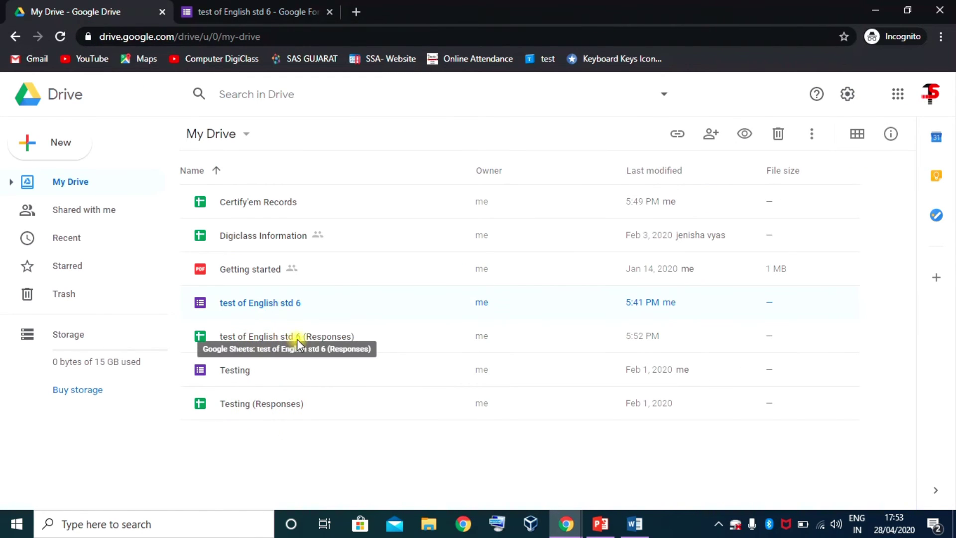
- Close the std 6 form's tab and make a copy of 'test of English std 6' in My Drive
left_click(329, 339)
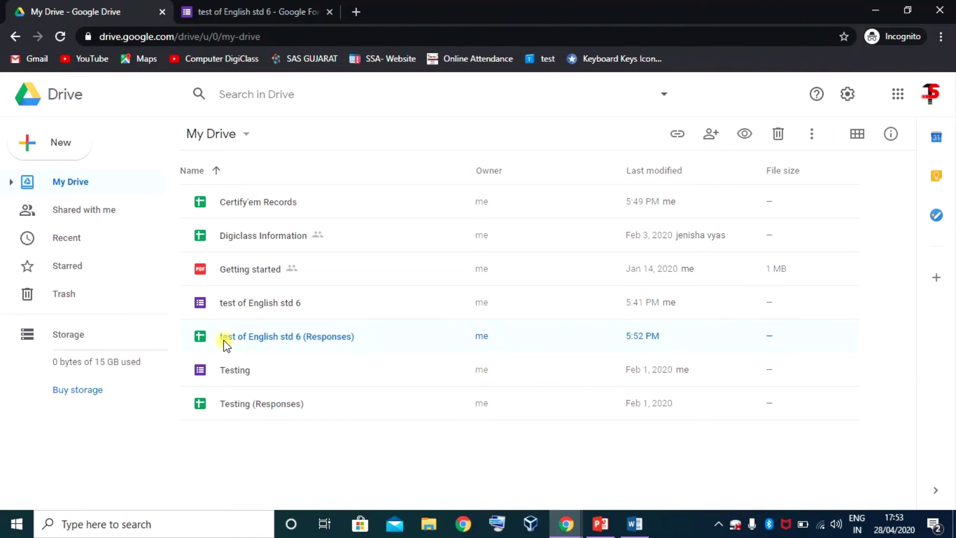
left_click(248, 303)
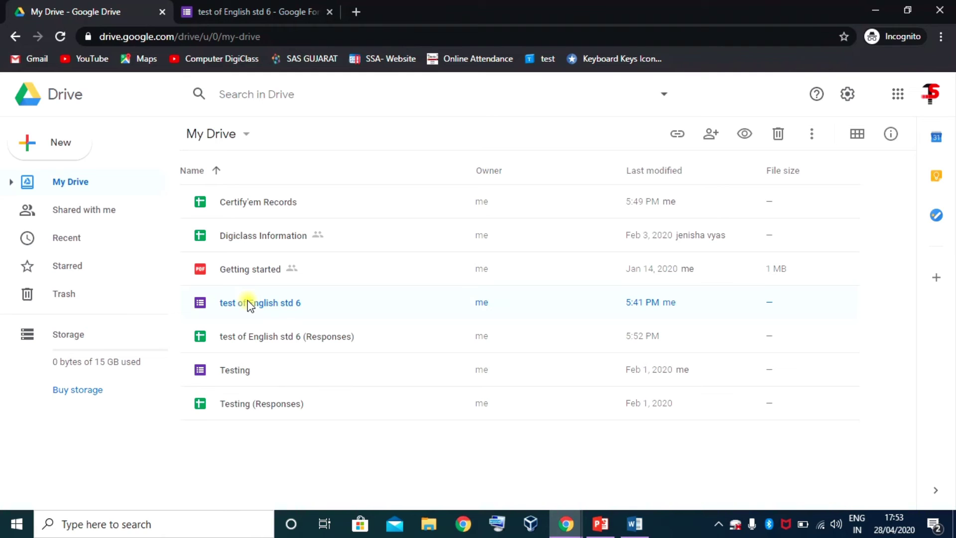
left_click(329, 12)
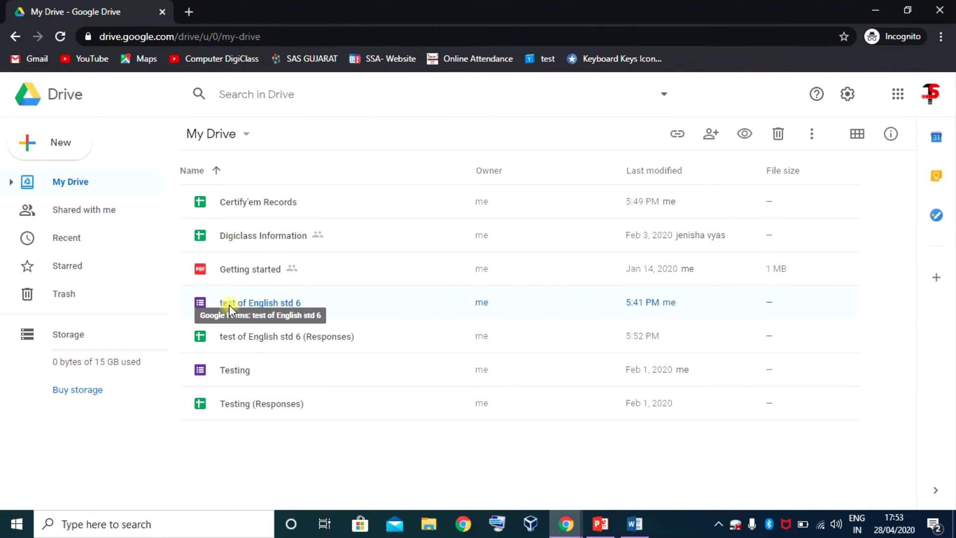
right_click(270, 309)
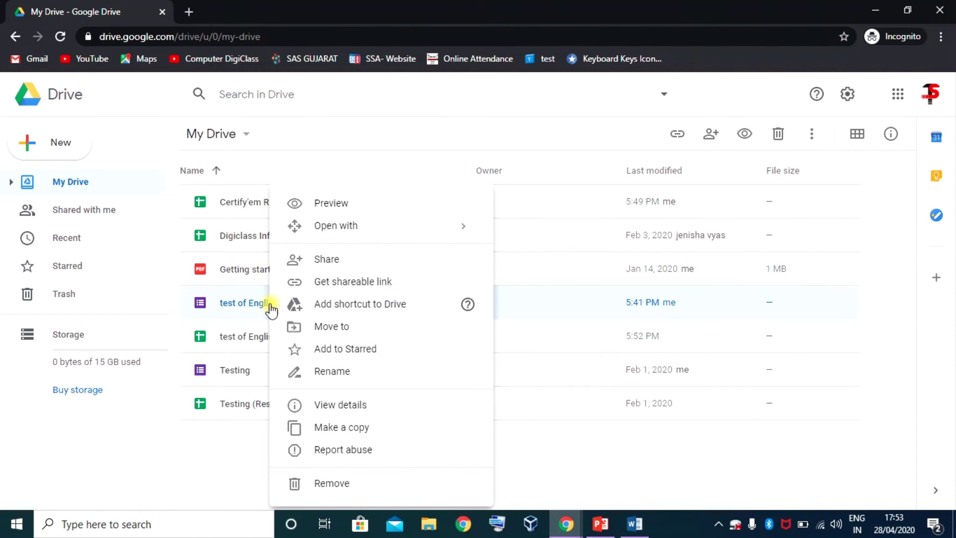
left_click(353, 436)
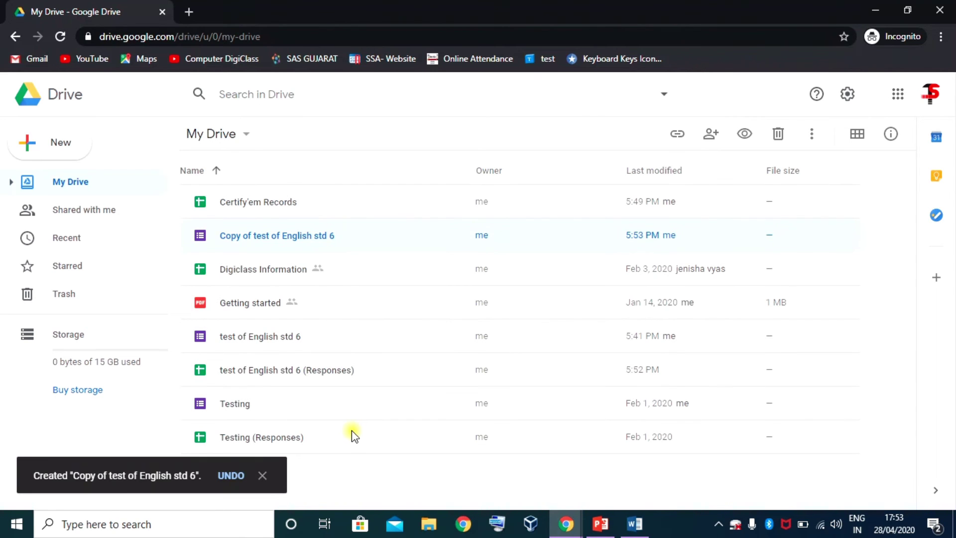
right_click(268, 234)
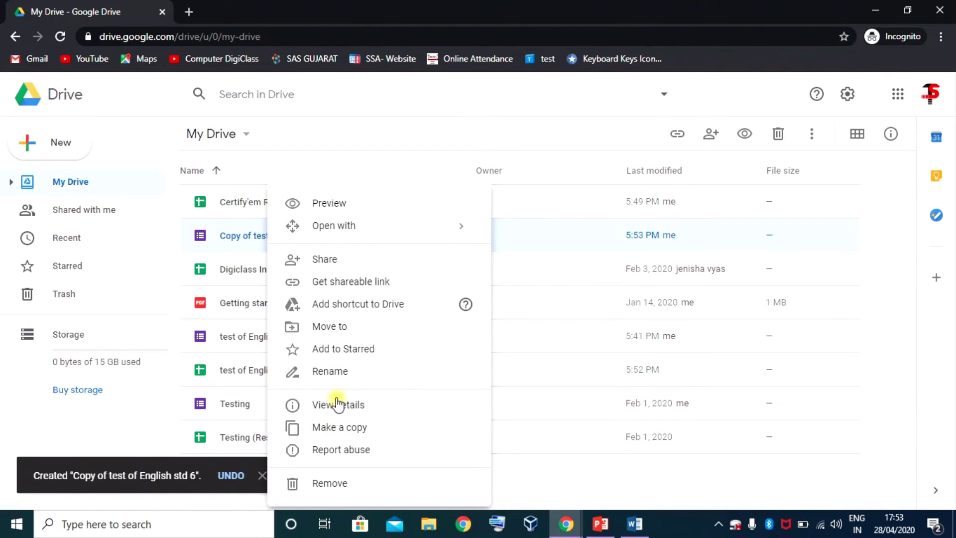
- Rename 'Copy of test of English std 6' to 'test of English std 7'
left_click(334, 370)
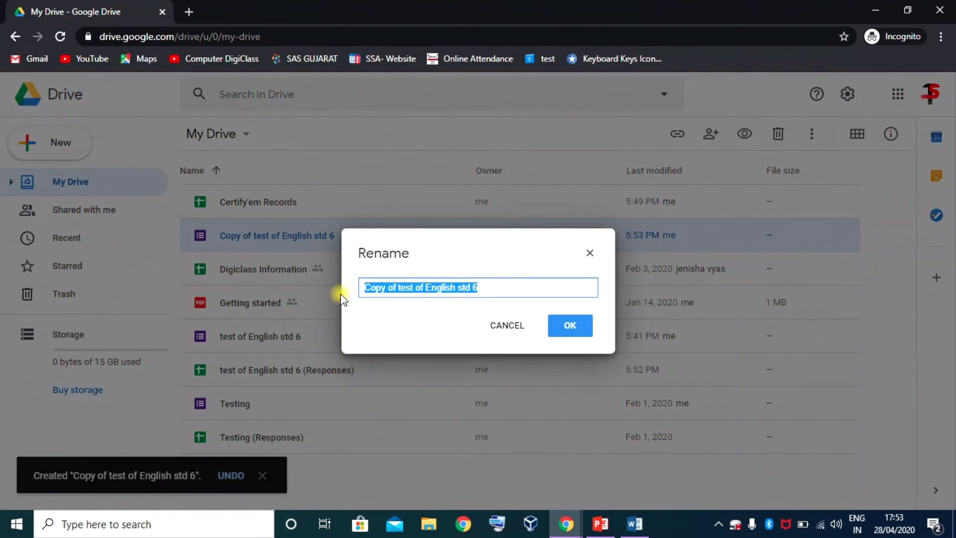
left_click(399, 289)
key("BackSpace")
key("BackSpace")
key("BackSpace")
key("BackSpace")
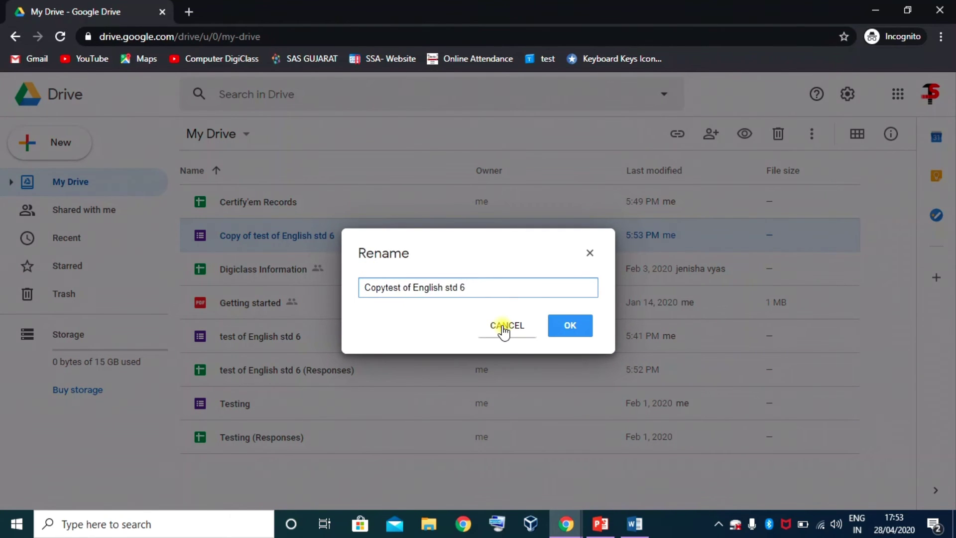
key("BackSpace")
key("BackSpace")
key("BackSpace")
key("BackSpace")
left_click(444, 285)
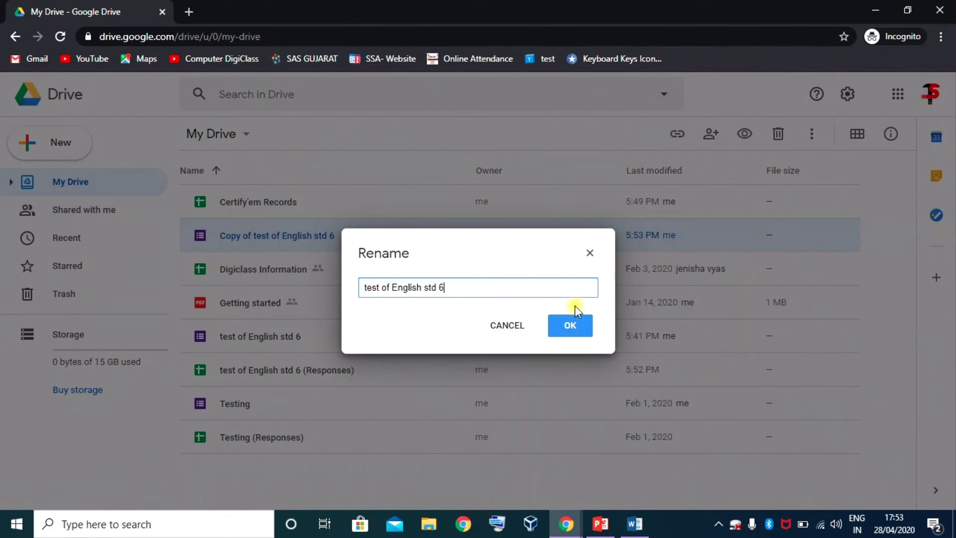
key("BackSpace")
type("7")
left_click(571, 331)
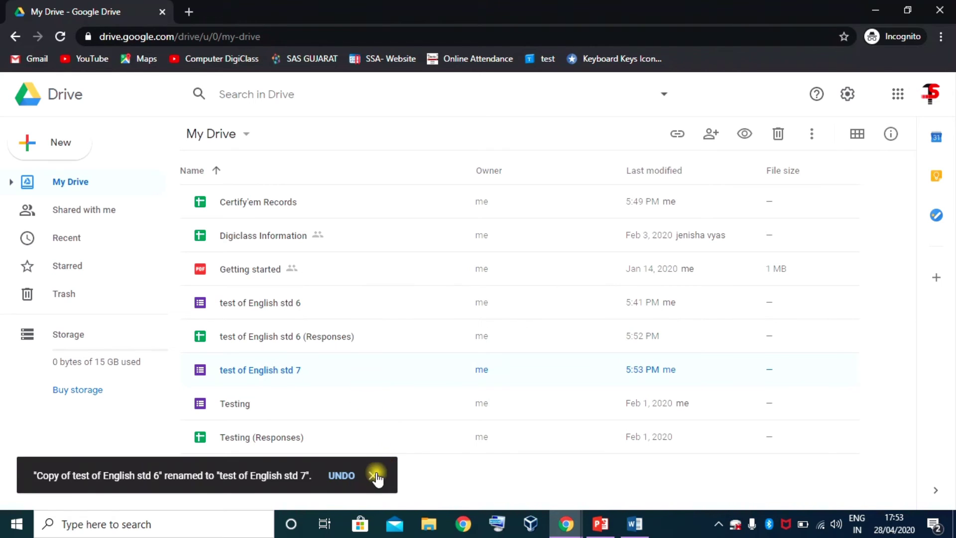
left_click(372, 476)
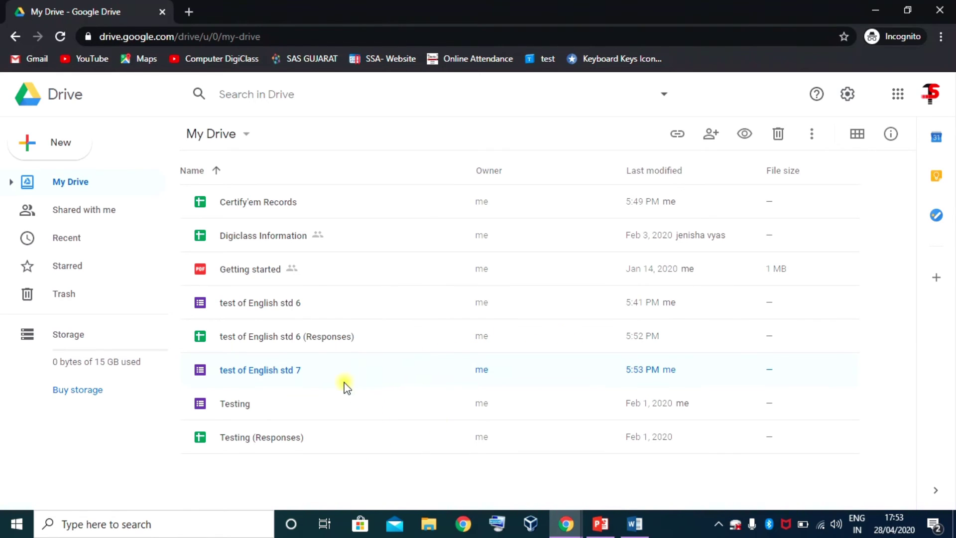
- Open the 'test of English std 7' form from Drive and look over its contents
double_click(263, 371)
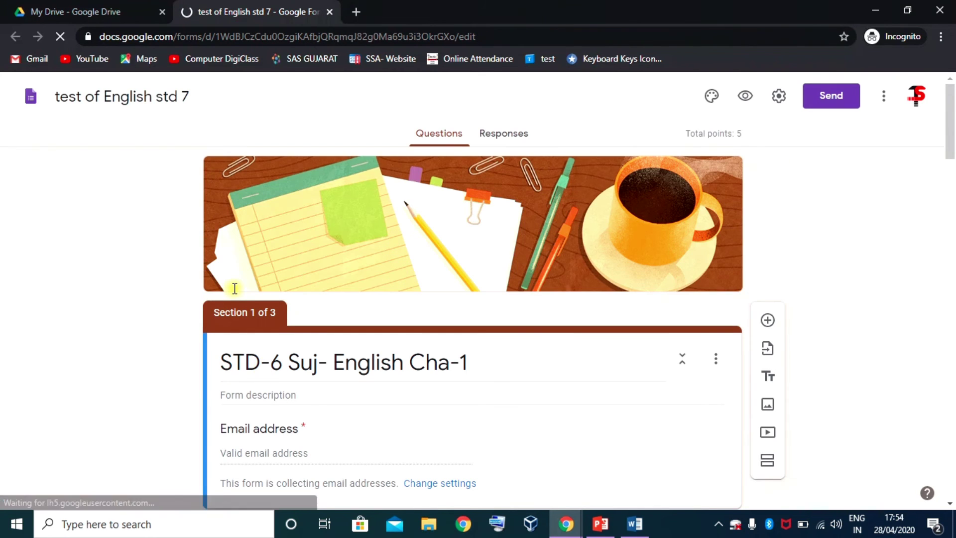
scroll(266, 292, "down", 3)
scroll(309, 298, "up", 3)
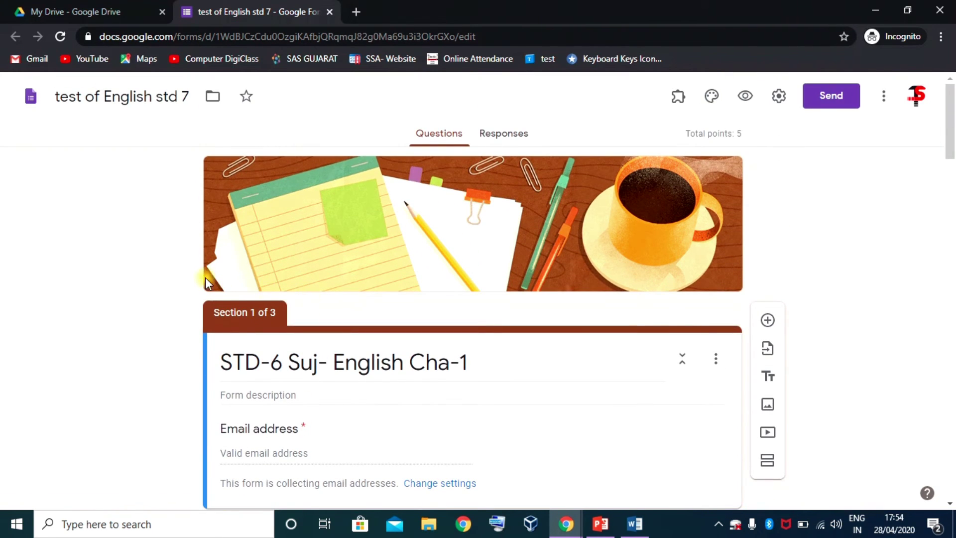
scroll(316, 297, "down", 3)
- Change the 6 in the first section title to 7, making it 'STD-7 Suj- English Cha-3'
triple_click(282, 220)
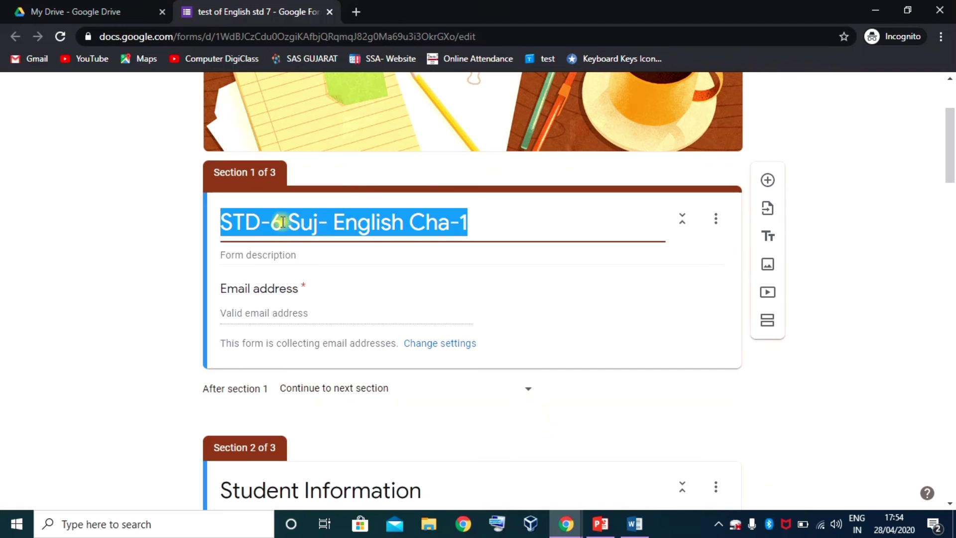
left_click(282, 222)
left_click_drag(283, 222, 274, 221)
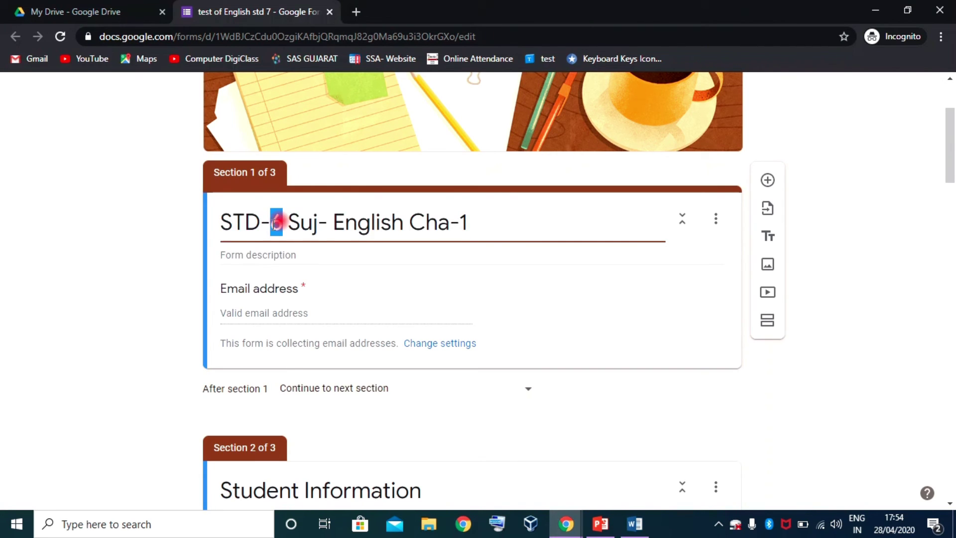
type("7")
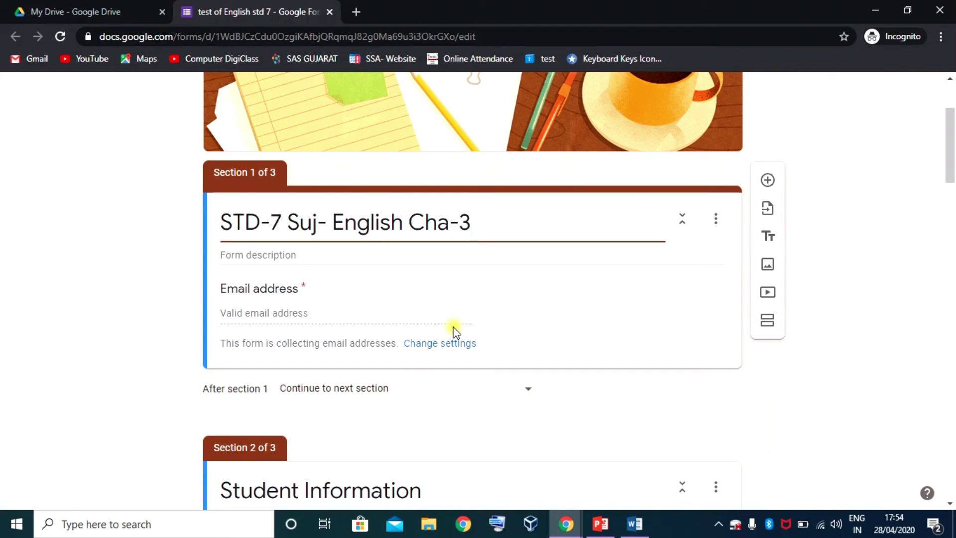
left_click(542, 335)
scroll(767, 398, "down", 4)
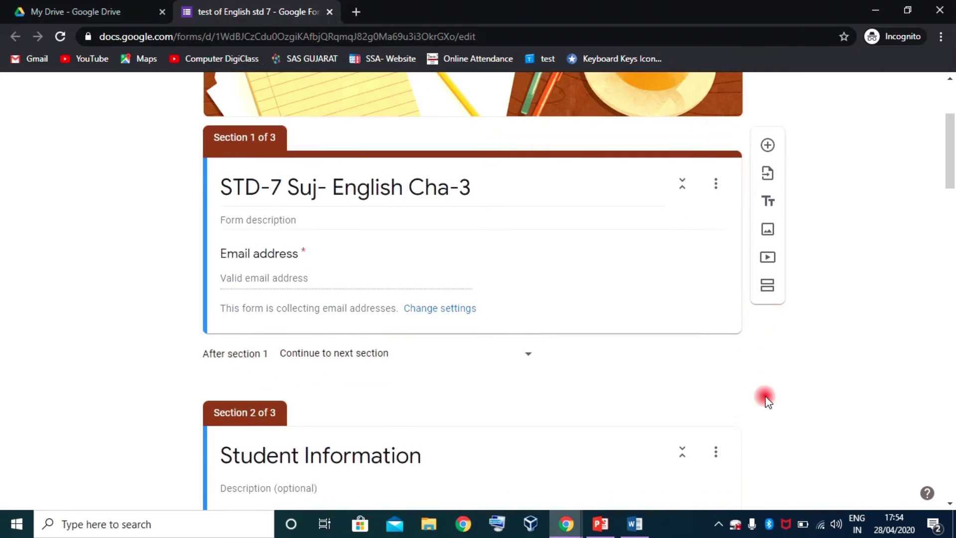
scroll(766, 401, "down", 1)
scroll(302, 291, "down", 14)
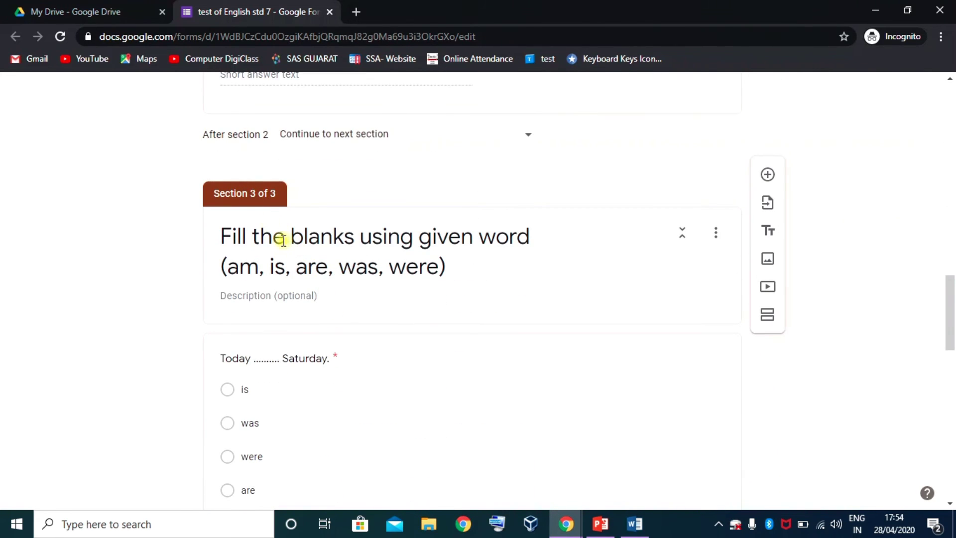
scroll(299, 259, "down", 3)
scroll(348, 150, "up", 3)
scroll(339, 229, "down", 3)
scroll(377, 313, "down", 15)
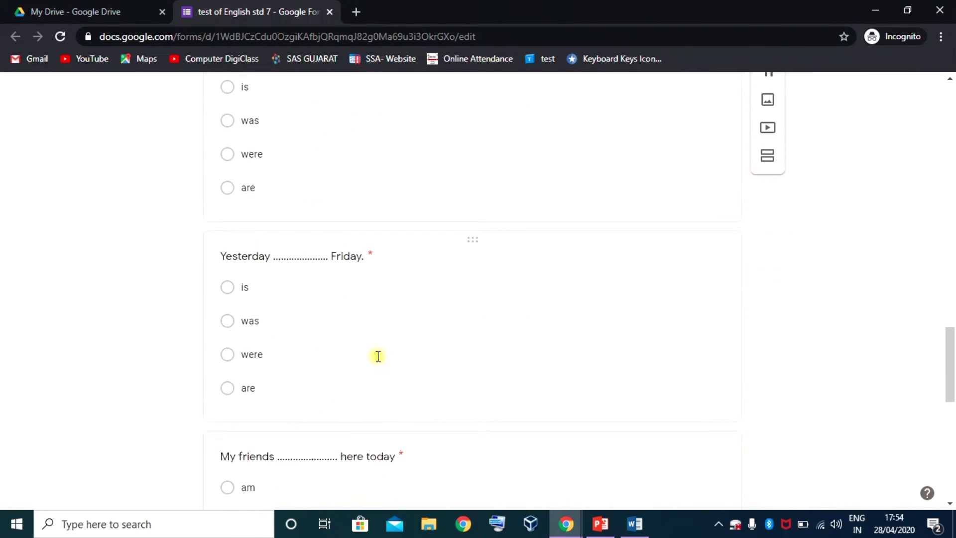
scroll(376, 358, "up", 20)
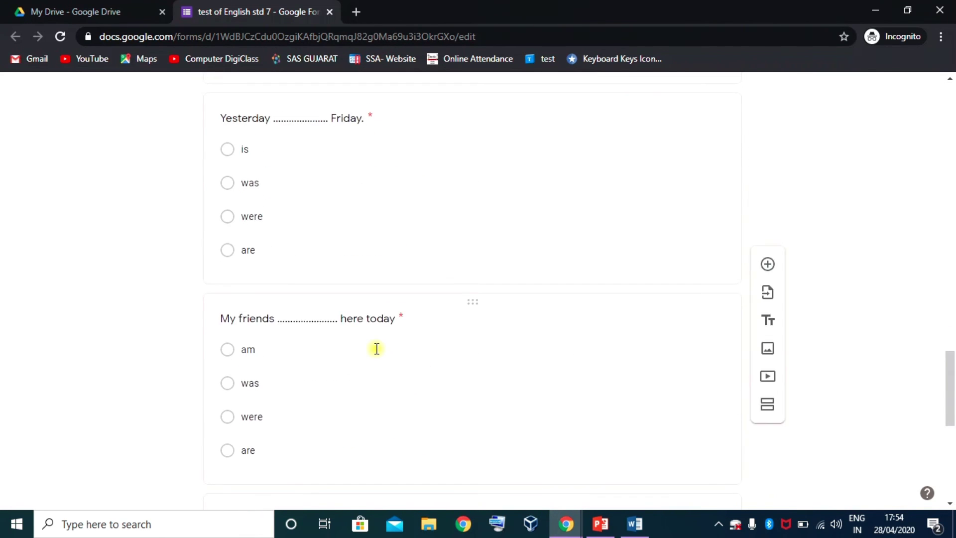
scroll(379, 354, "up", 7)
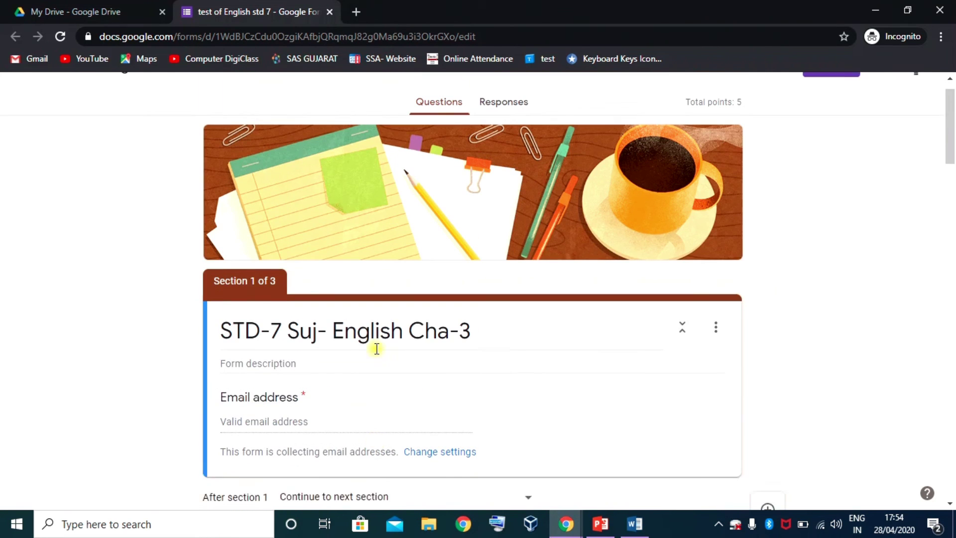
scroll(377, 347, "up", 1)
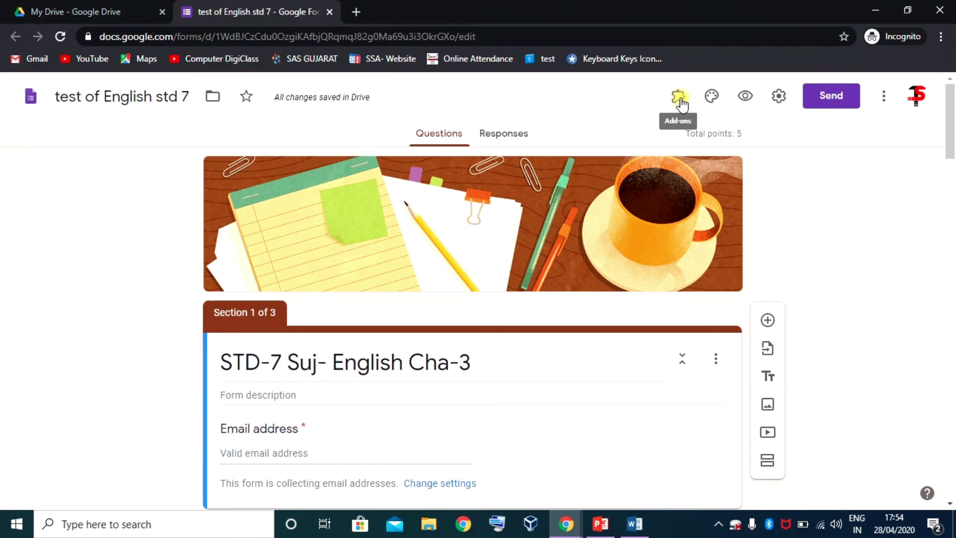
left_click(779, 98)
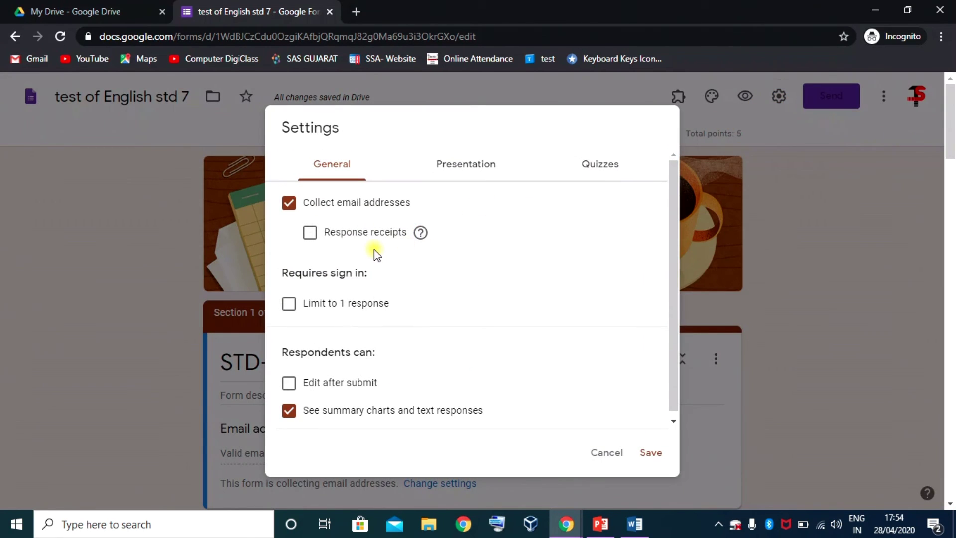
left_click(614, 169)
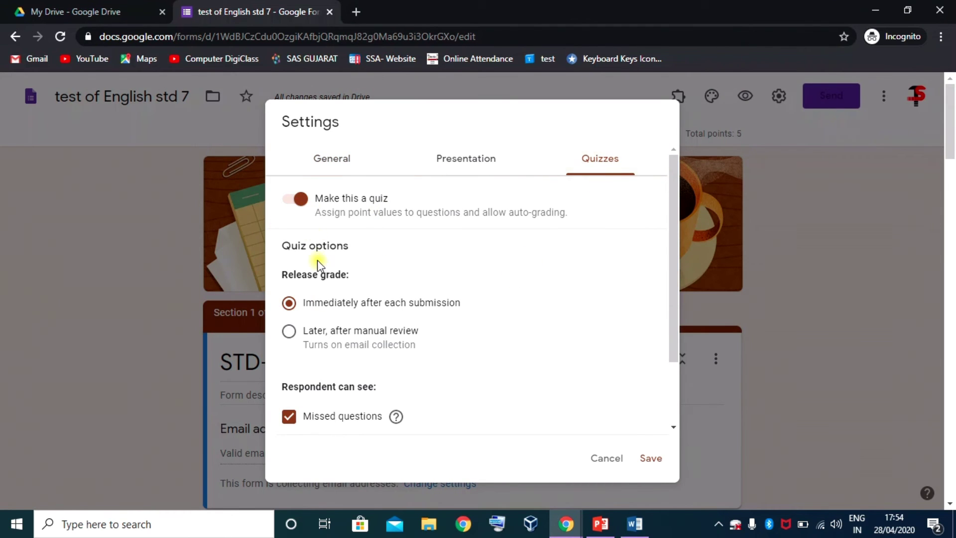
left_click(598, 450)
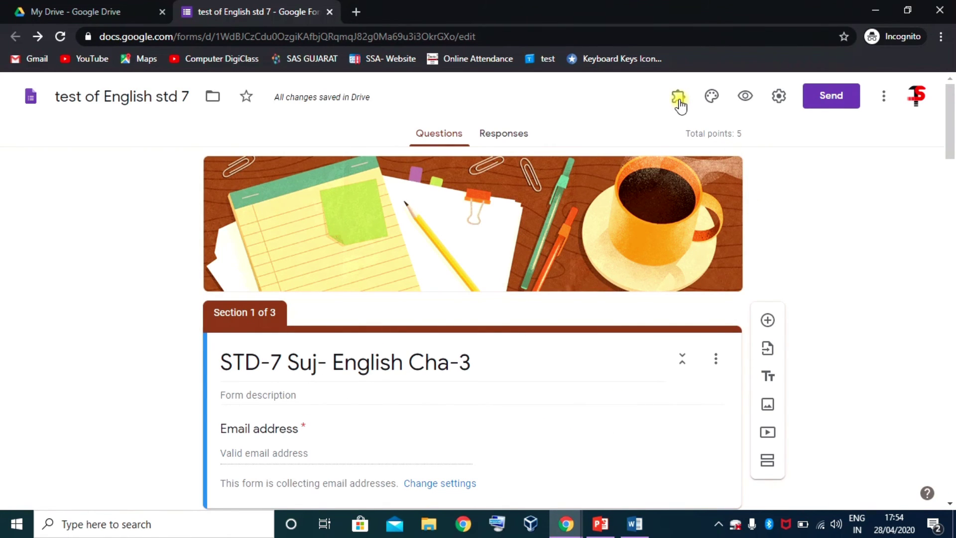
left_click(679, 100)
- Open the Certify'em add-on and turn on certificates for this quiz
left_click(697, 141)
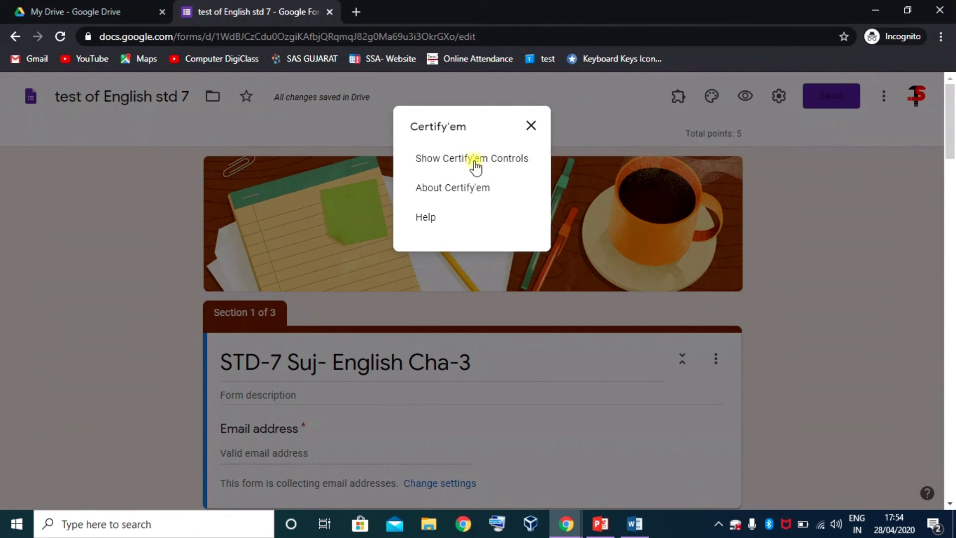
left_click(482, 162)
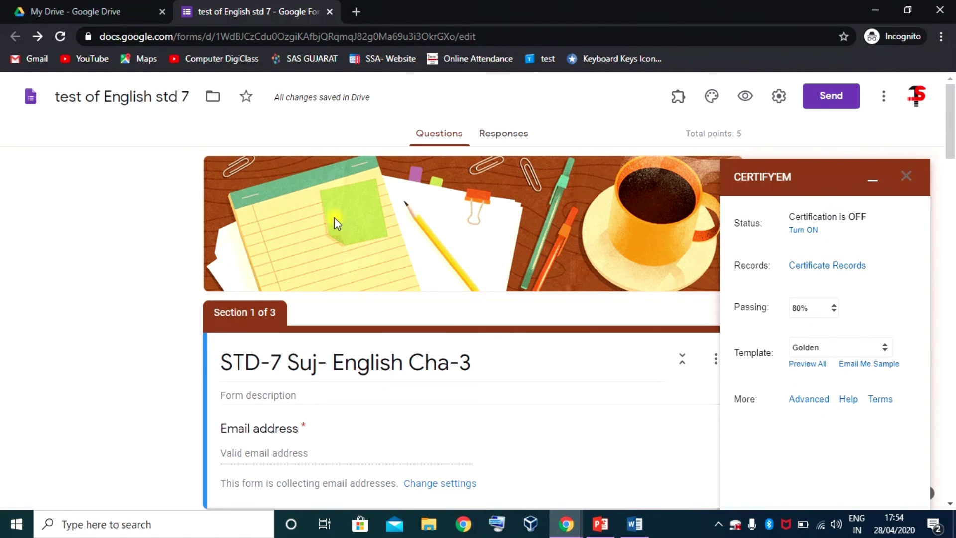
left_click(804, 231)
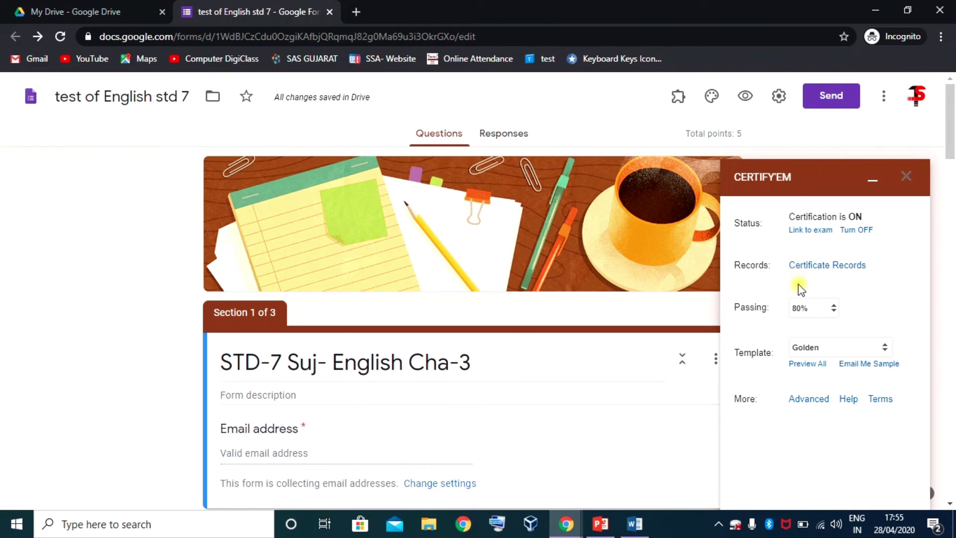
- Set a 50% passing score and the Red Ribbon certificate template, then close the panel
left_click(835, 310)
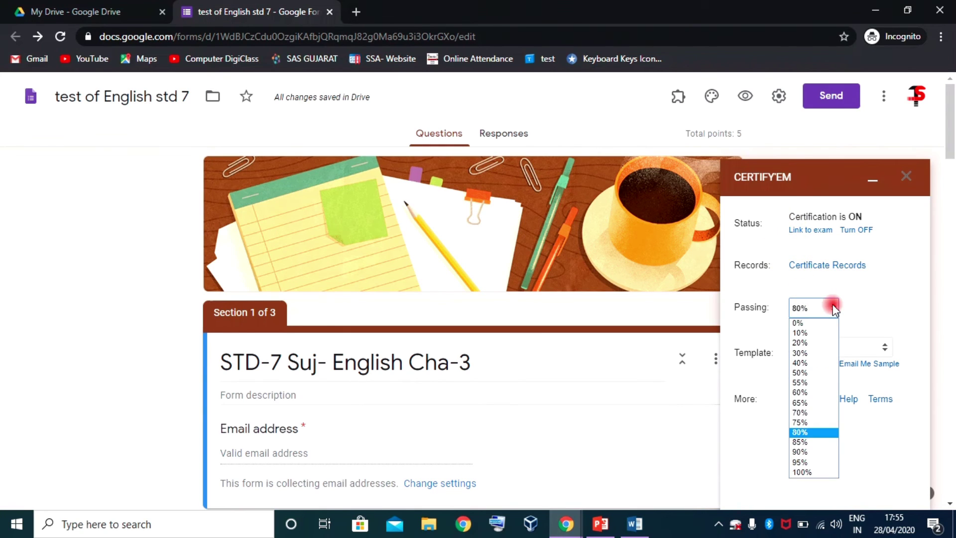
left_click(805, 374)
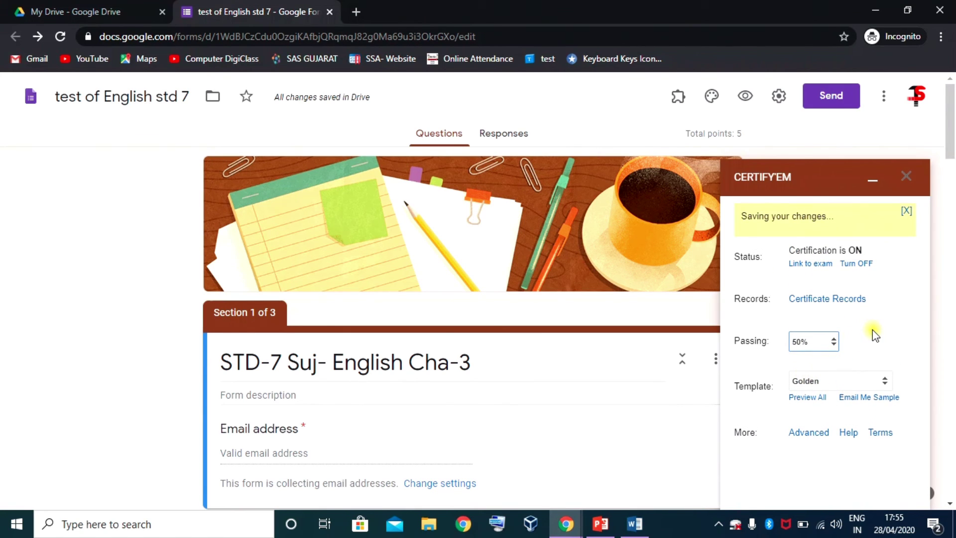
scroll(872, 329, "down", 1)
left_click(879, 347)
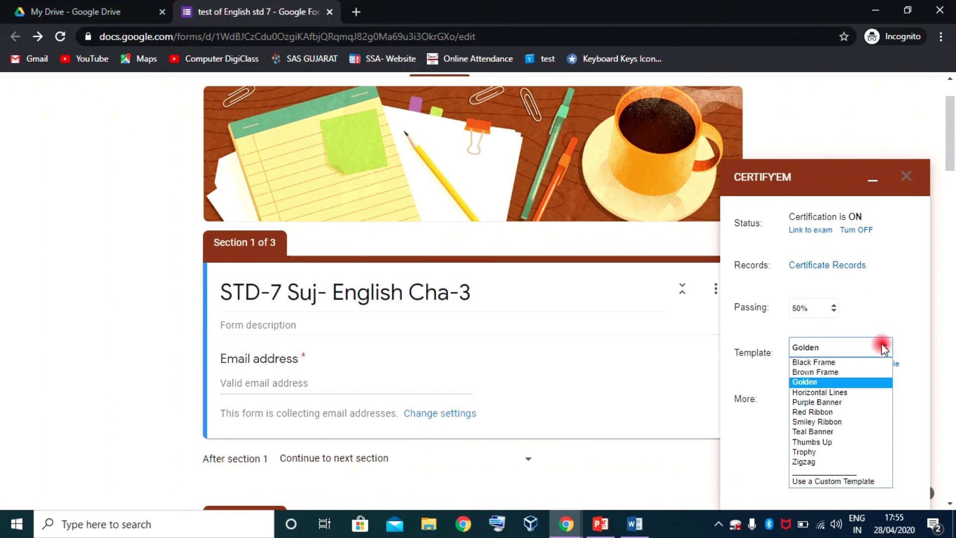
left_click(827, 412)
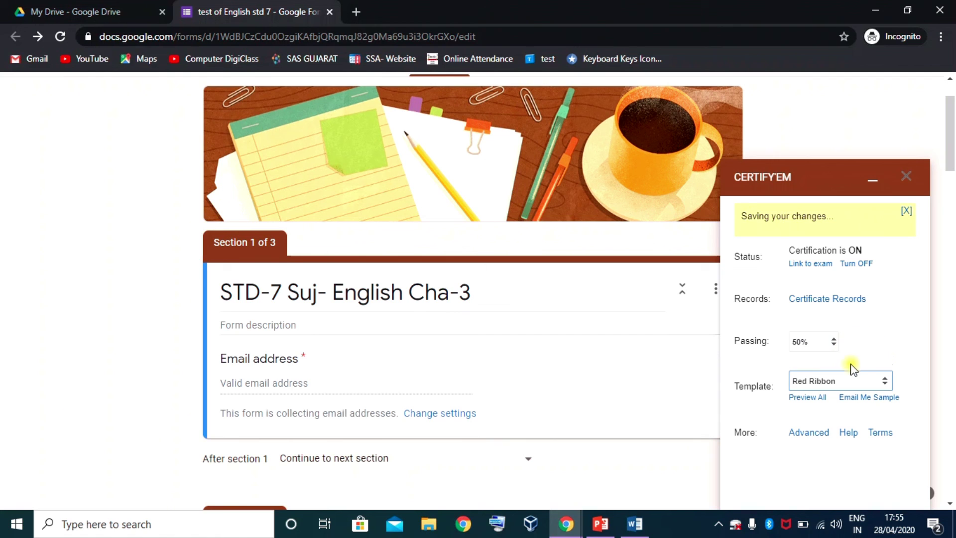
left_click(910, 179)
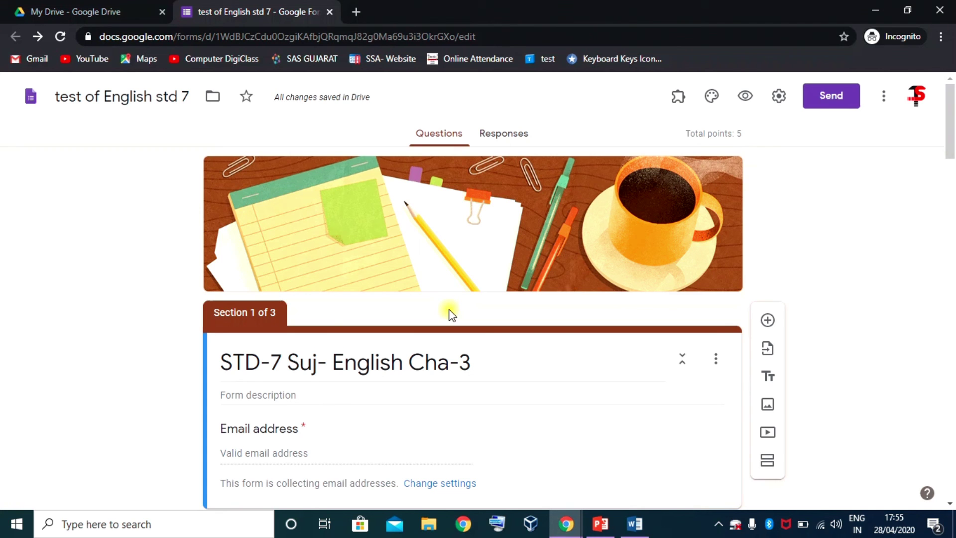
scroll(451, 314, "down", 20)
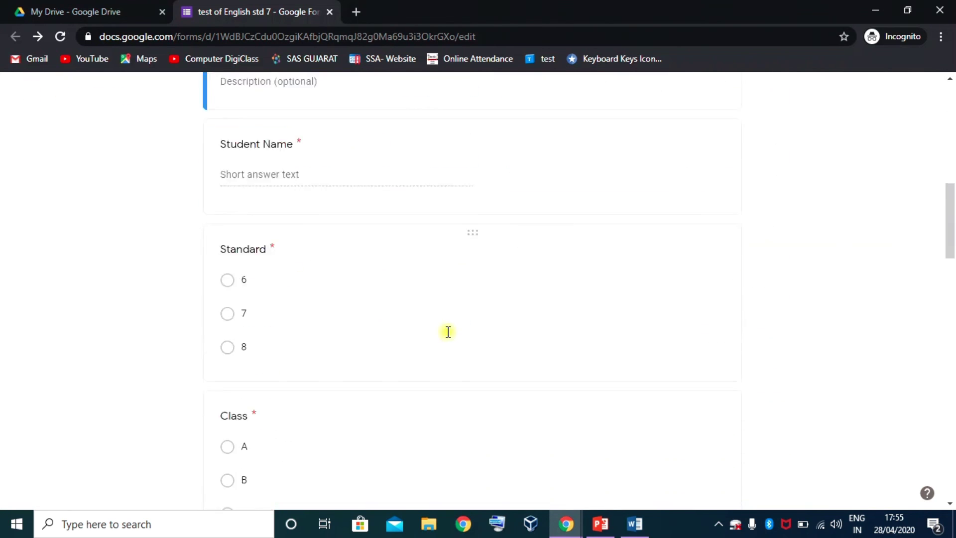
scroll(343, 346, "down", 4)
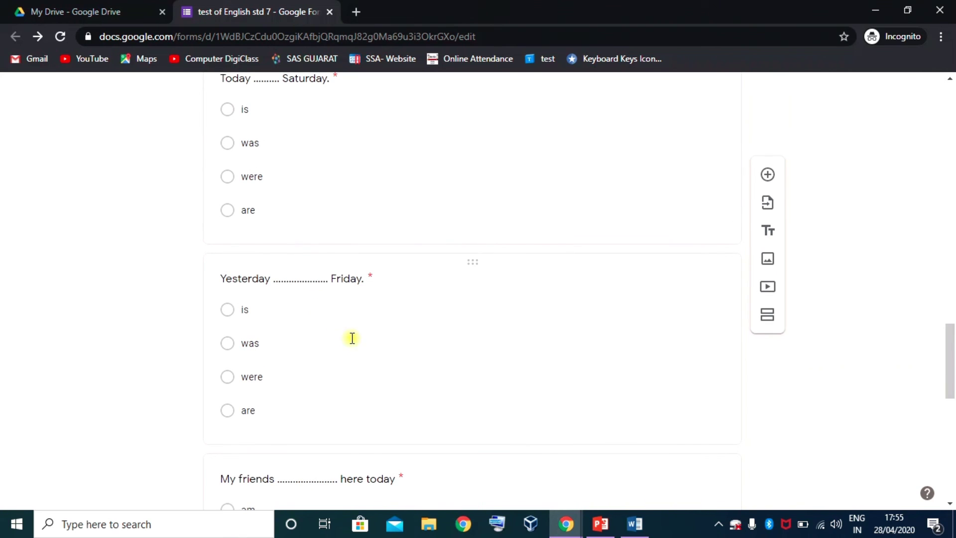
scroll(354, 341, "down", 1)
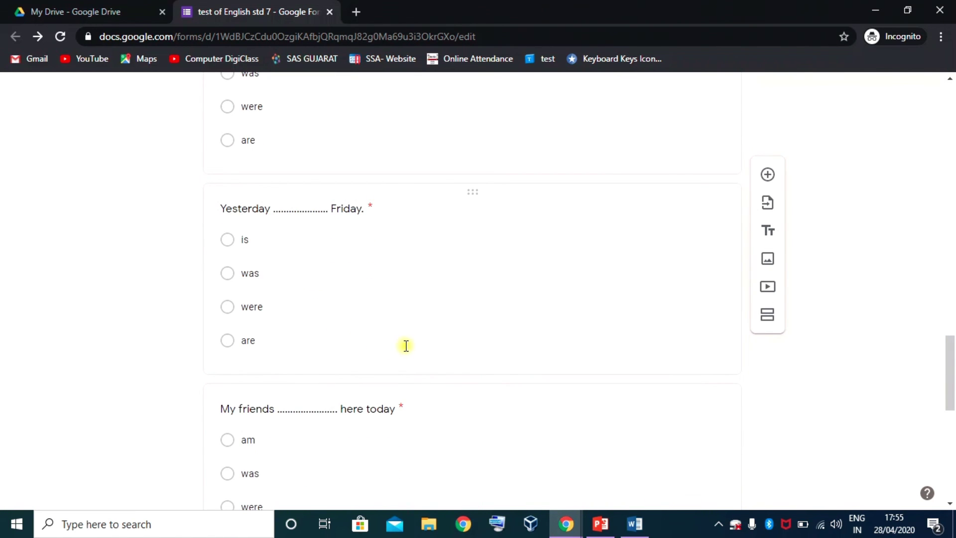
scroll(558, 333, "up", 8)
scroll(558, 332, "up", 15)
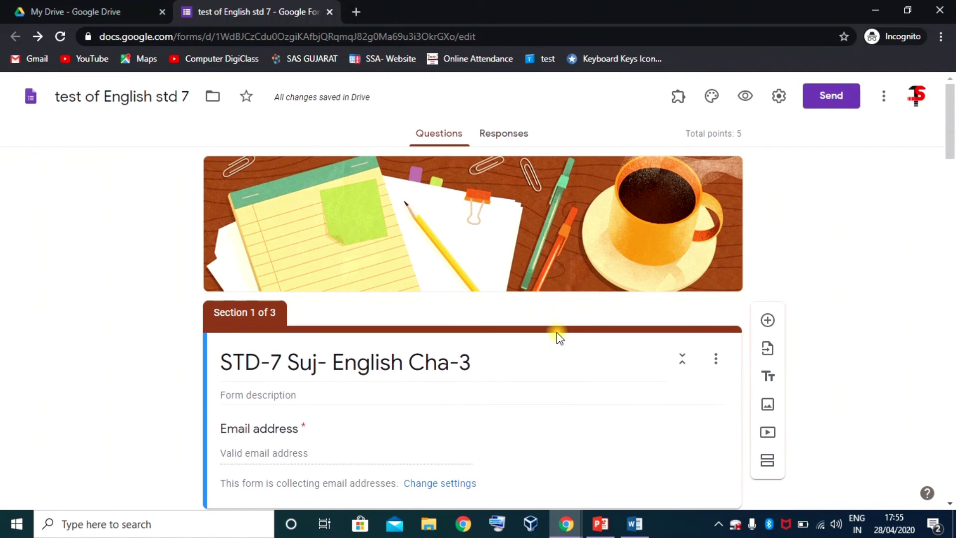
- Copy the quiz's shortened forms.gle link from the Send dialog, then close the dialog
left_click(834, 94)
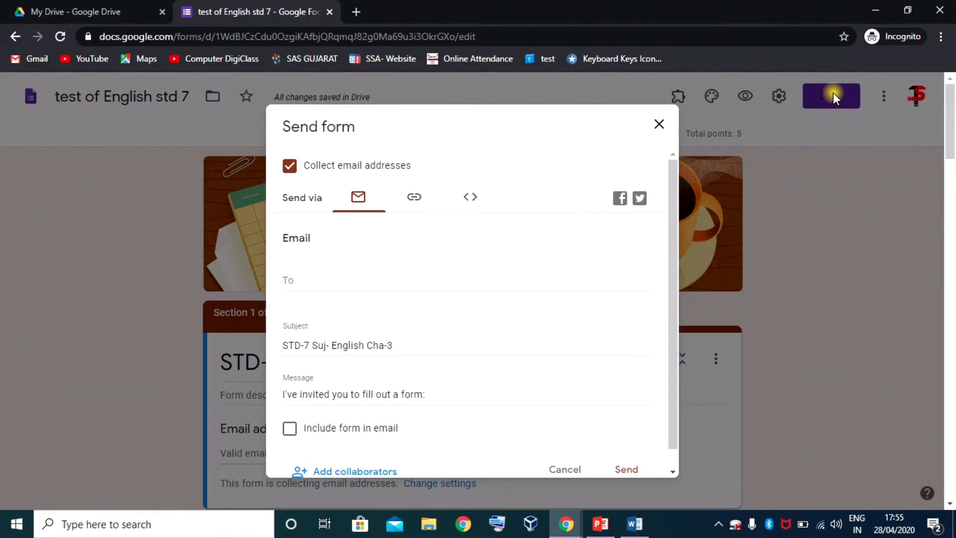
left_click(414, 197)
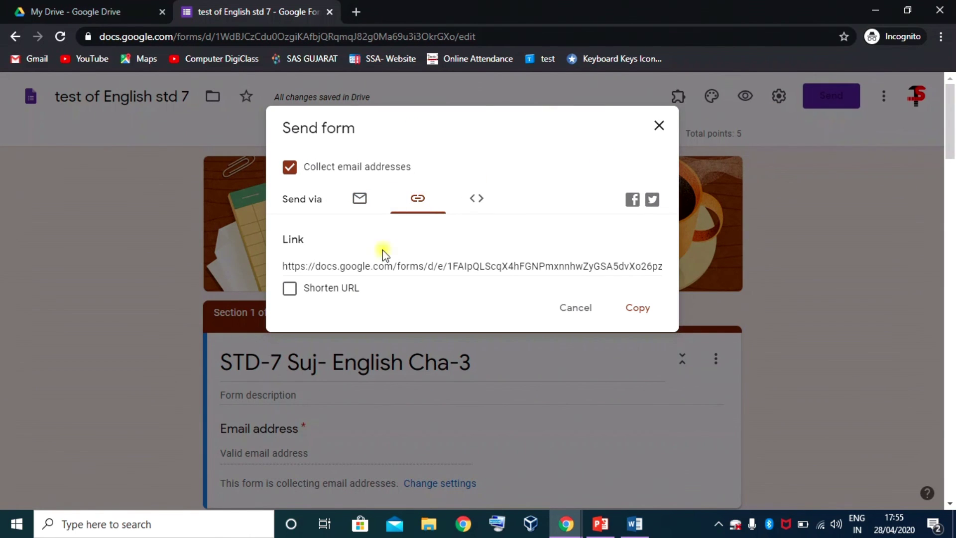
left_click(288, 289)
left_click(634, 312)
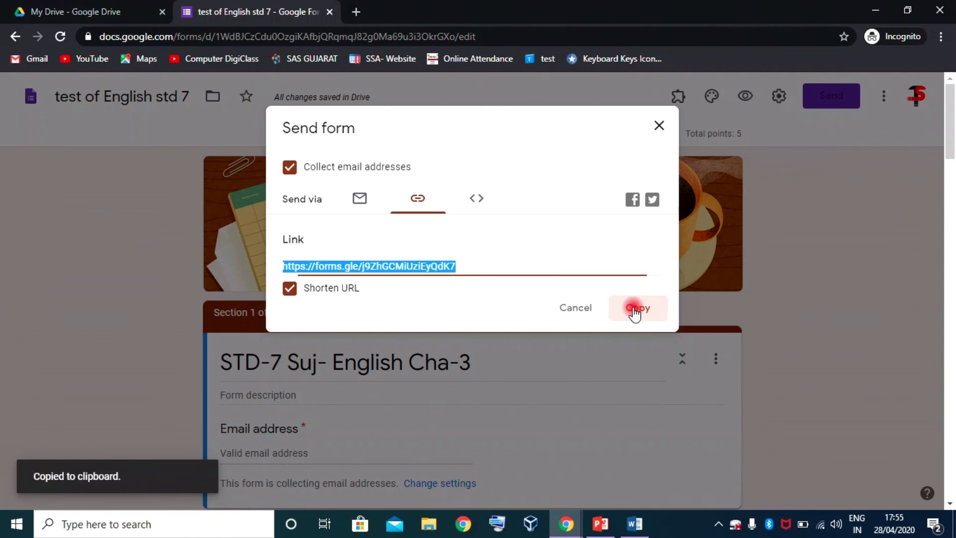
left_click(655, 126)
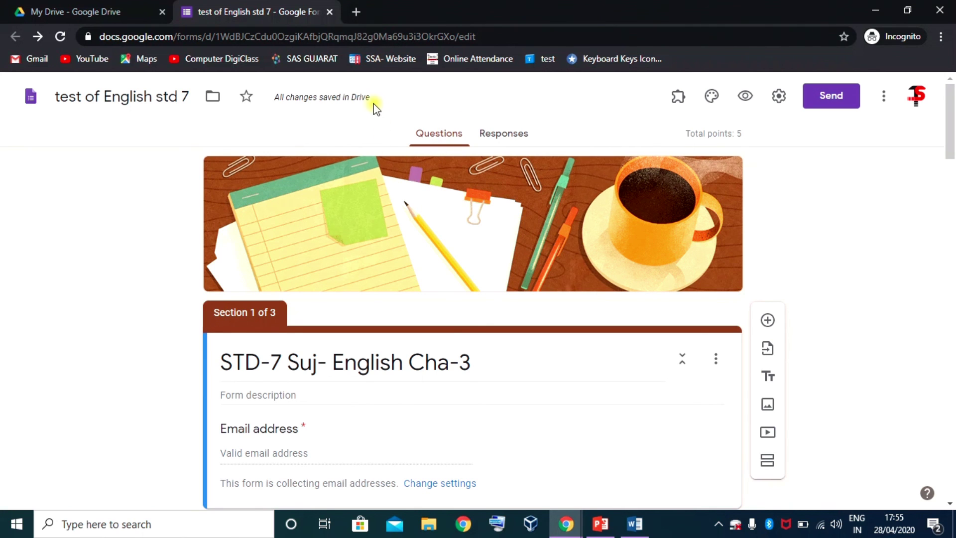
- Close the STD-6 Suj- English Cha-1 window and open a new regular Chrome window
left_click(875, 10)
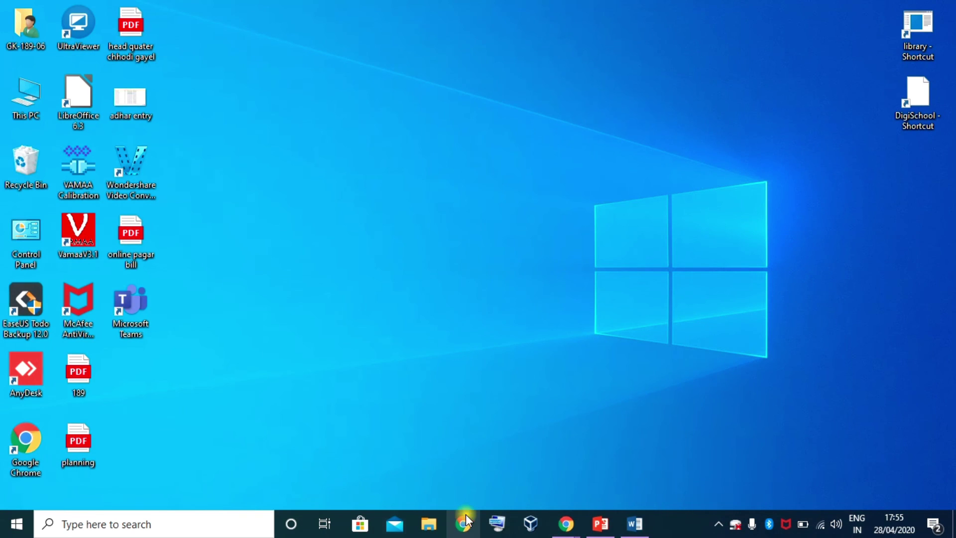
mouse_move(561, 527)
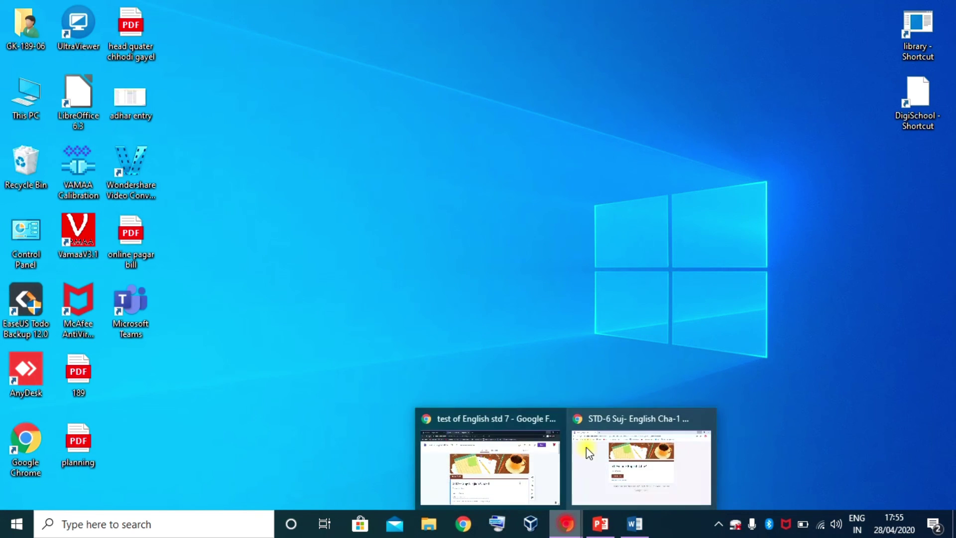
left_click(617, 462)
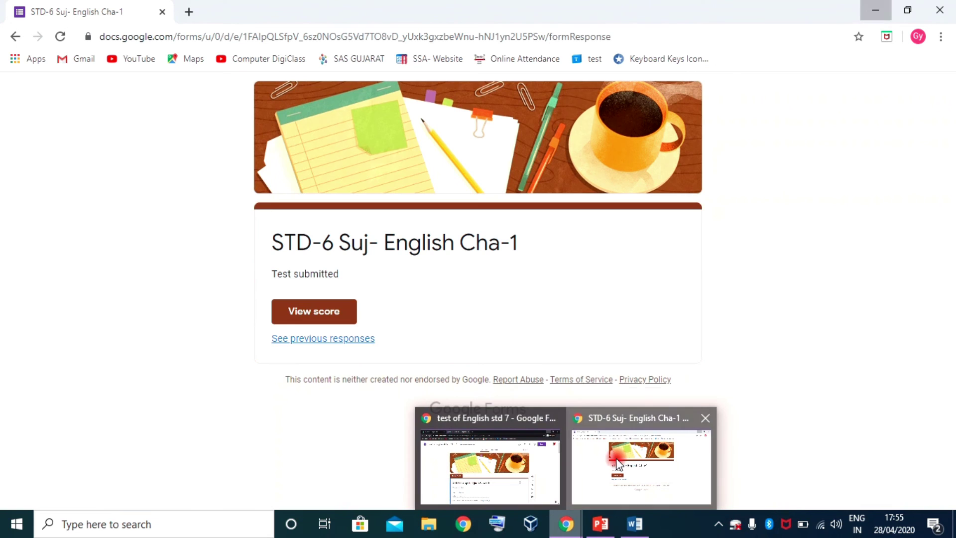
left_click(162, 11)
left_click(566, 522)
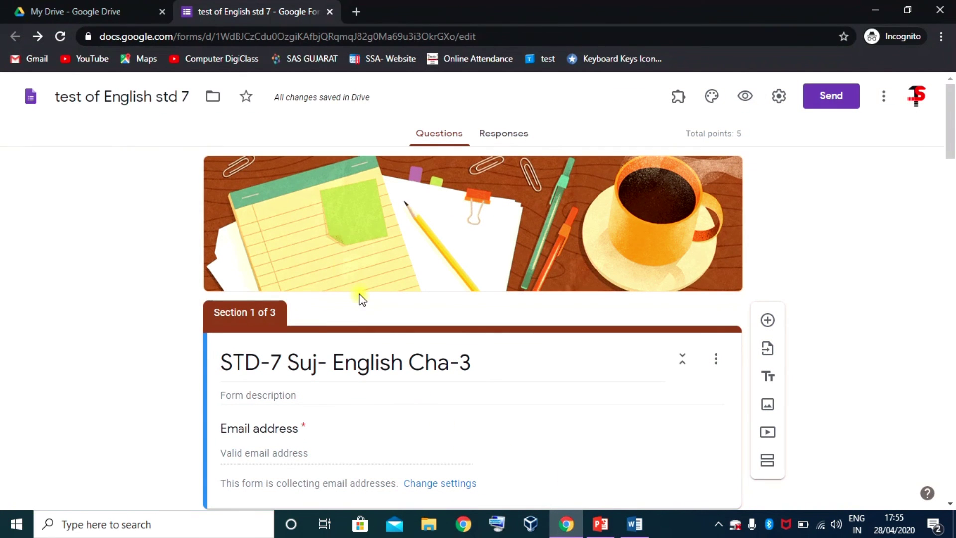
left_click(566, 524)
left_click(463, 523)
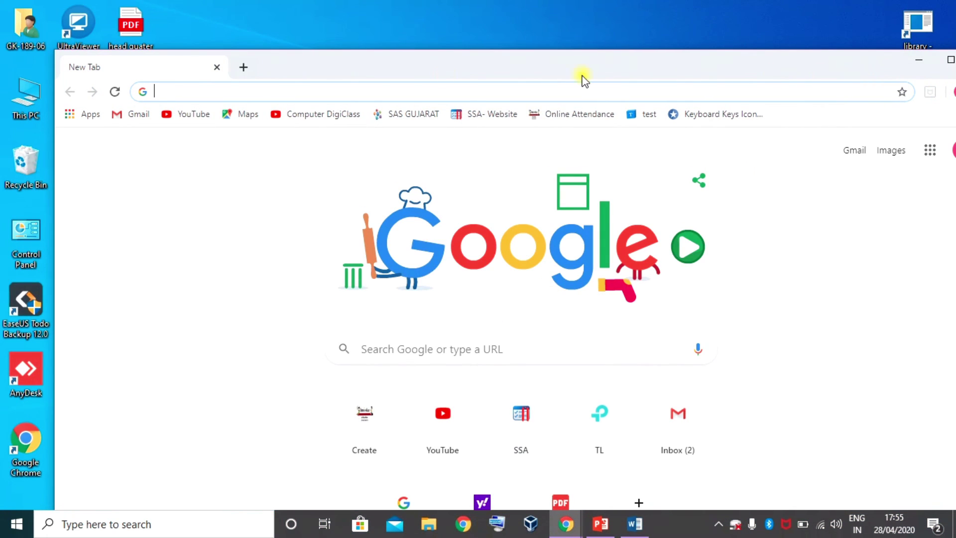
- Maximize the window, then paste the copied forms.gle link into the address bar and load it
left_click_drag(580, 76, 535, 26)
left_click(246, 36)
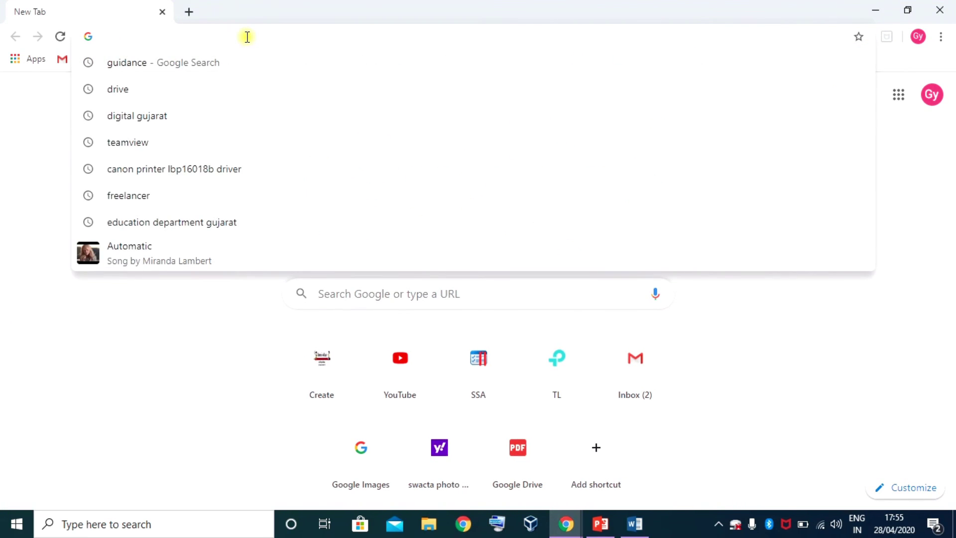
key("ctrl+v")
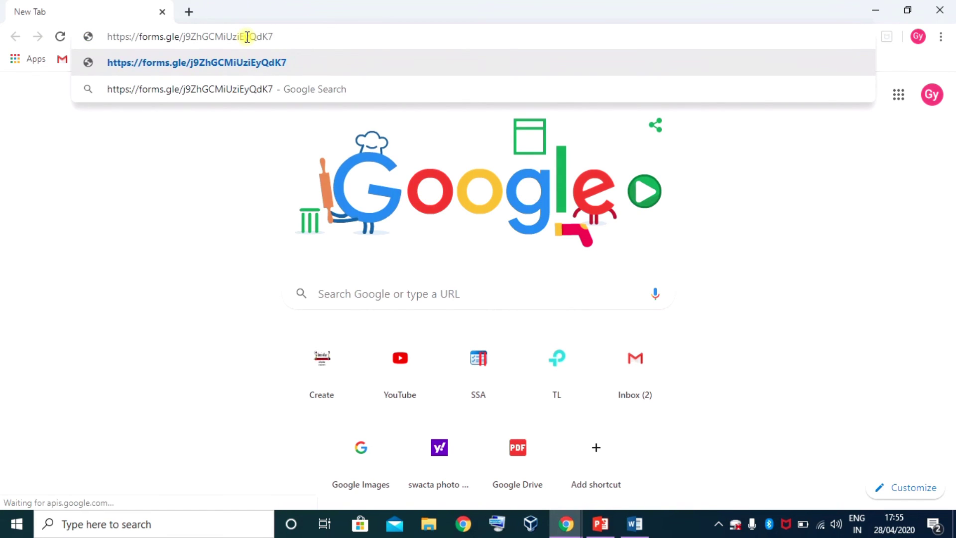
key("Return")
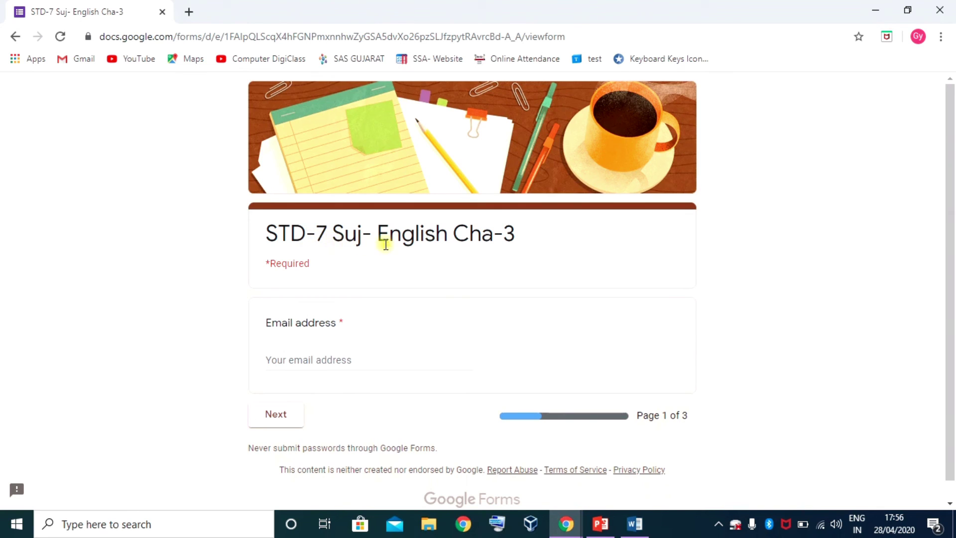
scroll(499, 360, "down", 1)
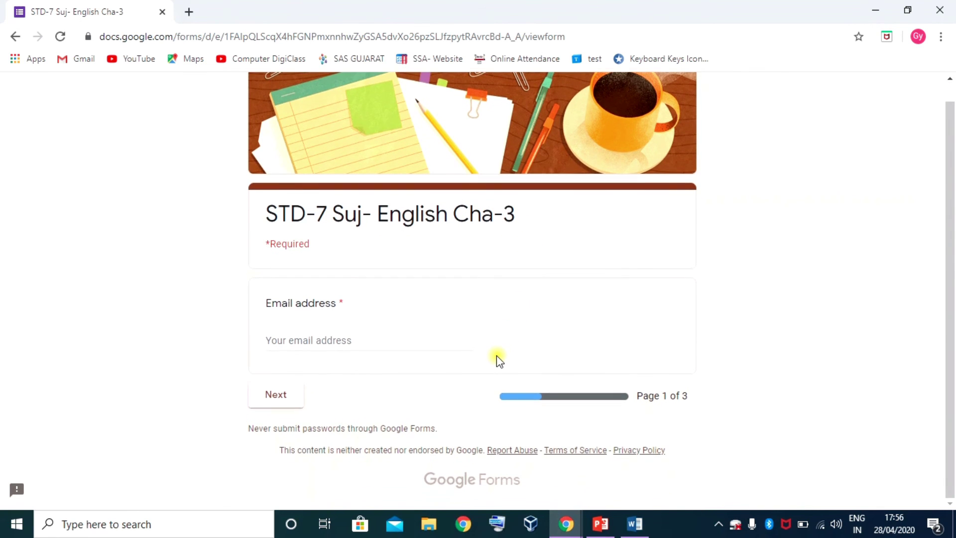
scroll(500, 360, "up", 1)
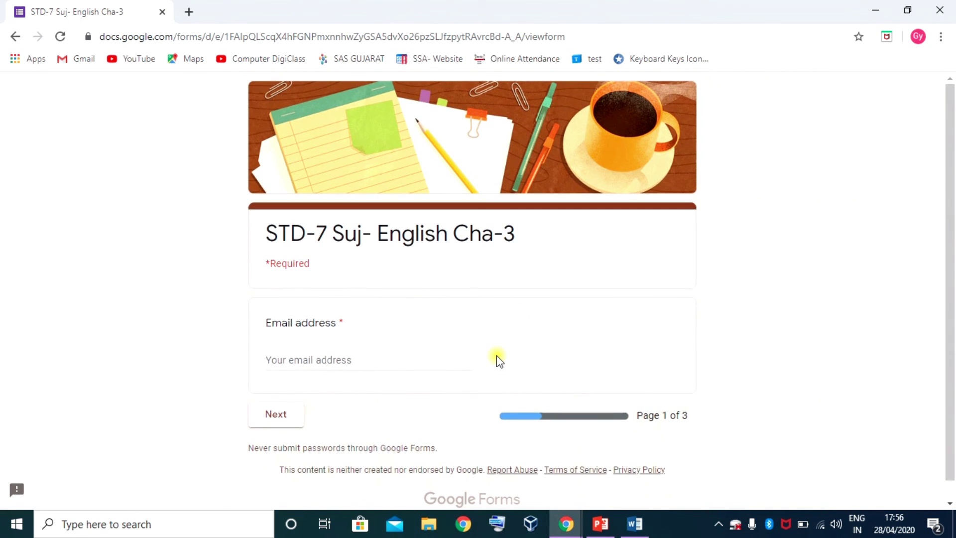